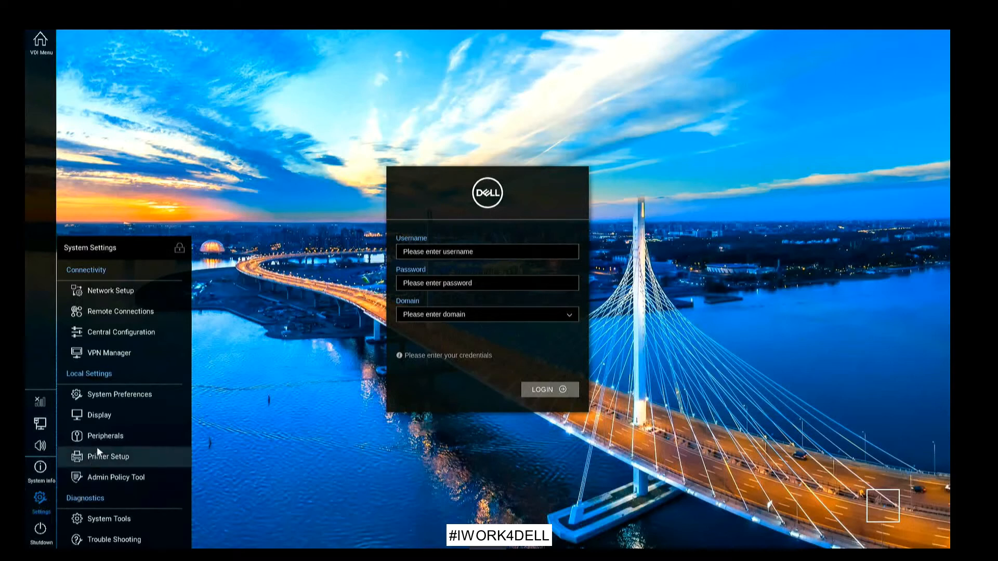
left_click(149, 310)
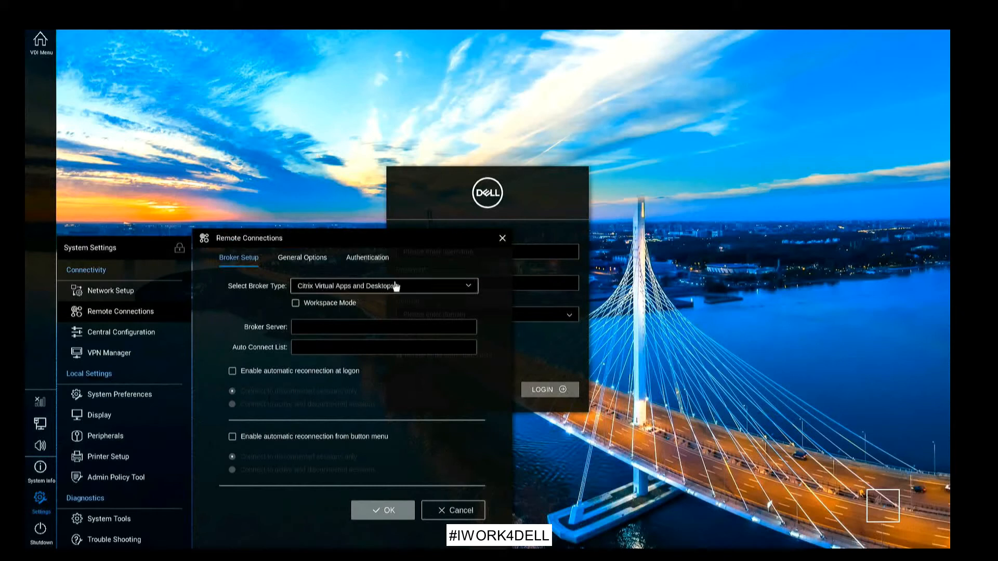
left_click(397, 286)
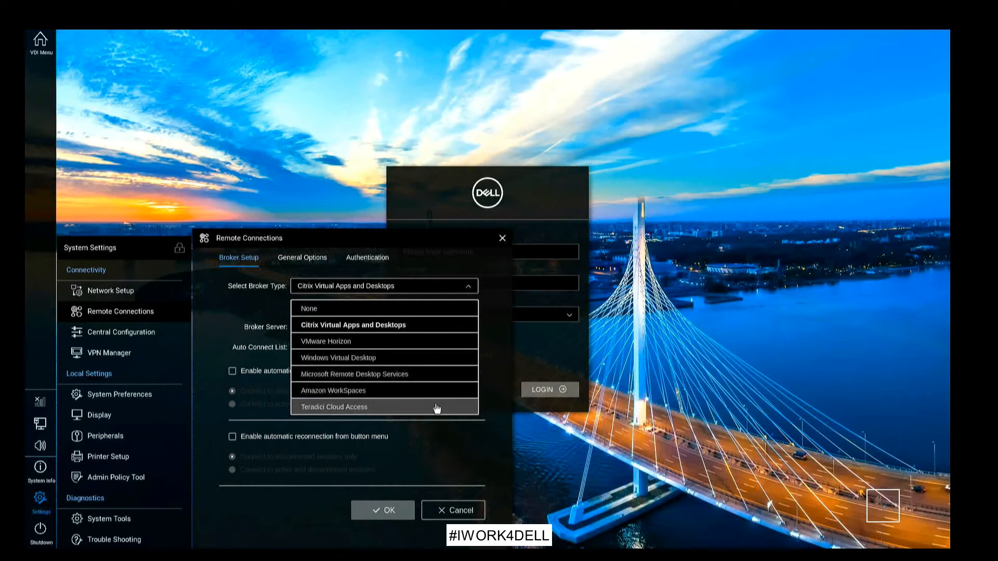
left_click(248, 303)
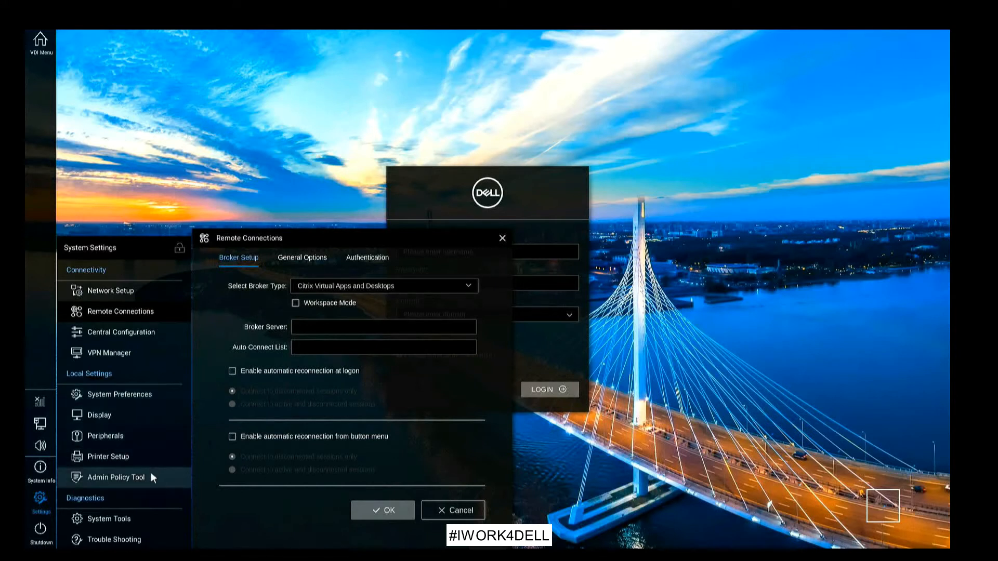
left_click(144, 522)
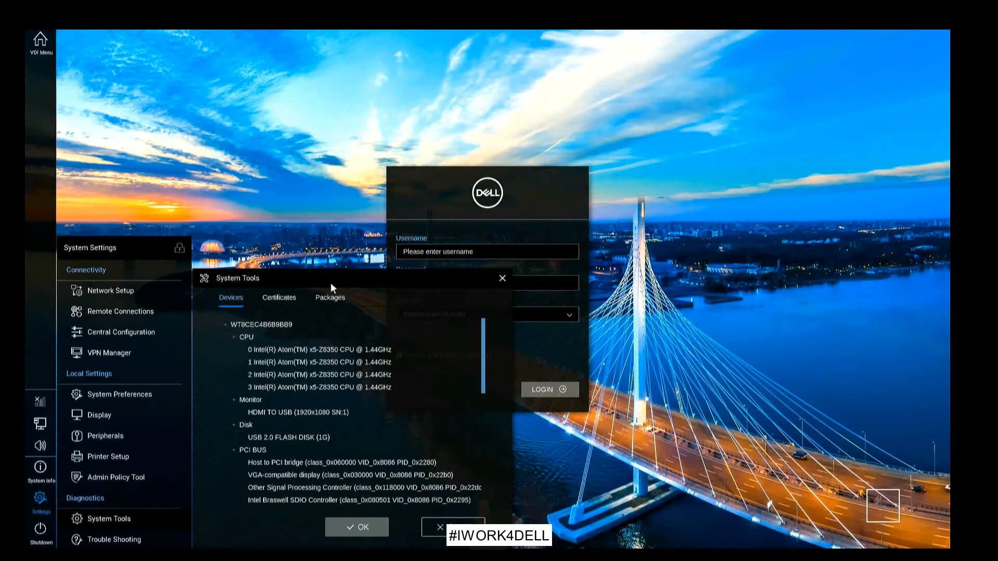
left_click(336, 301)
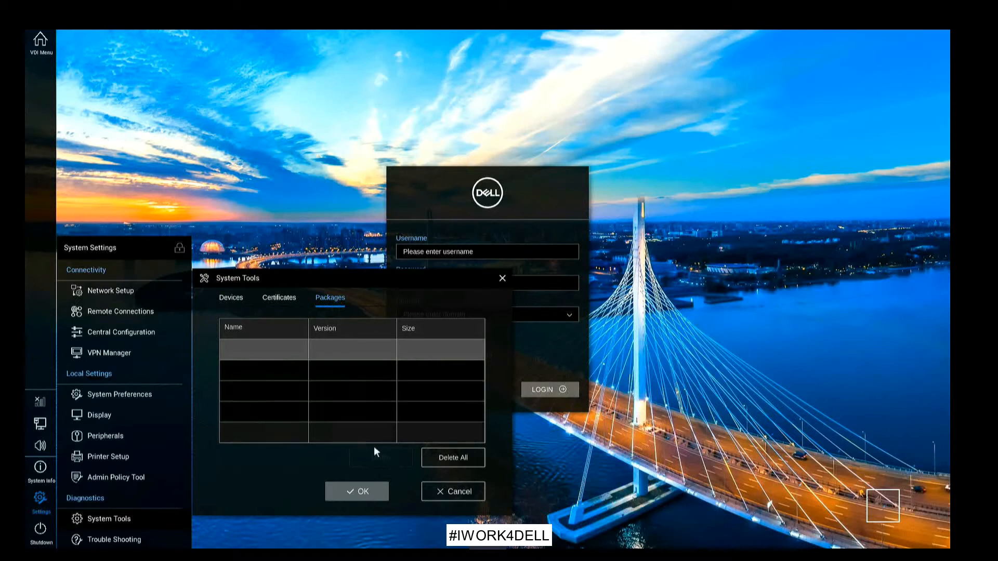
left_click(450, 491)
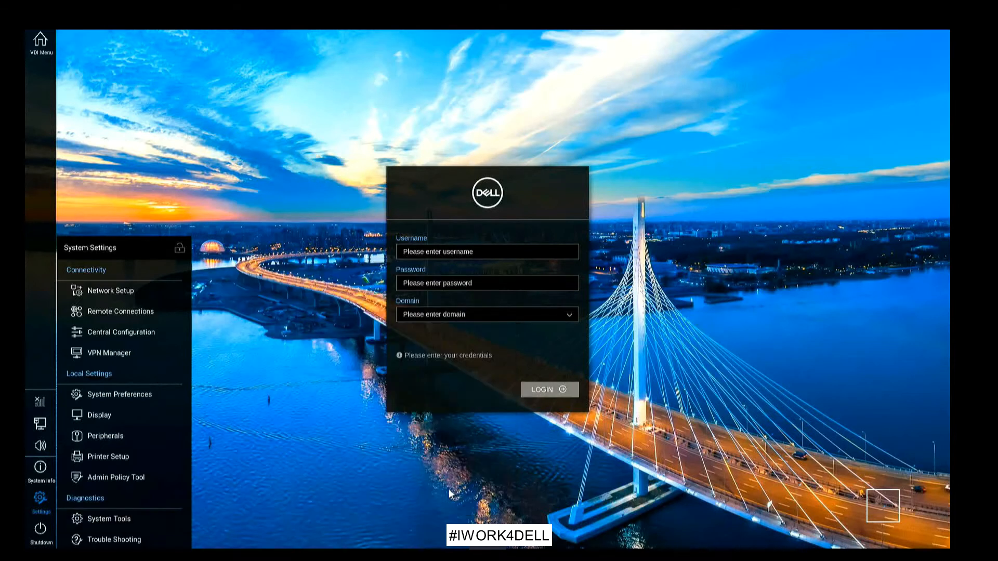
Open the VNC Service settings under Advanced > Services in the Admin Policy Tool
left_click(142, 478)
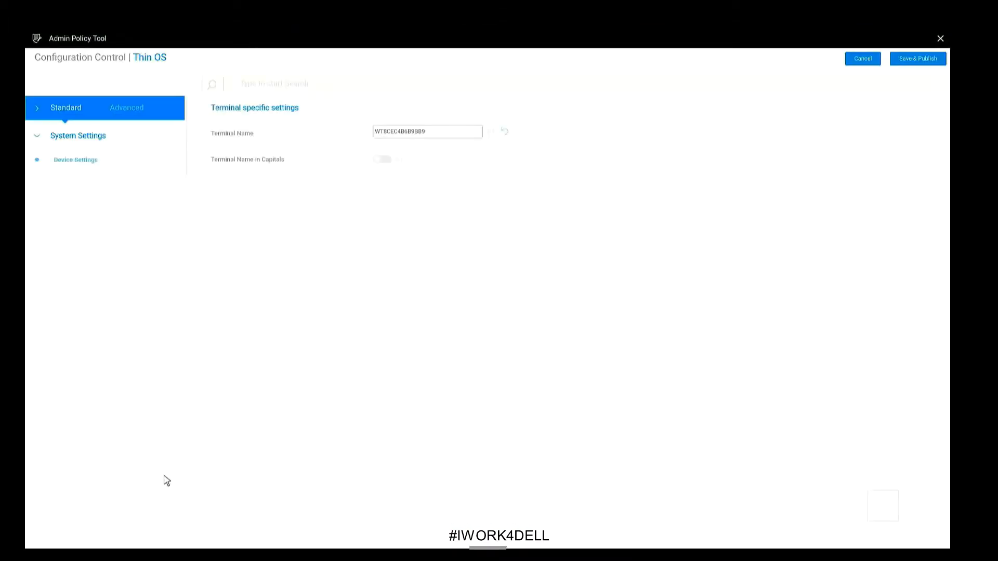
left_click(136, 110)
left_click(97, 445)
left_click(83, 471)
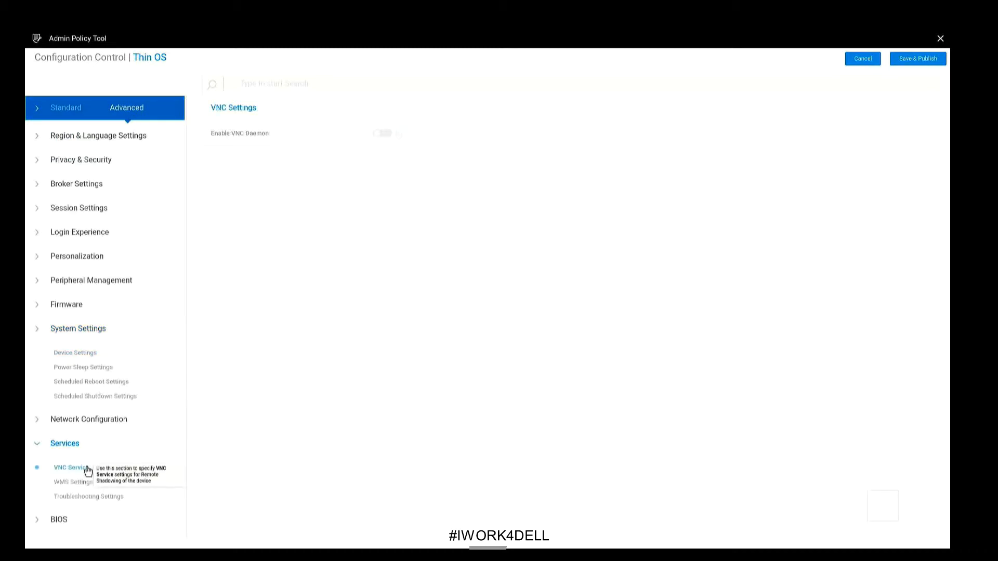
Enable the VNC daemon, enter its password, and save and publish the policy
left_click(381, 134)
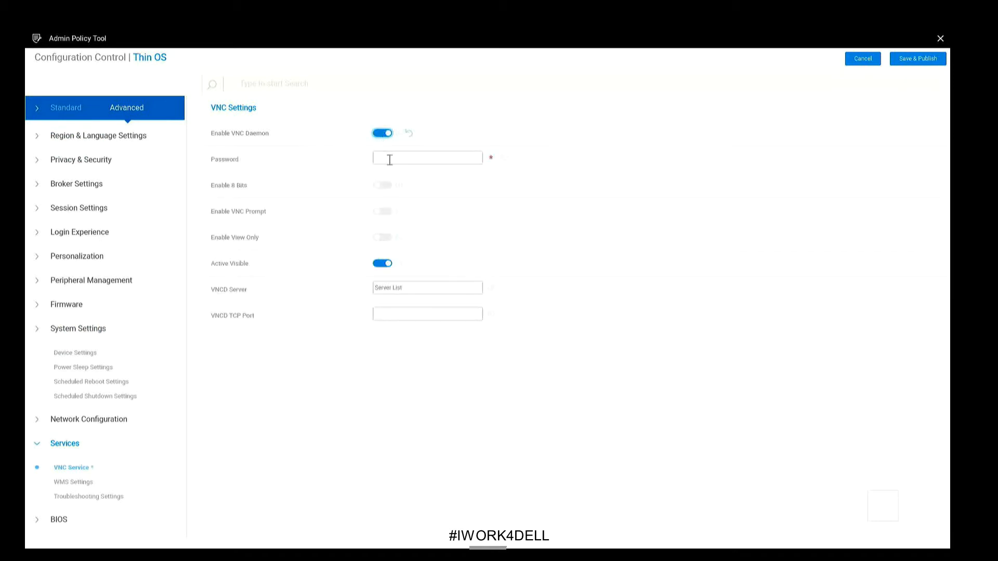
left_click(389, 159)
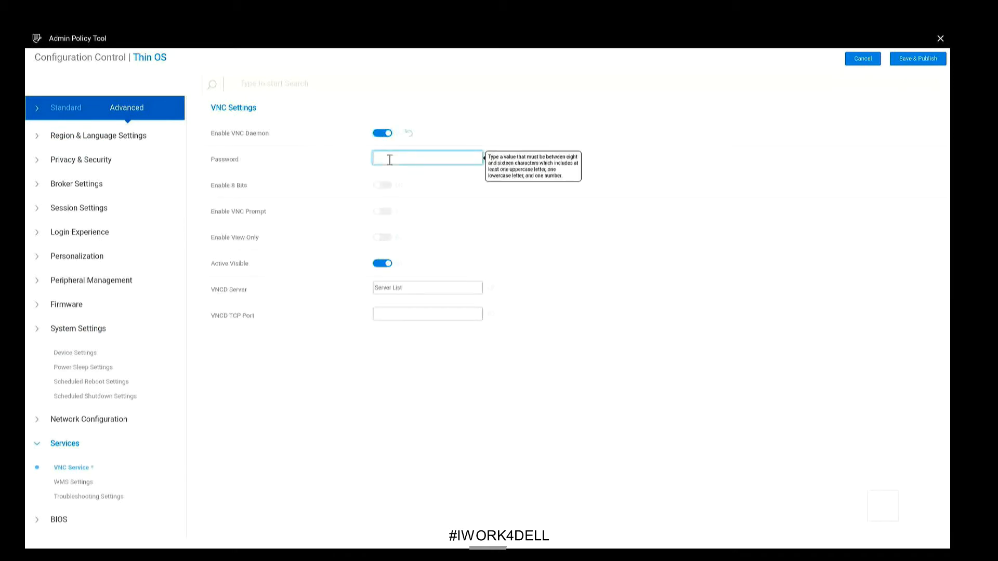
type("D")
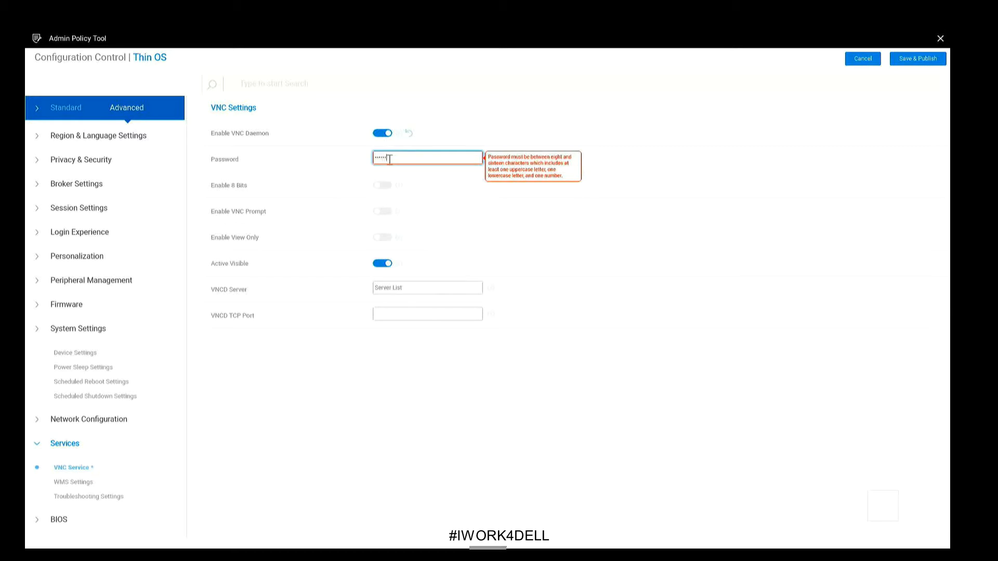
type("1")
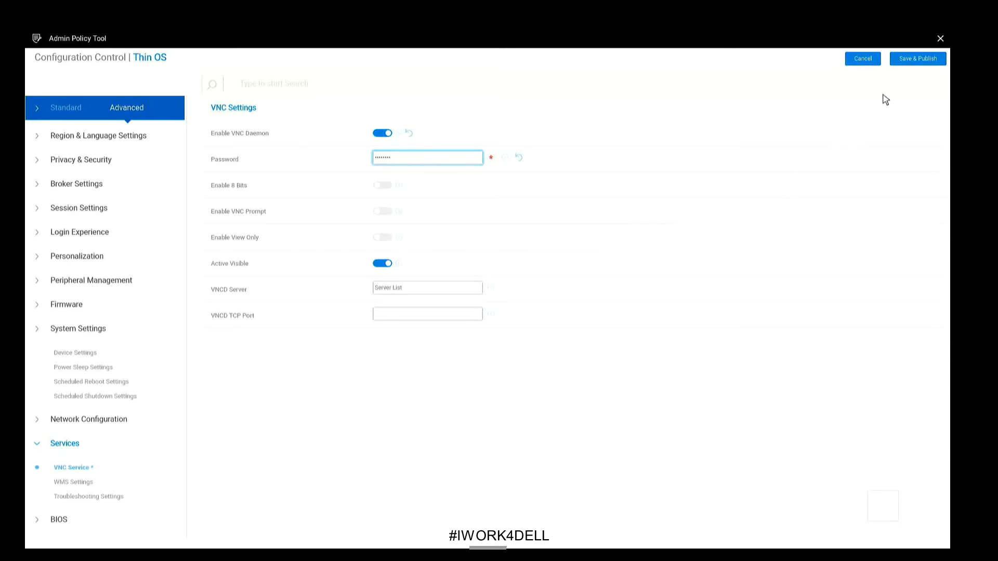
left_click(930, 61)
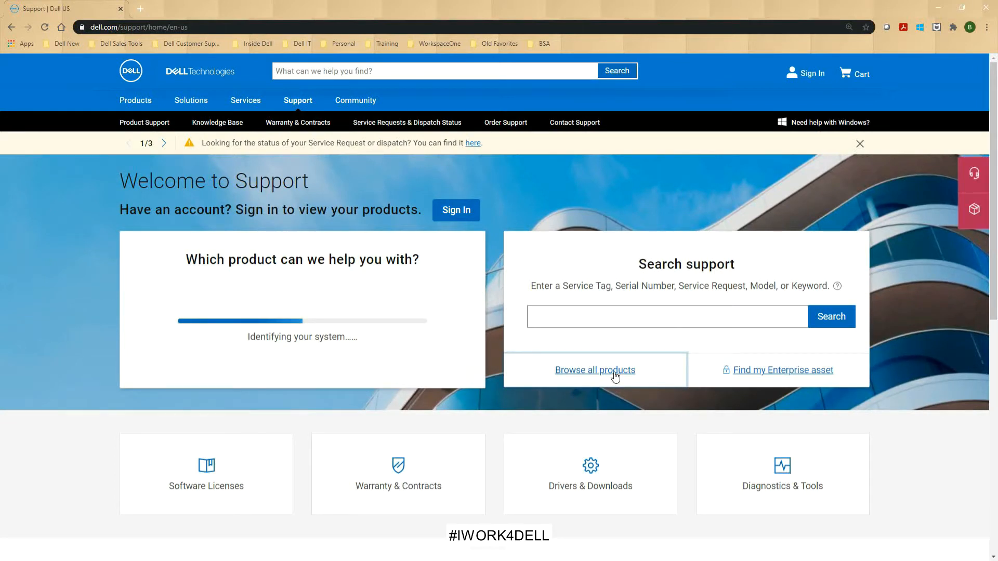
Browse Dell products to Thin Clients > Wyse Hardware > Wyse 5070 Drivers & Downloads
left_click(614, 373)
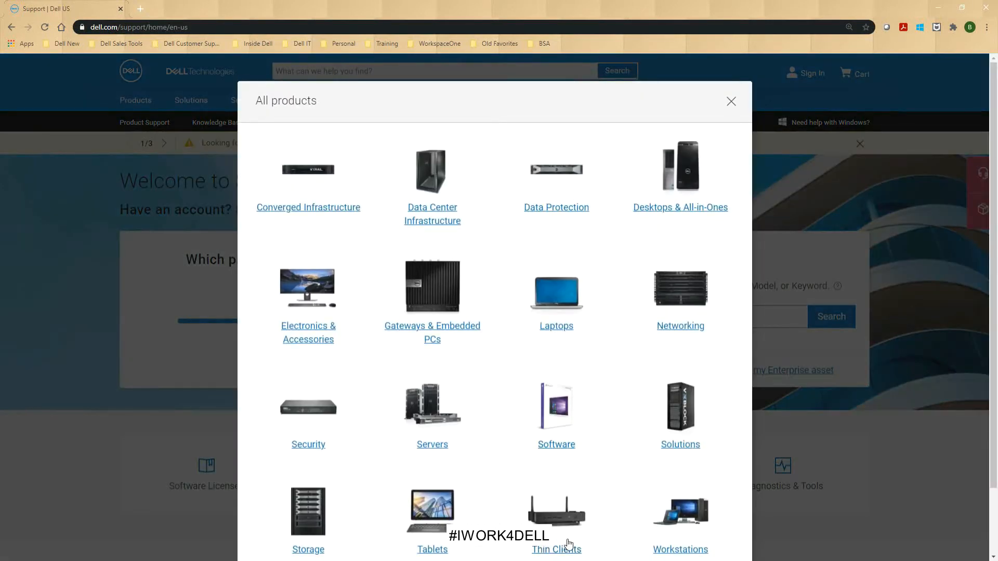
left_click(568, 550)
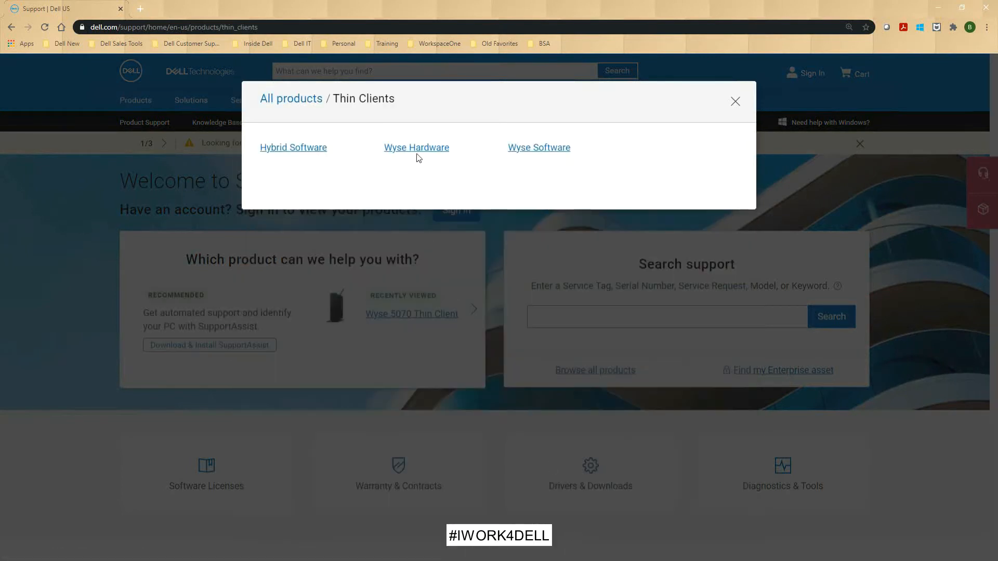
left_click(417, 150)
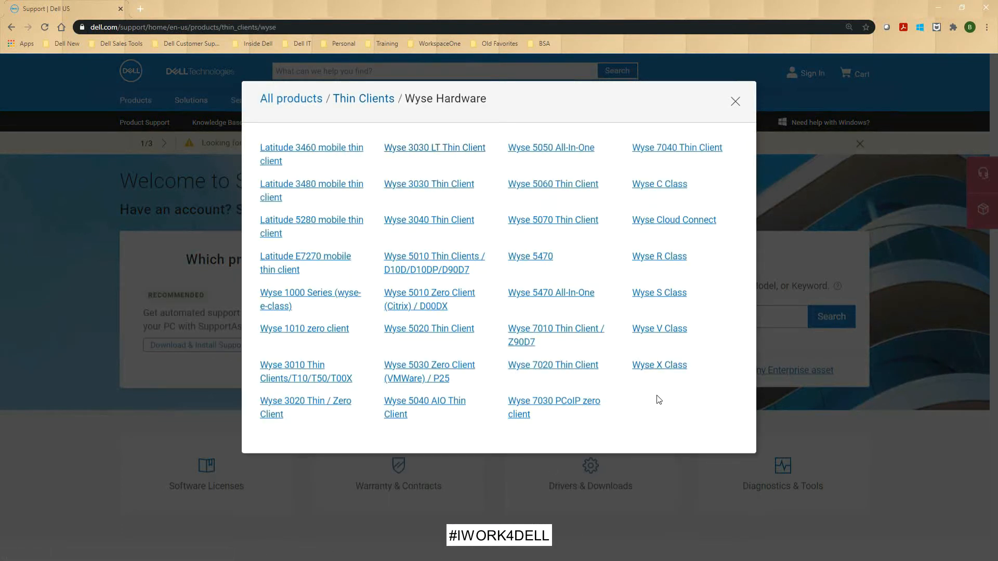
left_click(575, 223)
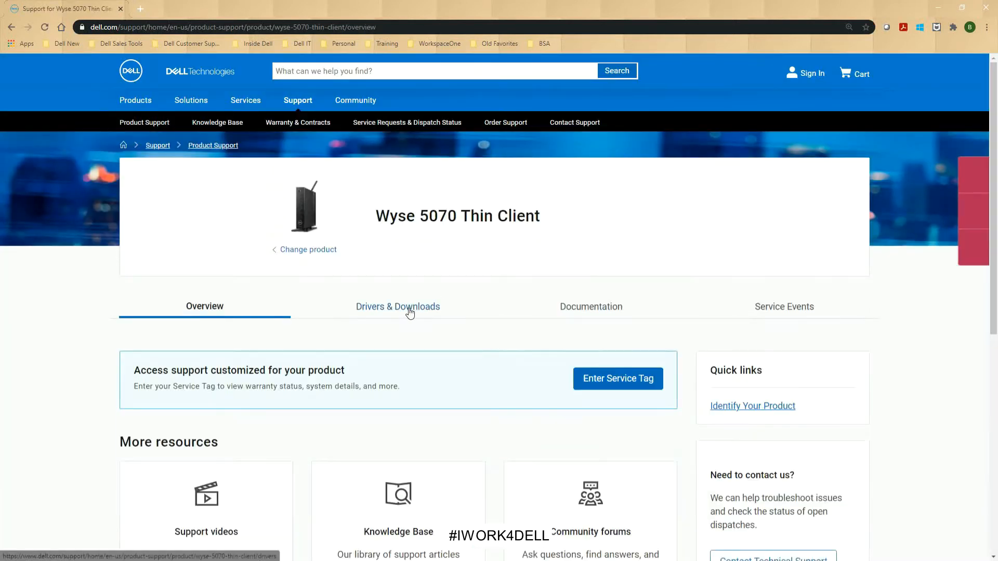
left_click(420, 308)
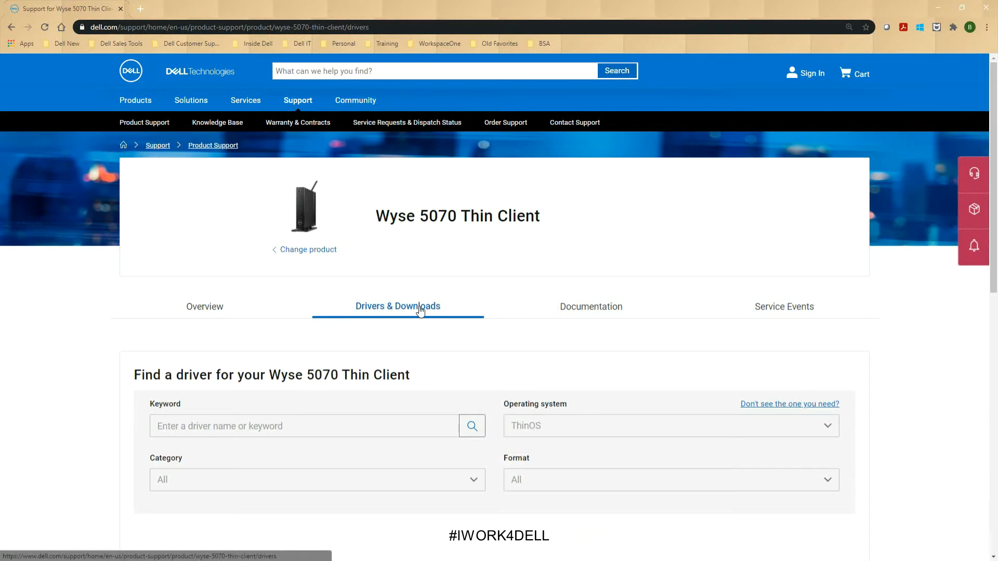
Show all drivers, check the ThinOS 9.1.1131 Microsoft WVD package, and download it
scroll(420, 311, "down", 5)
scroll(427, 311, "down", 3)
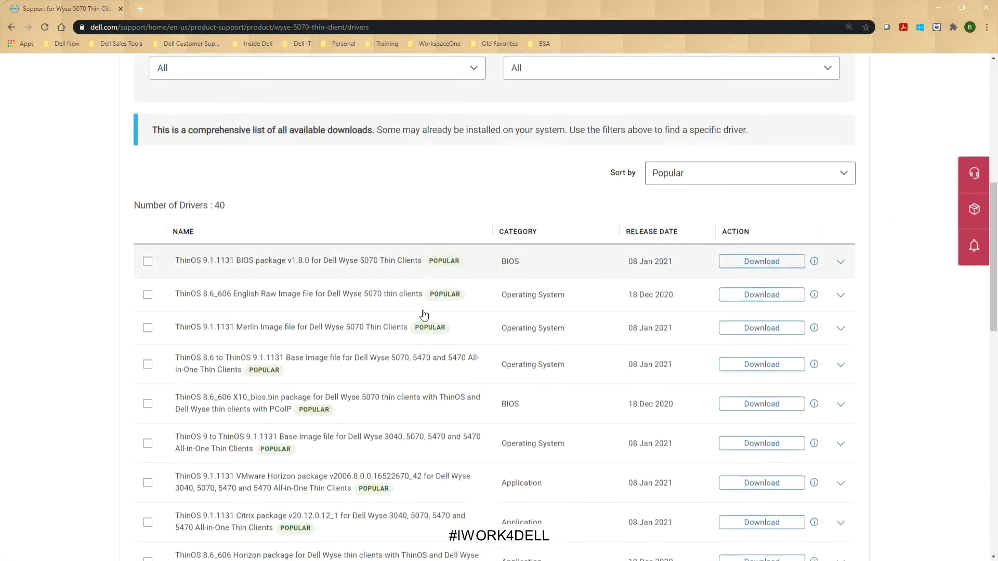
scroll(425, 314, "down", 1)
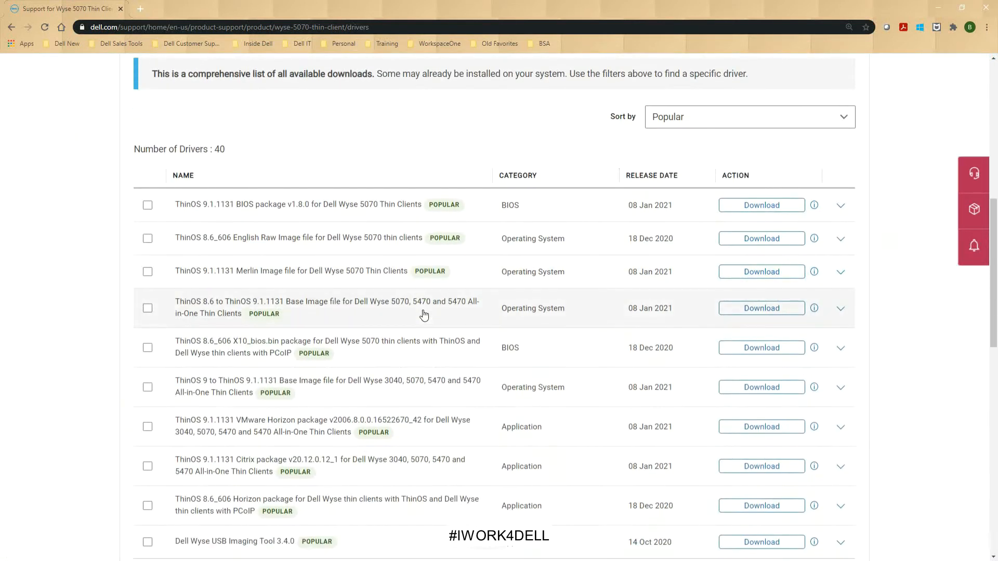
scroll(426, 316, "down", 2)
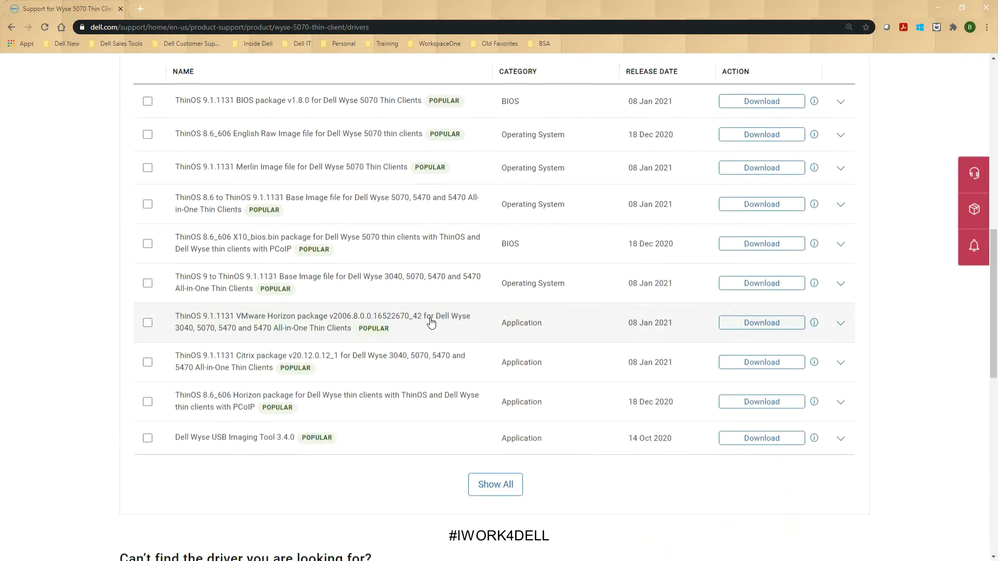
left_click(493, 487)
scroll(153, 365, "down", 3)
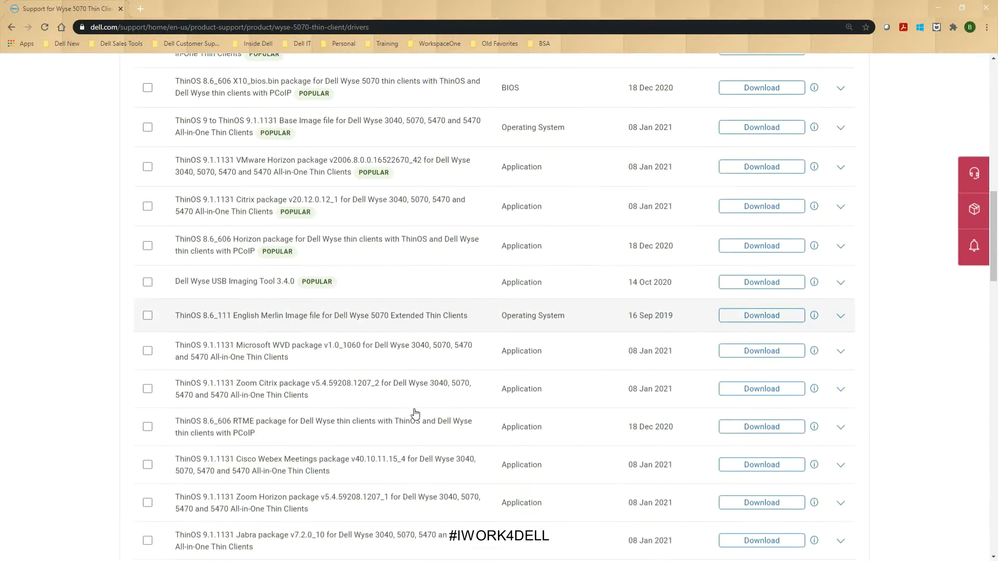
left_click(149, 351)
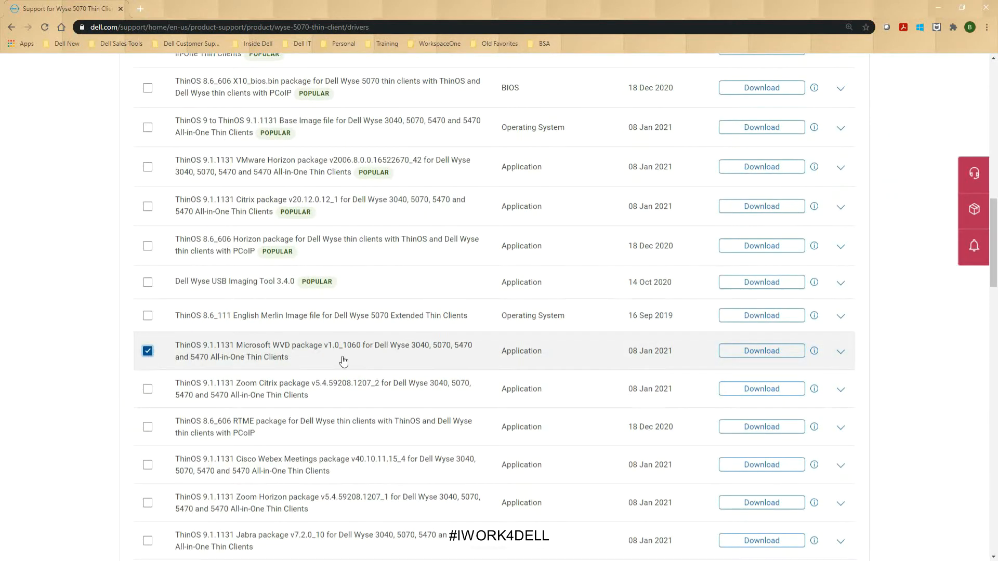
left_click(747, 355)
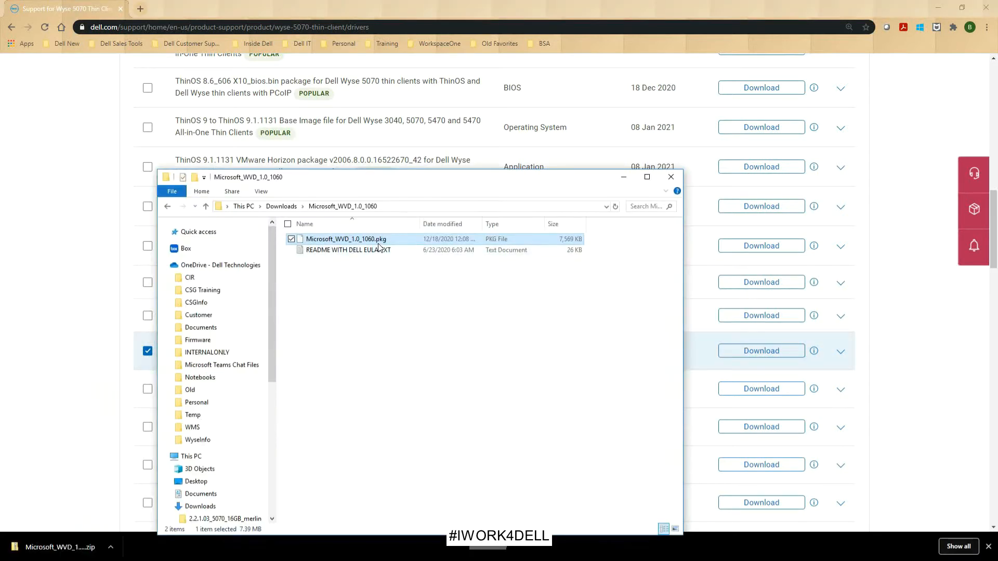
Move the Microsoft_WVD_1_0_1060 folder window aside and open the thin client's System Settings
left_click_drag(414, 182, 0, 171)
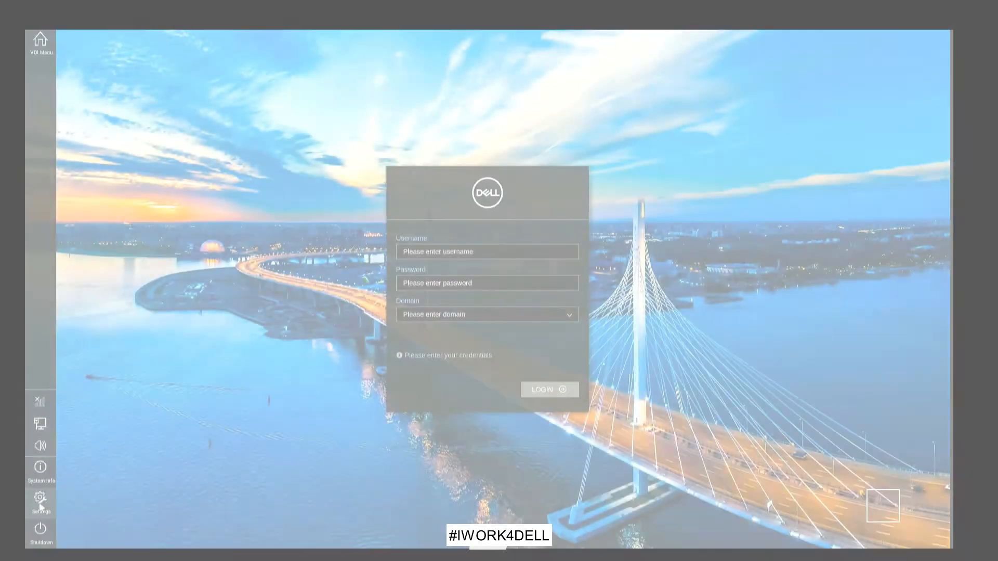
left_click(41, 500)
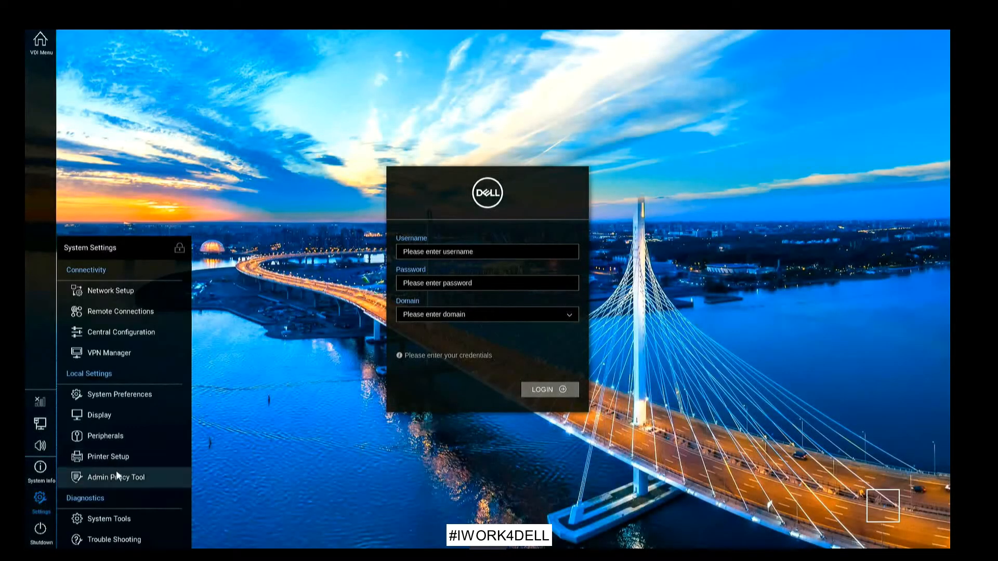
Under Firmware > Application Package Updates, load Microsoft_WVD_1.0_1060.pkg from the USB file list
left_click(117, 472)
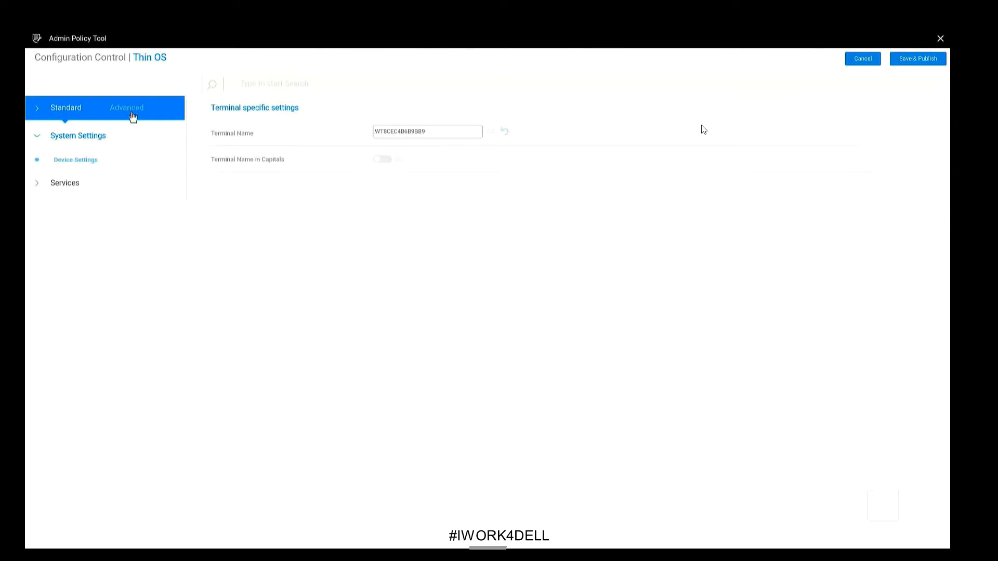
left_click(133, 116)
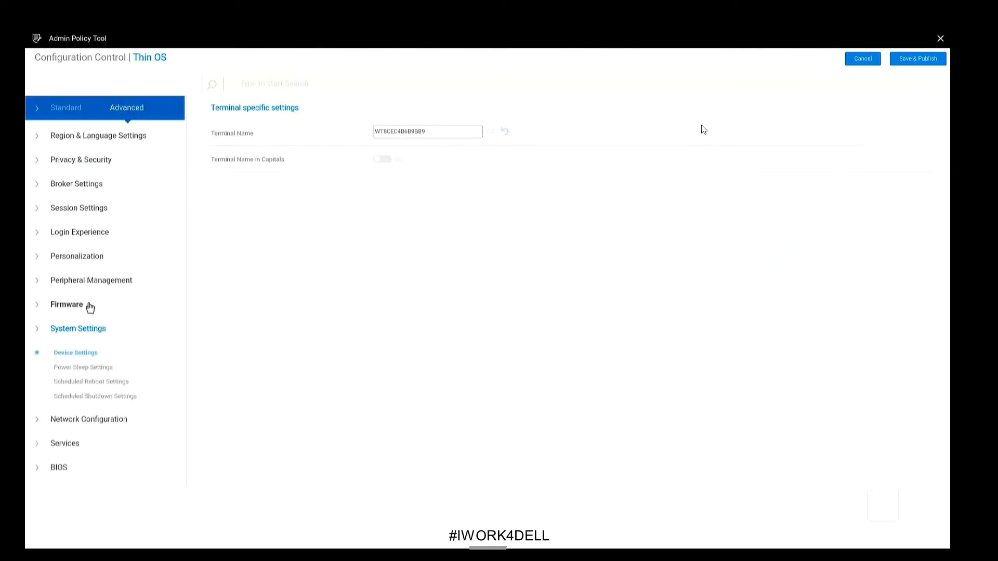
left_click(90, 307)
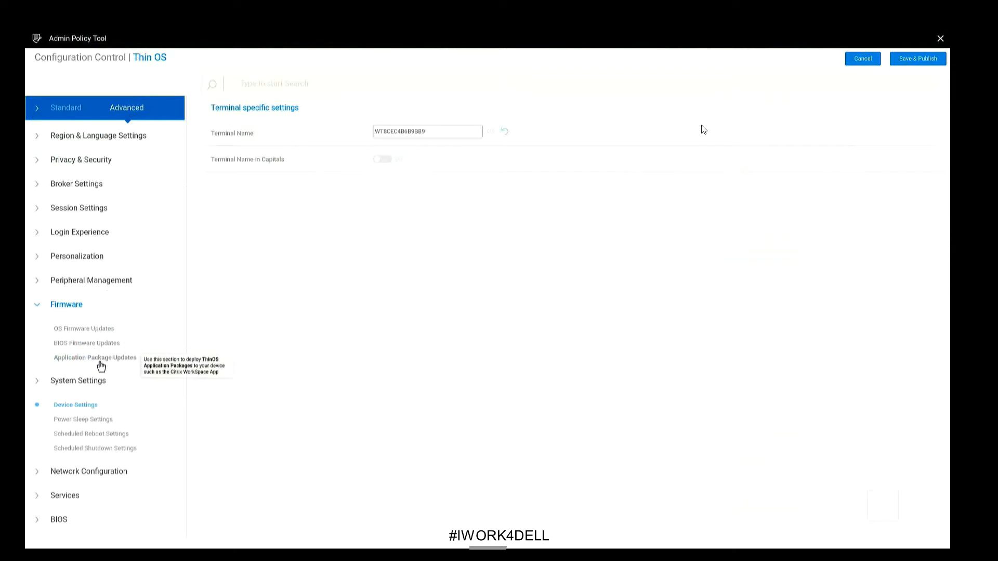
left_click(101, 363)
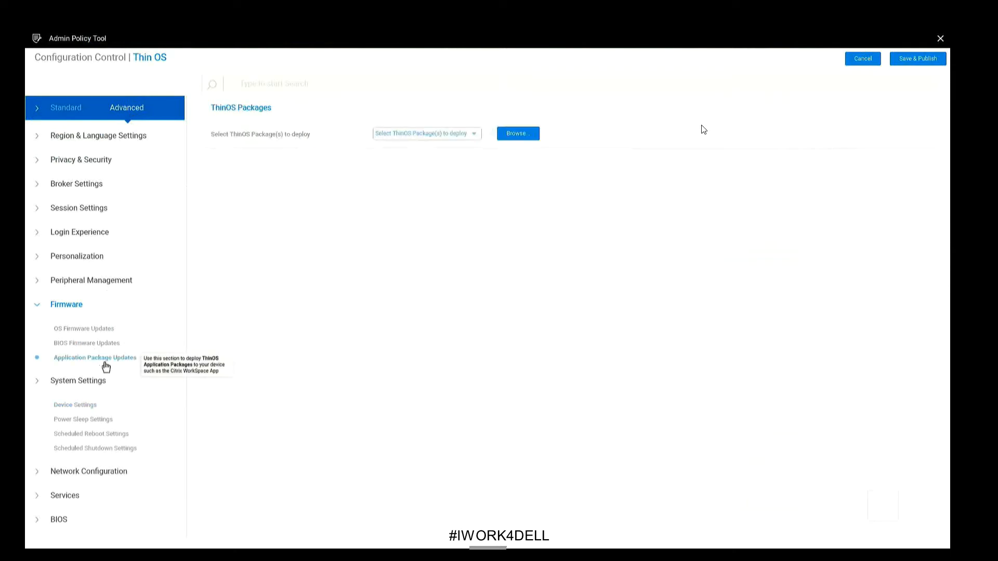
left_click(511, 134)
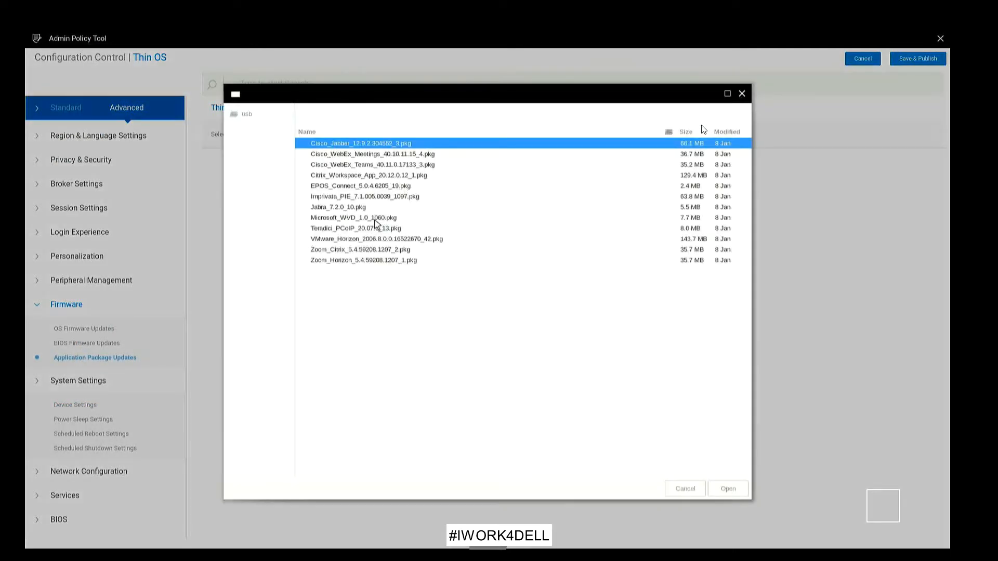
left_click(375, 219)
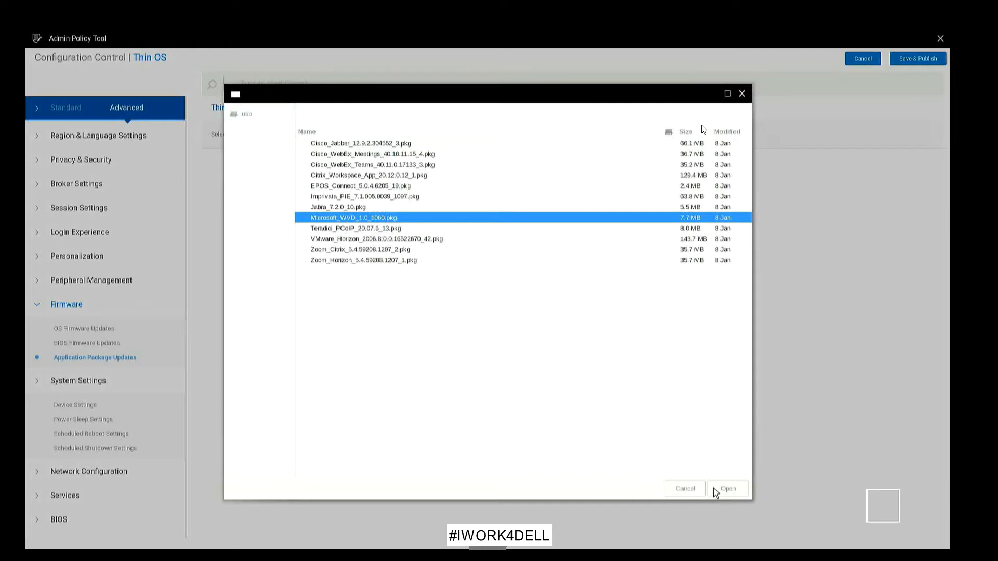
double_click(556, 224)
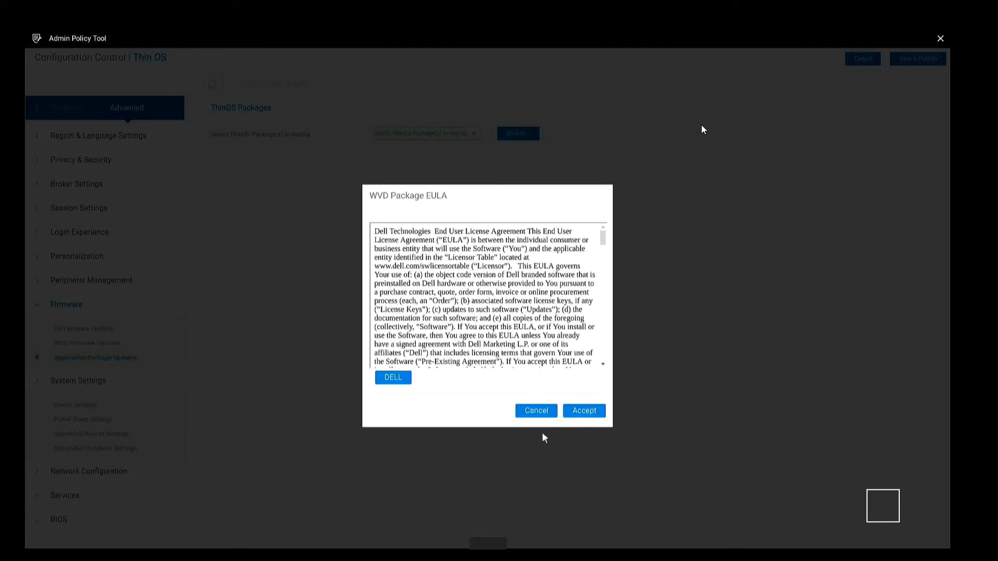
Accept the WVD licence, select the Microsoft WVD package, and save and publish it
left_click(582, 415)
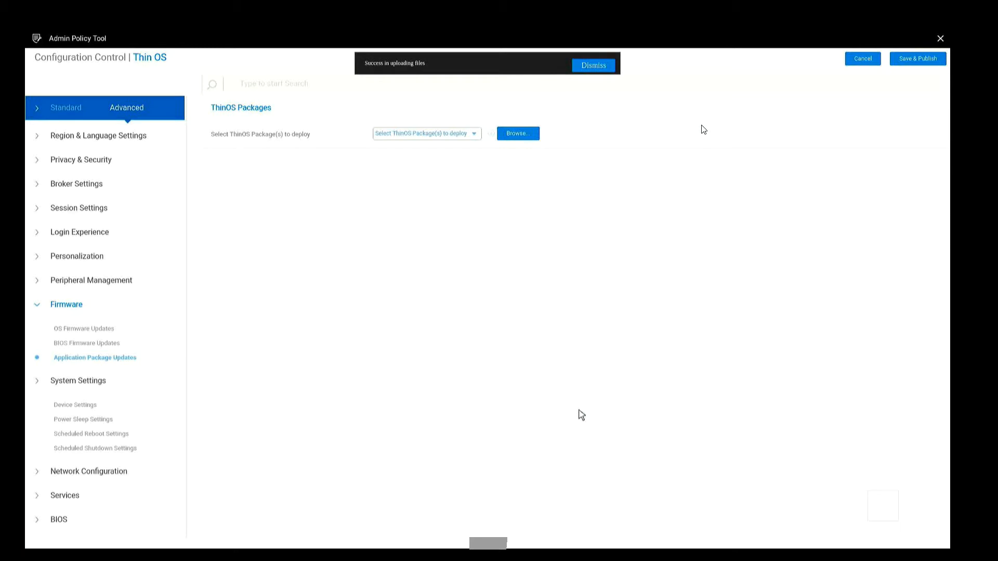
left_click(475, 136)
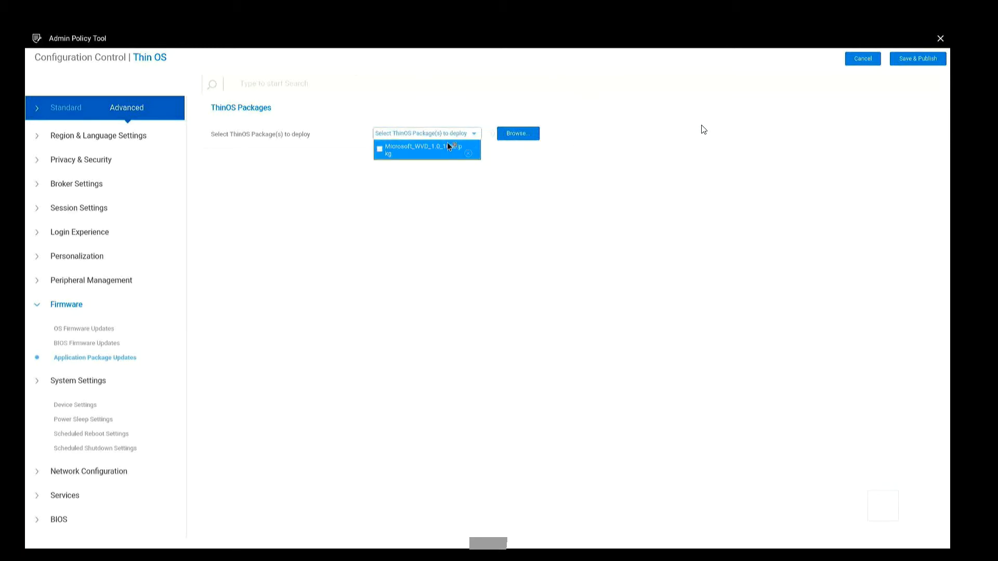
left_click(380, 150)
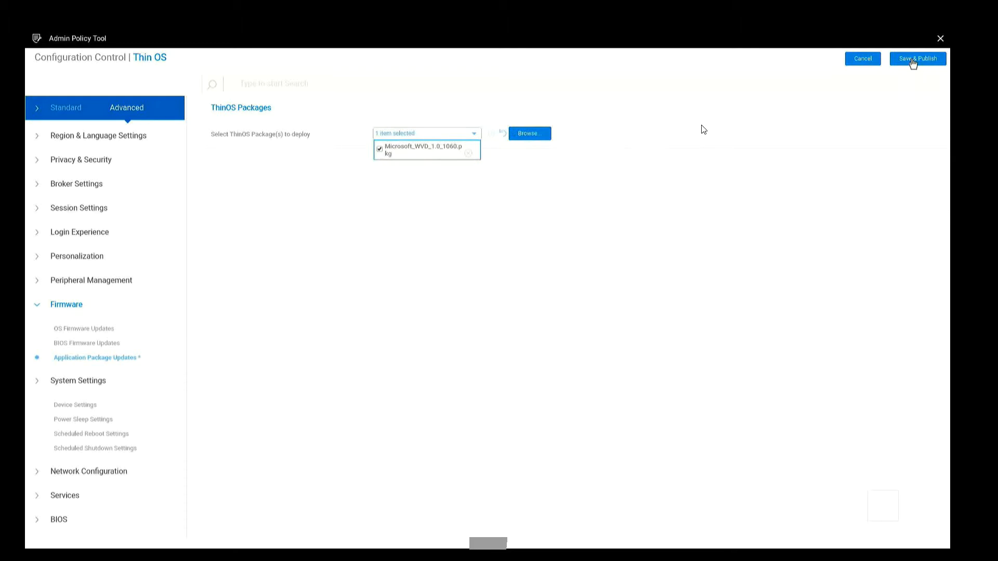
left_click(913, 60)
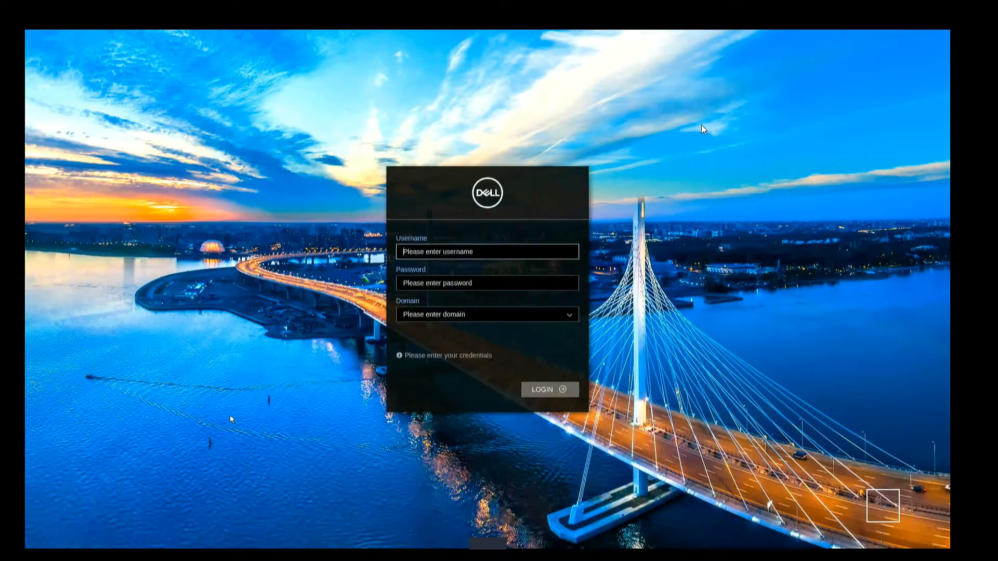
Open System Tools from the thin client's Settings menu
mouse_move(27, 473)
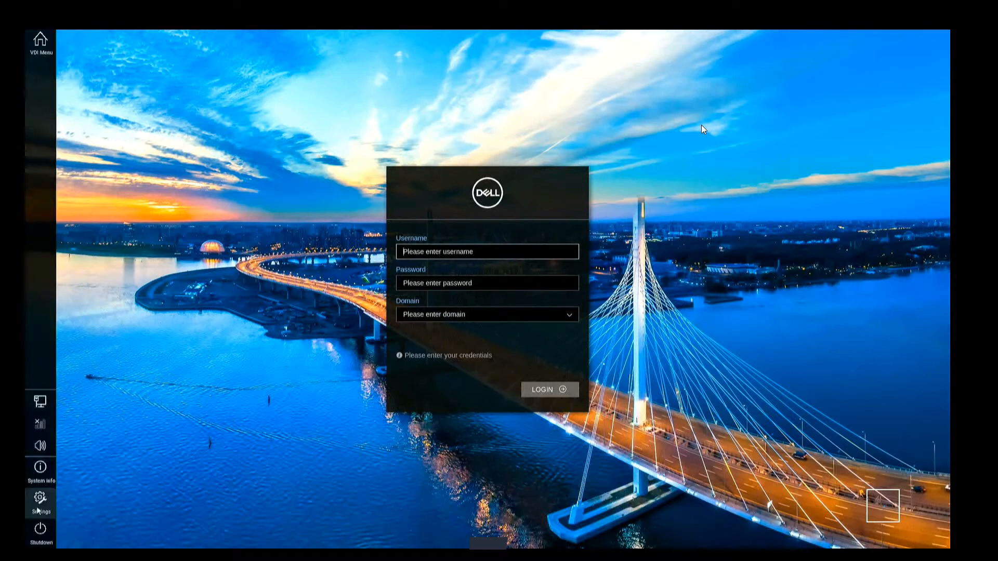
left_click(40, 498)
left_click(75, 516)
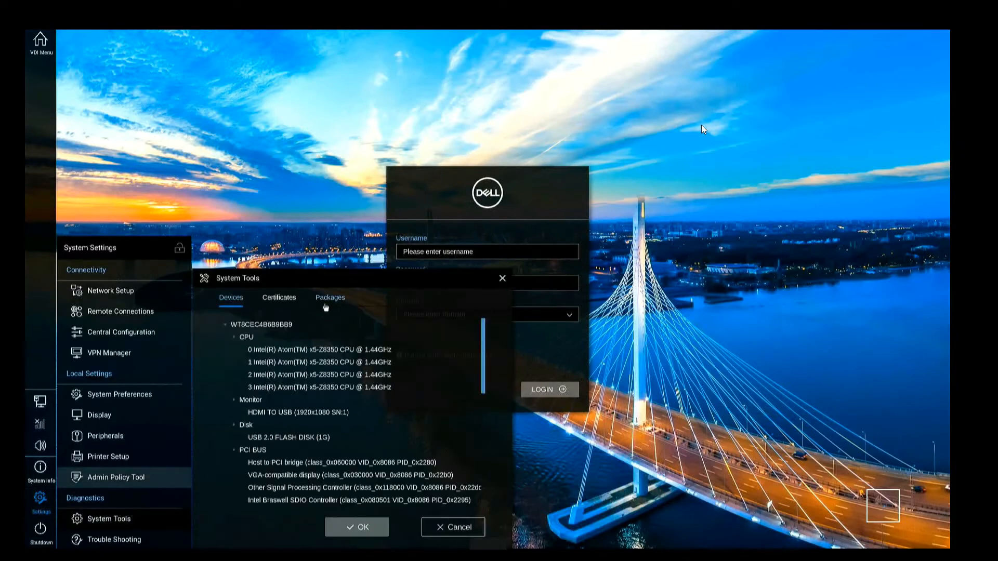
Confirm Microsoft WVD 1.0.1060 in the Packages list, then view System Info's ENET details
left_click(323, 300)
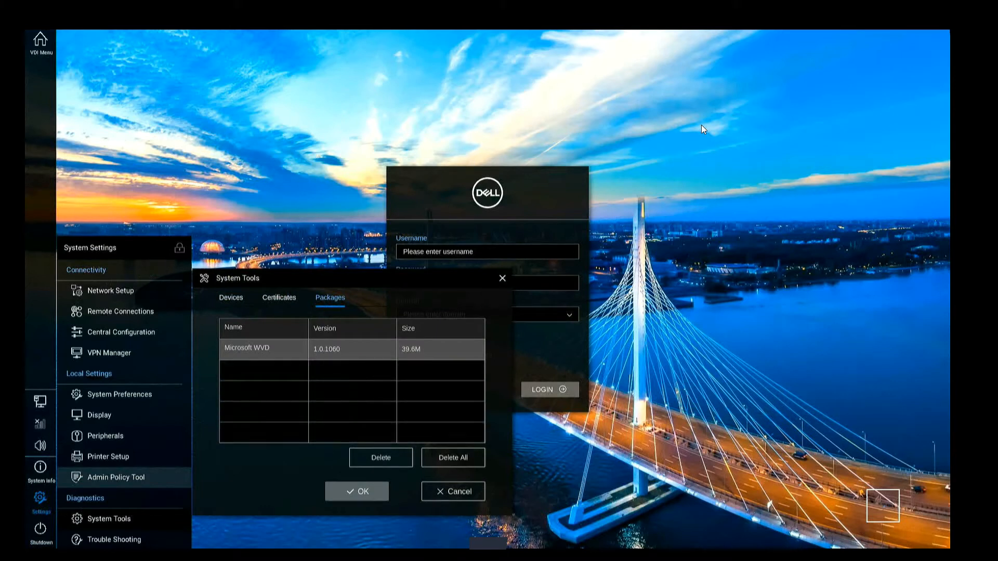
left_click(40, 467)
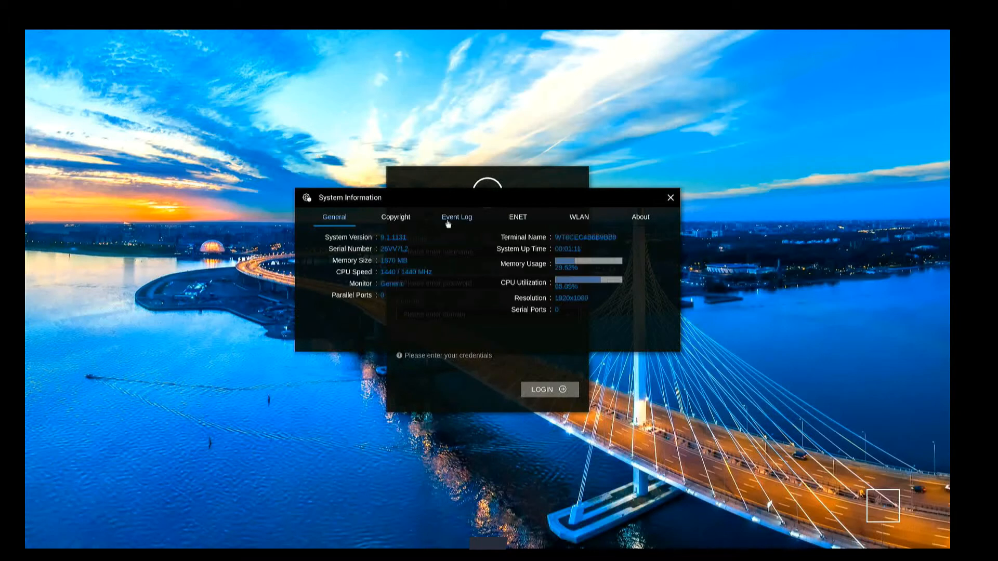
left_click(513, 216)
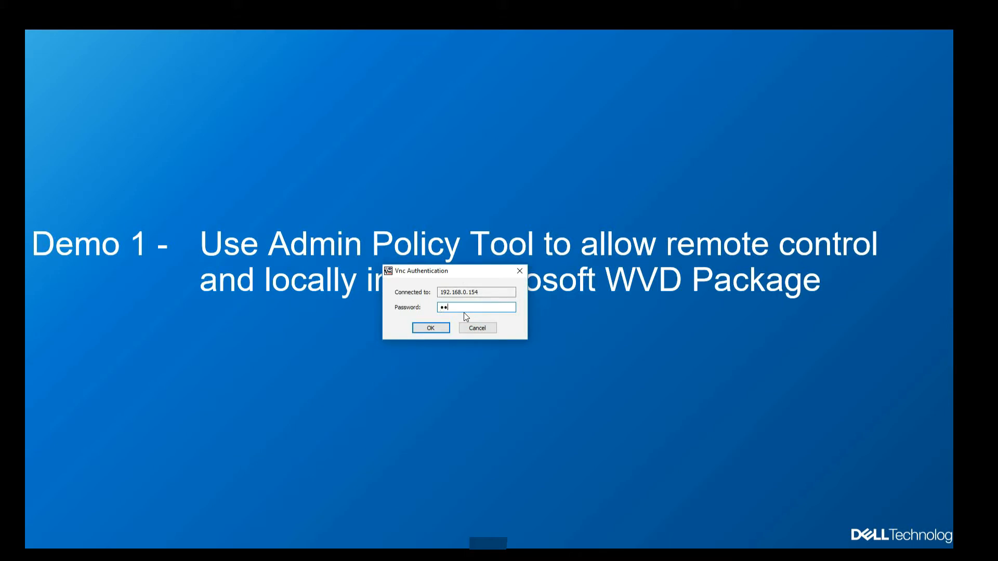
Connect TightVNC to 192.168.0.154, close System Information, and minimize the viewer to the Demo 1 slide
key("Return")
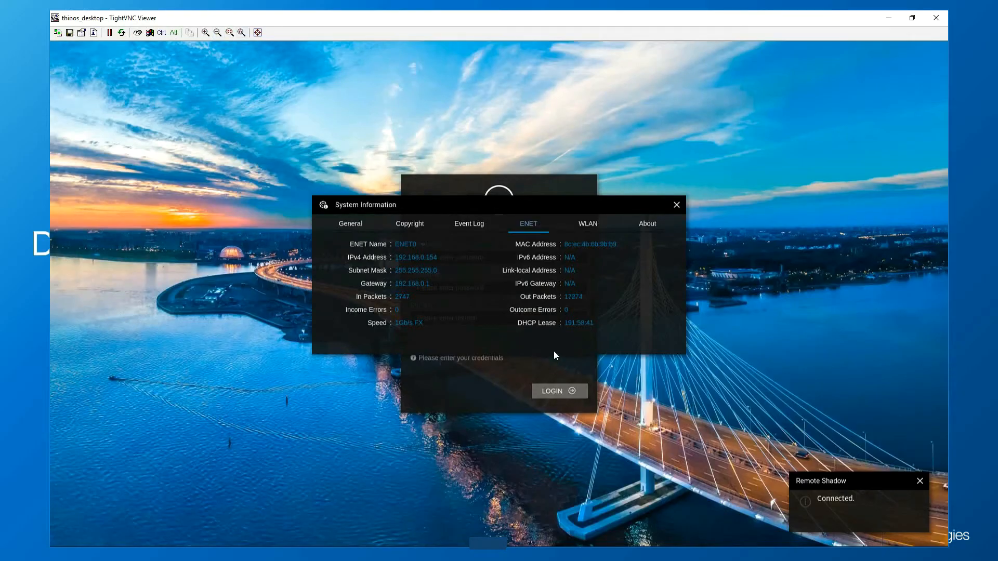
left_click(677, 205)
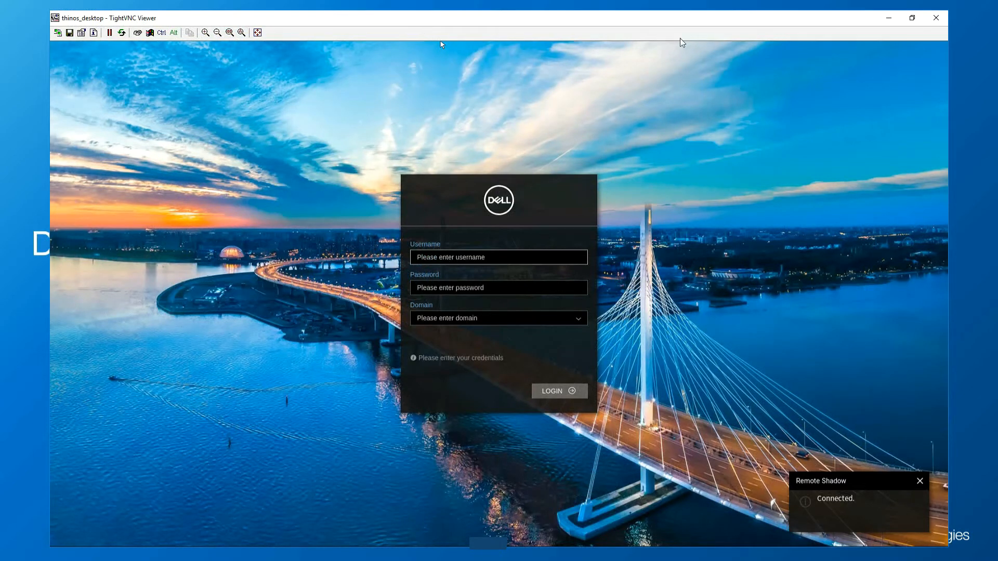
left_click(890, 20)
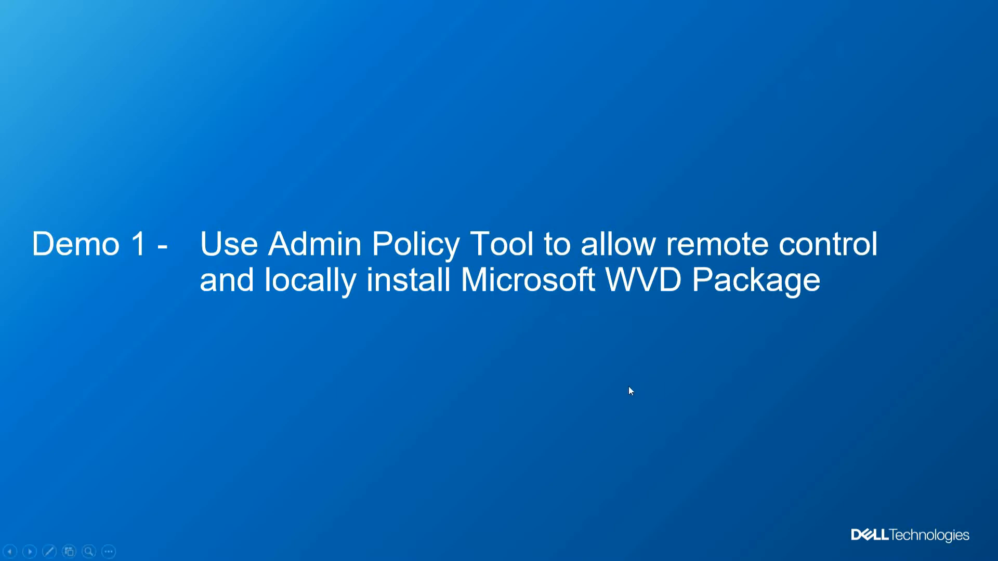
Advance the slideshow to the Demo 2 Static RDP Connection slide
left_click(338, 473)
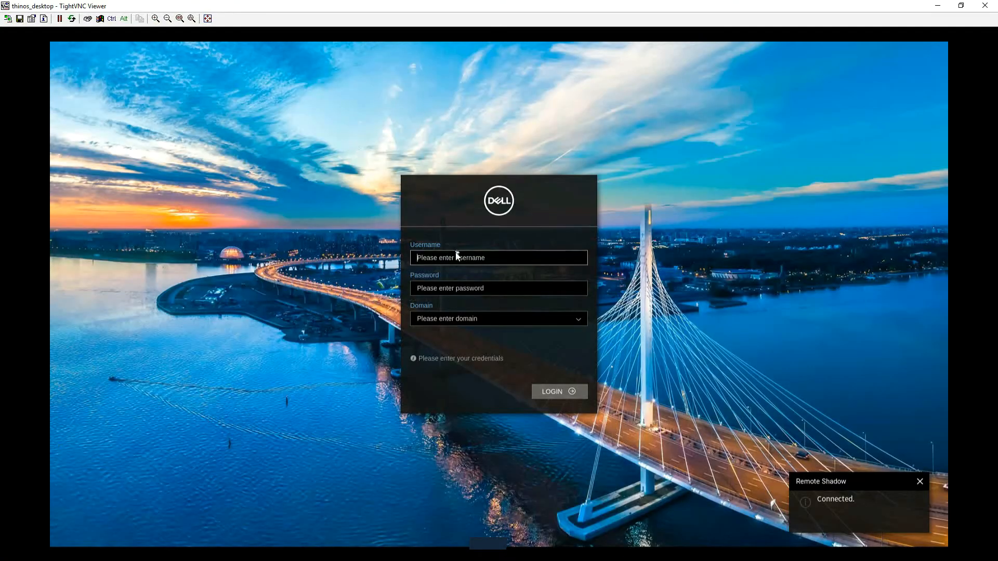
Open Session Settings > RDP and WVD Session Settings in the Admin Policy Tool
mouse_move(66, 426)
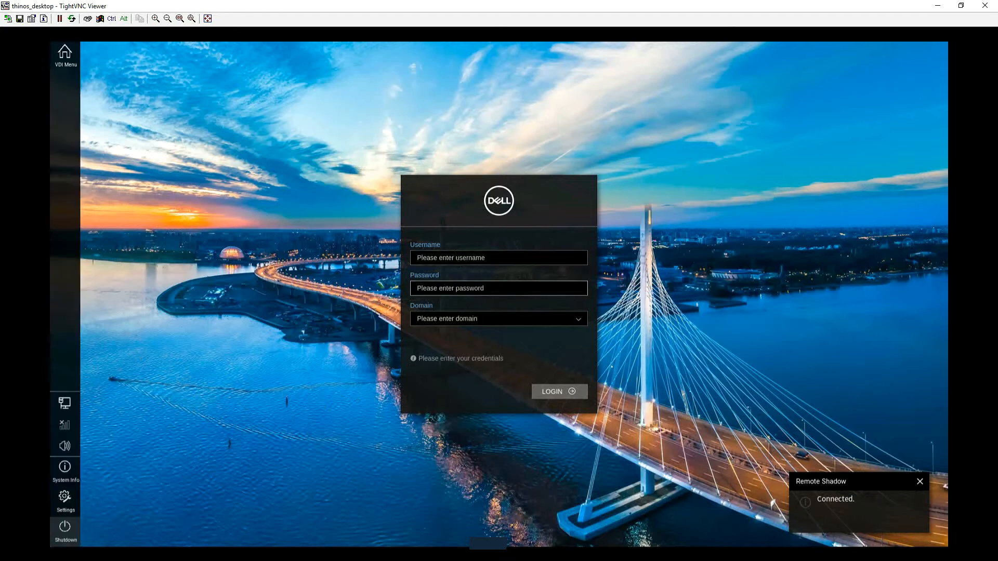
left_click(65, 507)
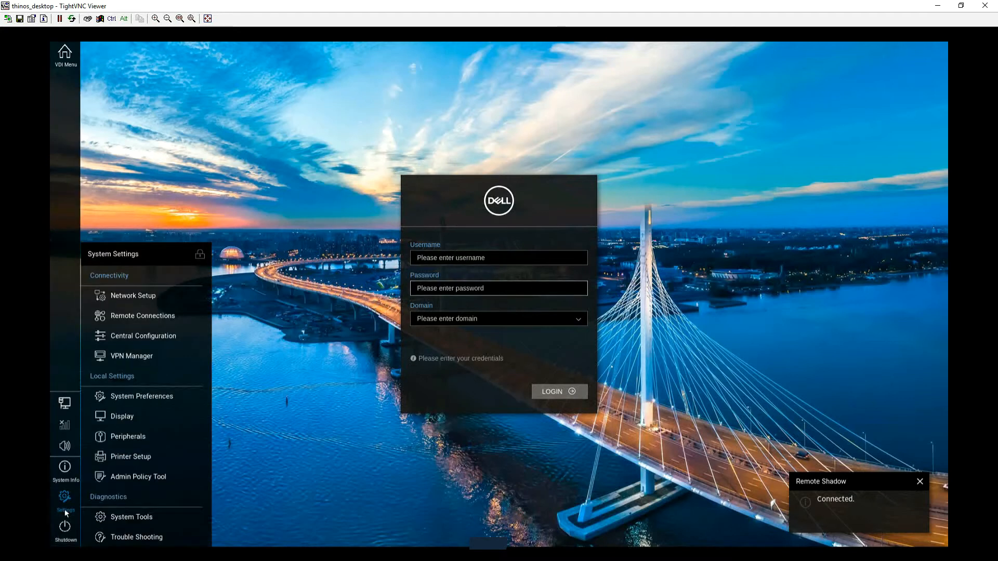
left_click(120, 481)
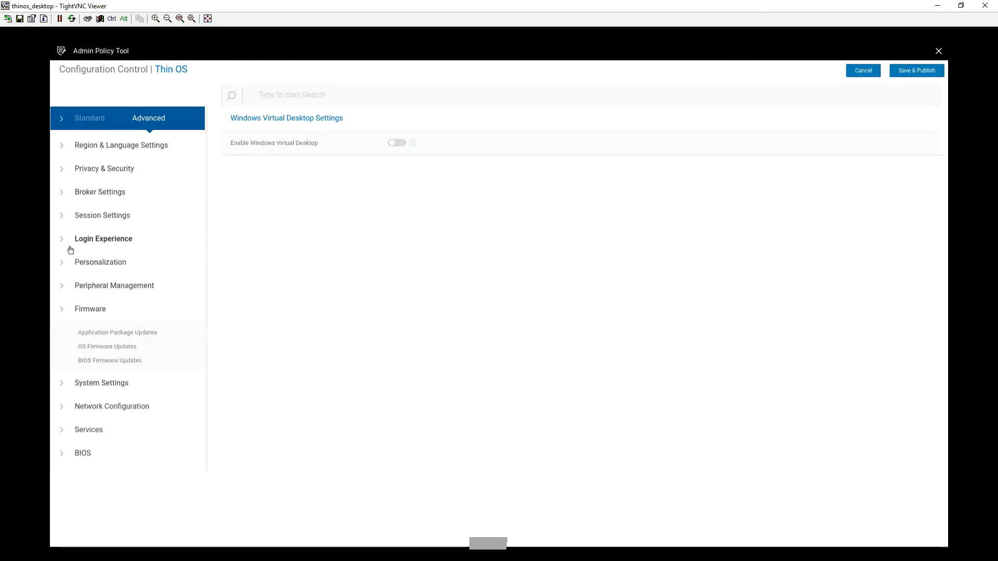
left_click(64, 225)
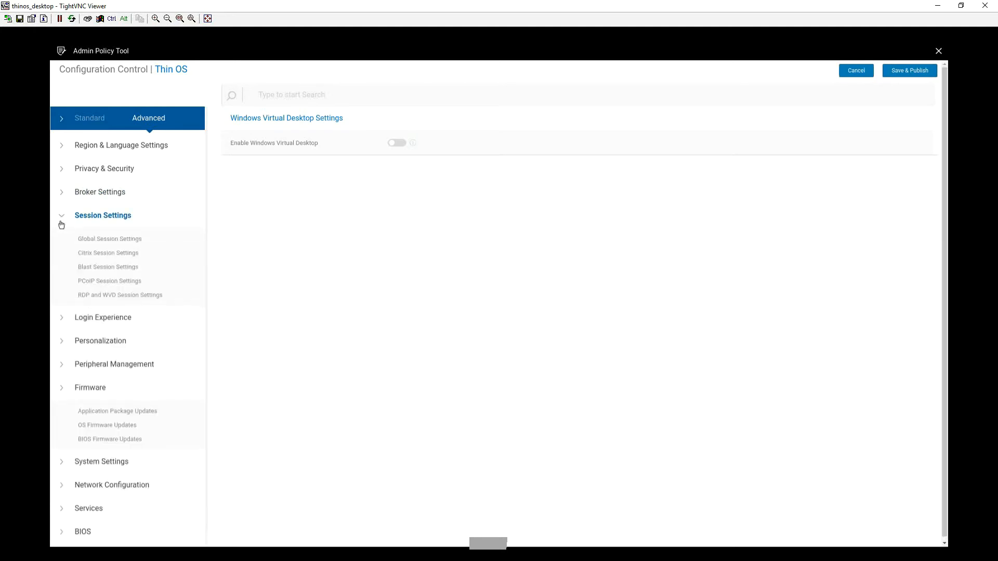
left_click(130, 299)
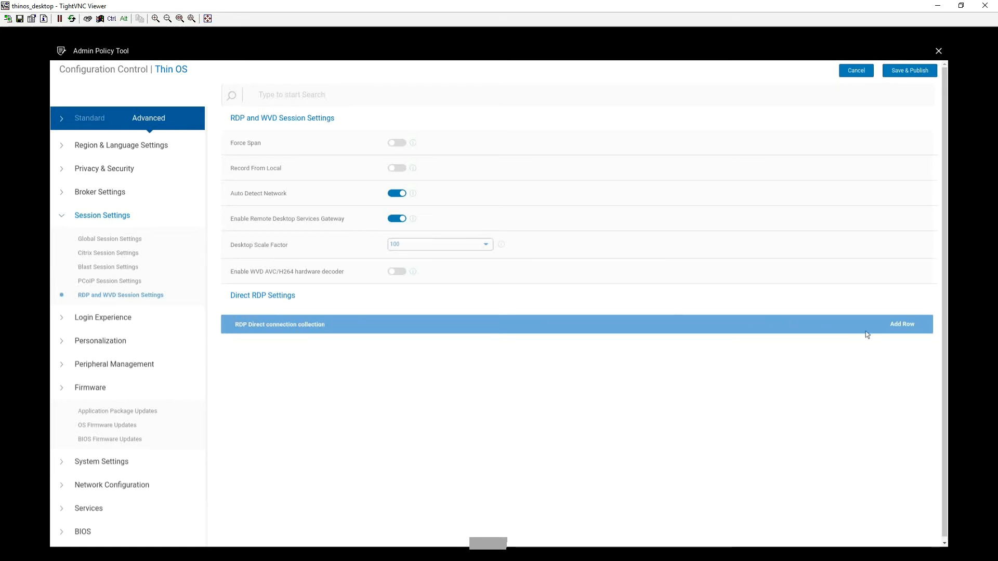
Add a direct RDP connection described 'Lab DC' with host 192.168.0.101
left_click(899, 326)
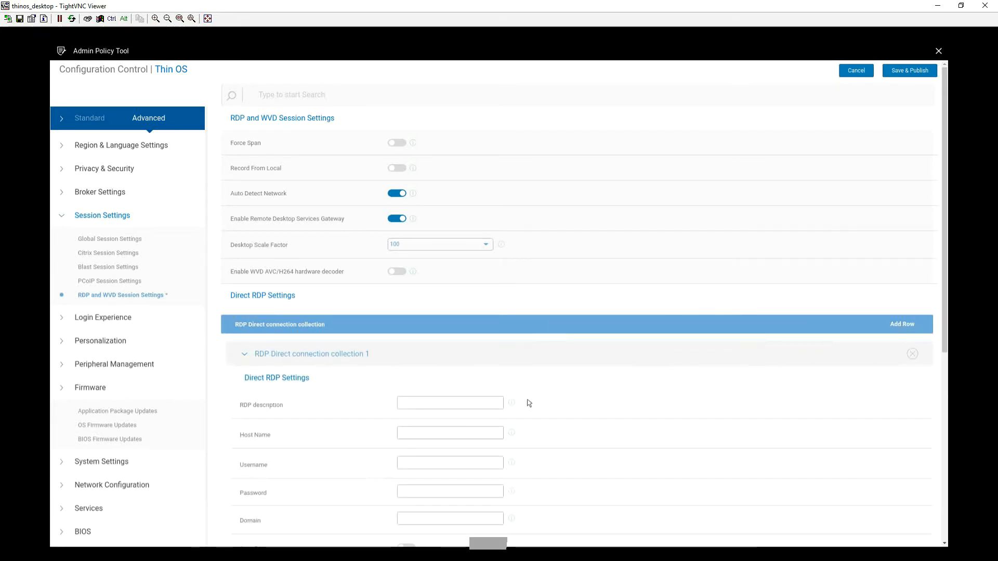
left_click(444, 407)
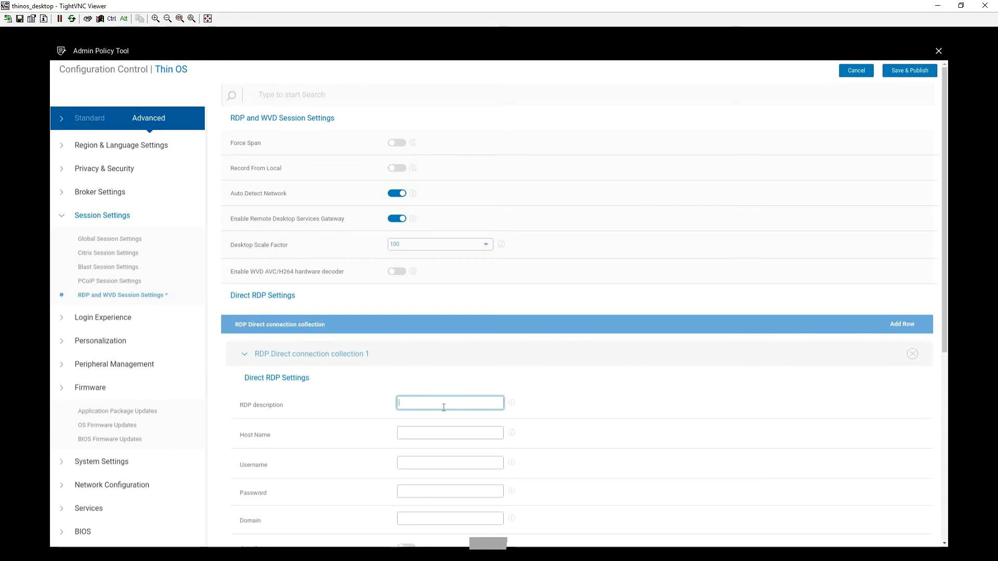
type("Lab DC")
key("Tab")
type("192.168.0.101")
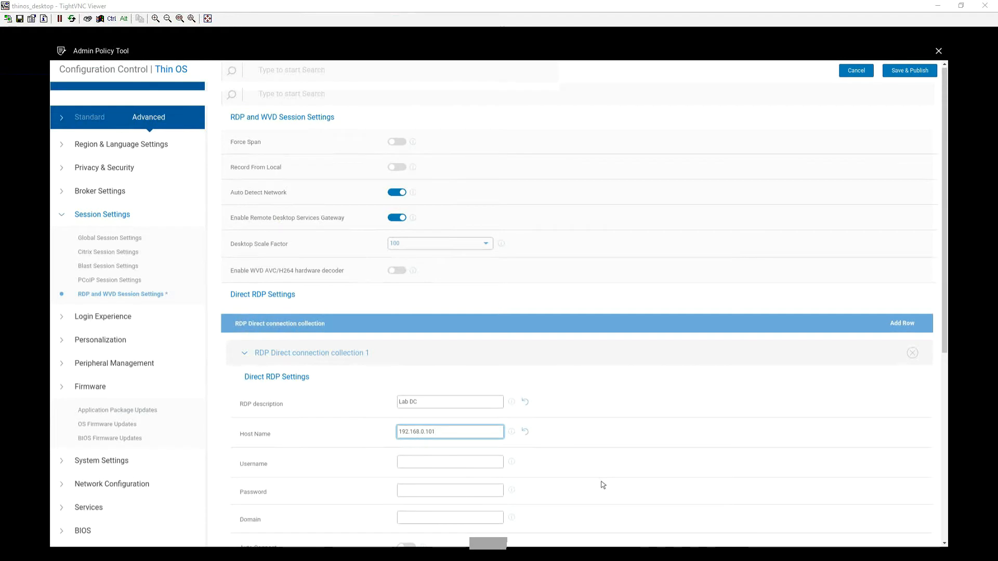
Enable Fullscreen for the Lab DC connection and save and publish the settings
scroll(599, 483, "down", 2)
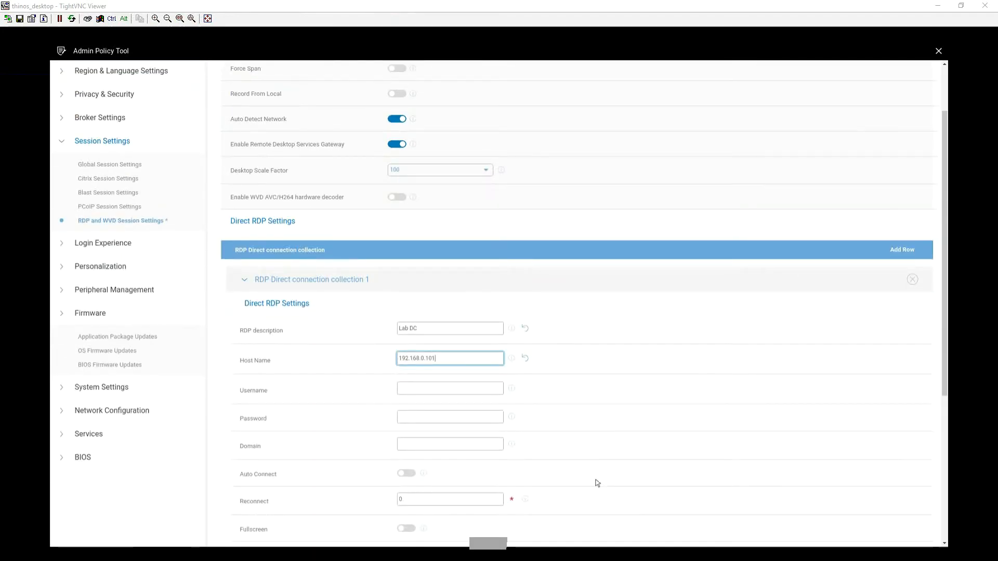
scroll(598, 483, "down", 1)
mouse_move(518, 483)
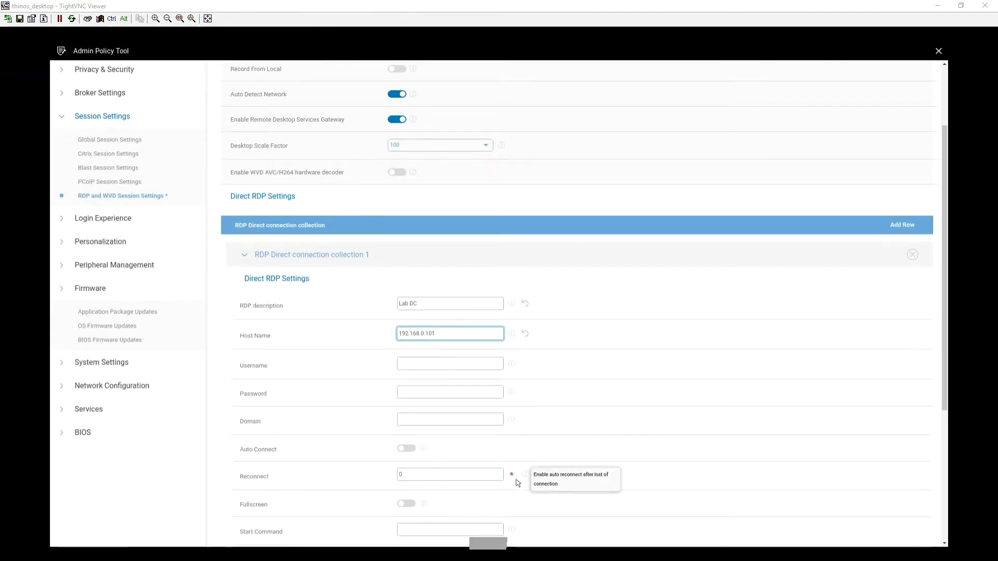
left_click(410, 512)
left_click(408, 507)
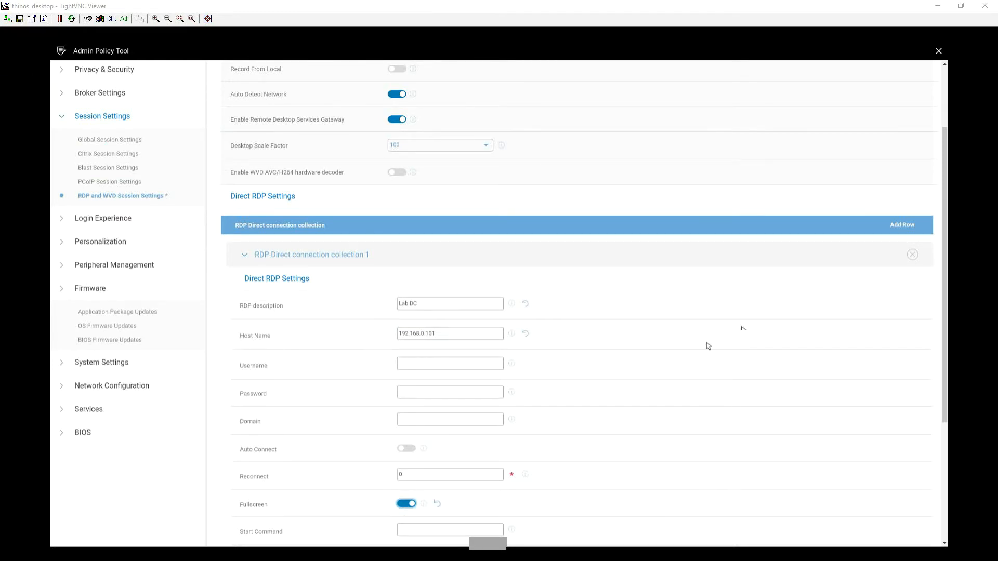
scroll(767, 310, "up", 3)
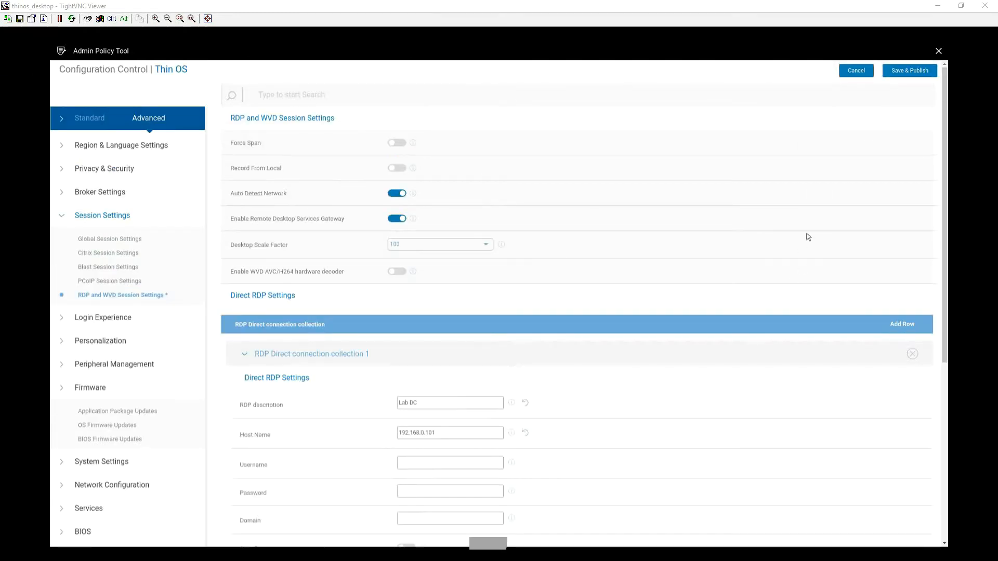
left_click(902, 73)
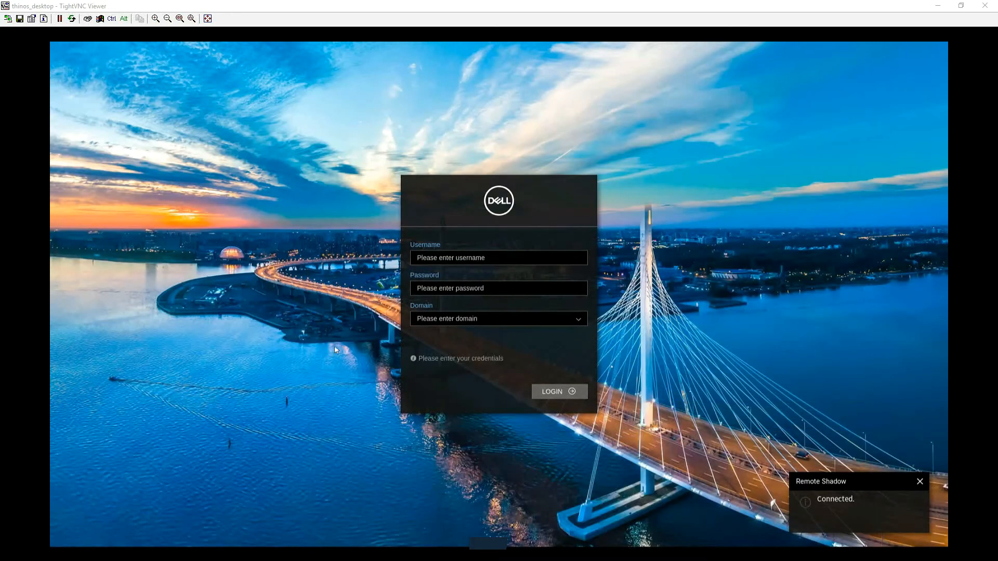
Set the Remote Connections broker type to None and reboot the thin client
left_click(65, 497)
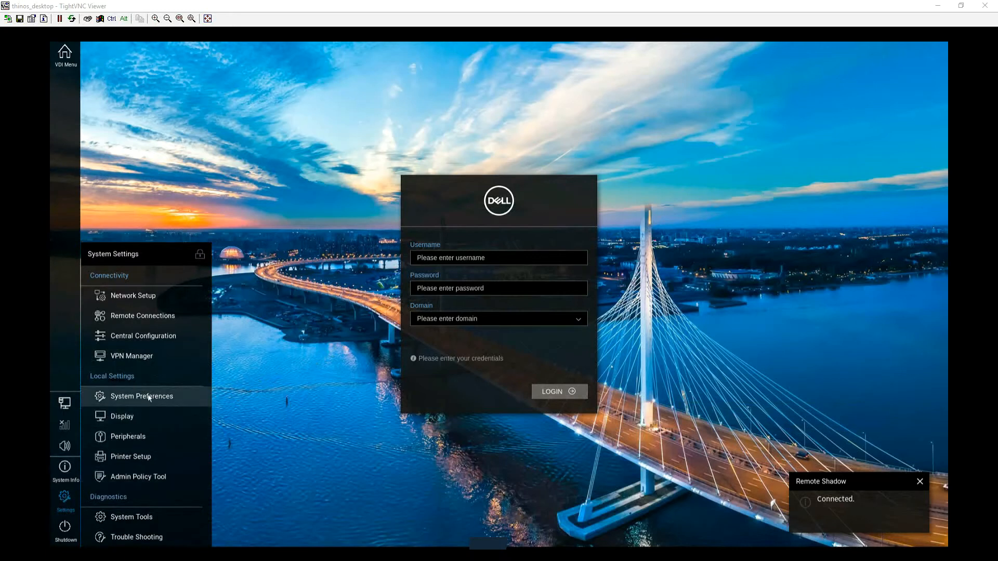
left_click(165, 325)
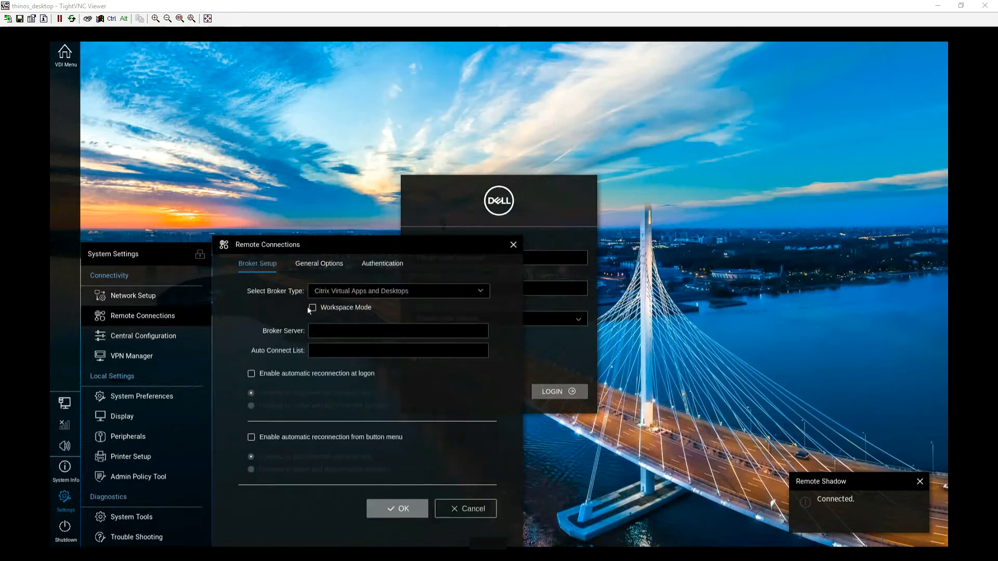
left_click(331, 292)
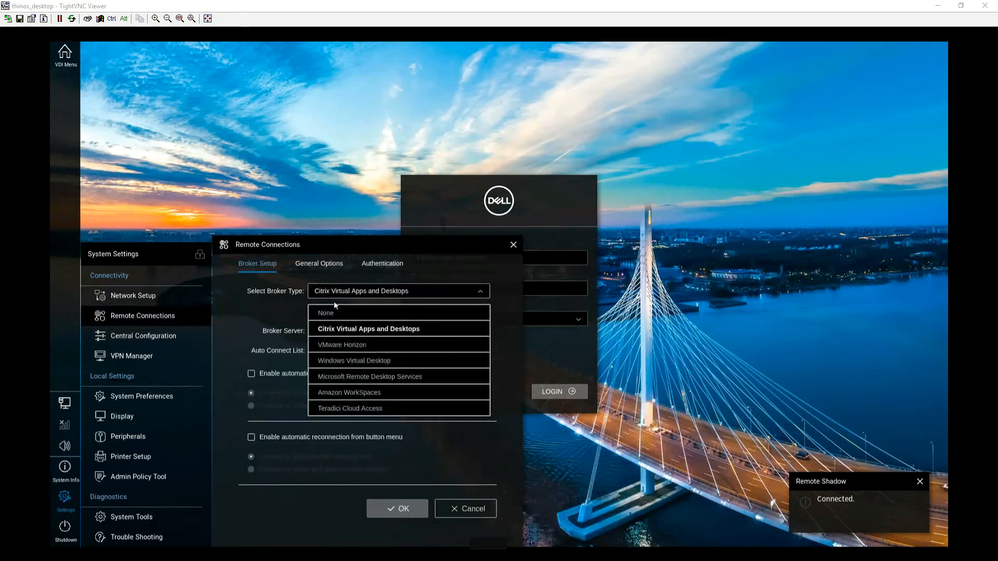
left_click(336, 312)
left_click(387, 329)
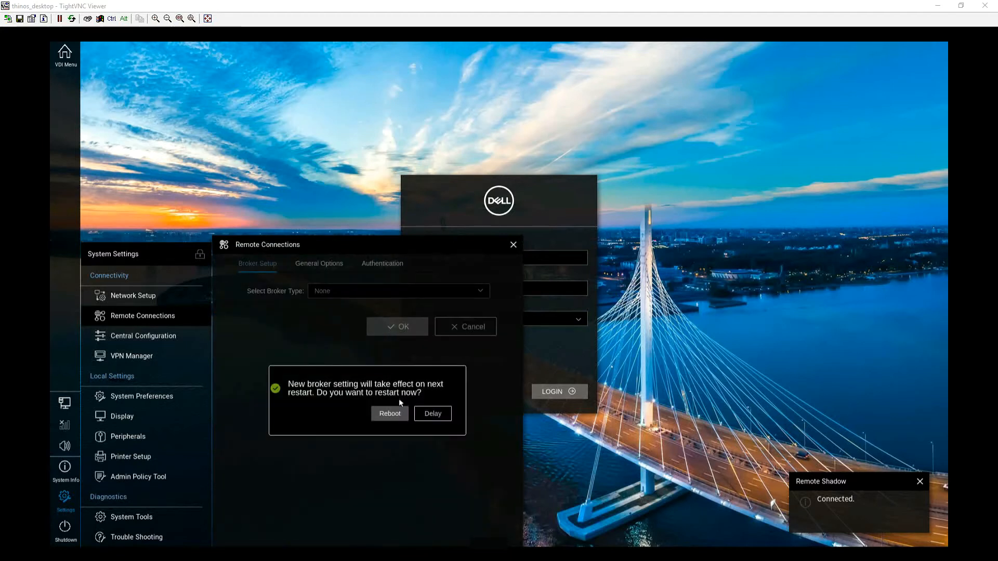
left_click(399, 414)
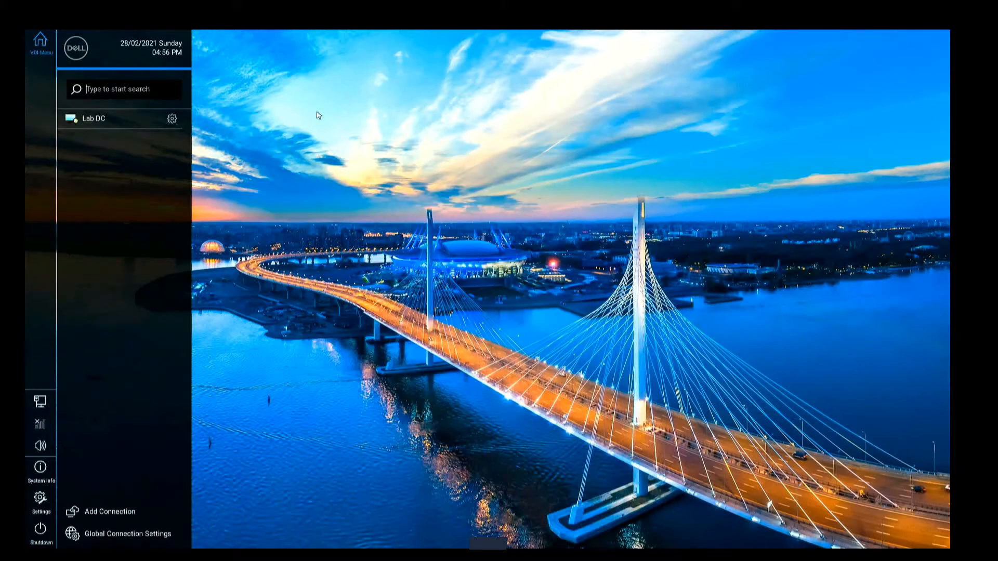
Launch the Lab DC connection and log in with the username, password and domain lab.local
left_click(107, 120)
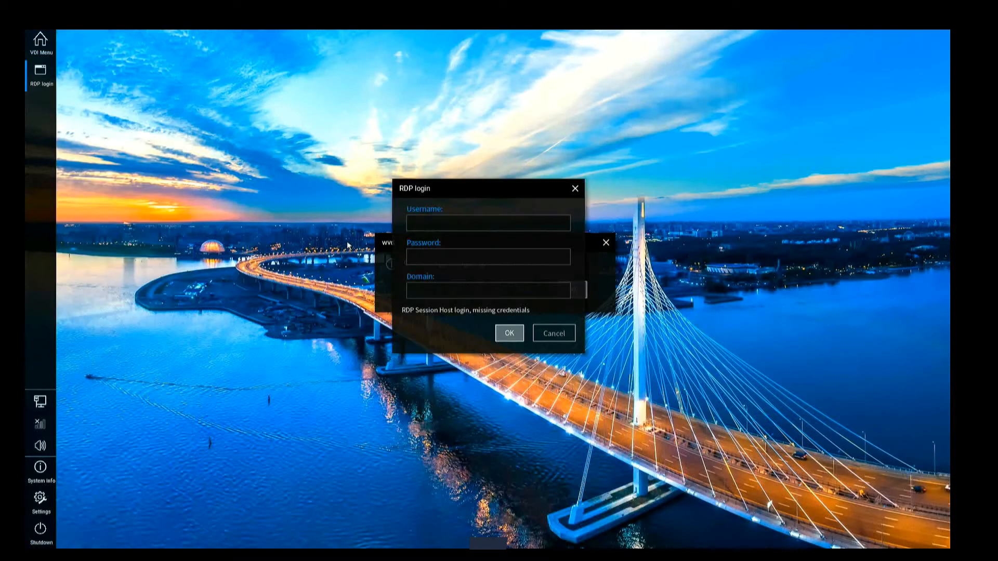
left_click(428, 223)
key("Tab")
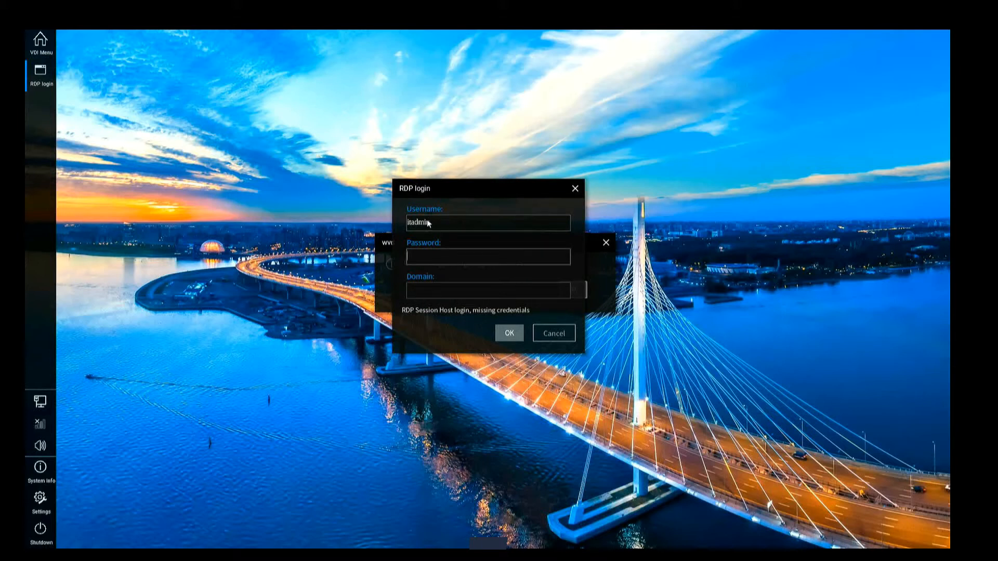
type("********")
key("Tab")
type("lab.local")
key("Return")
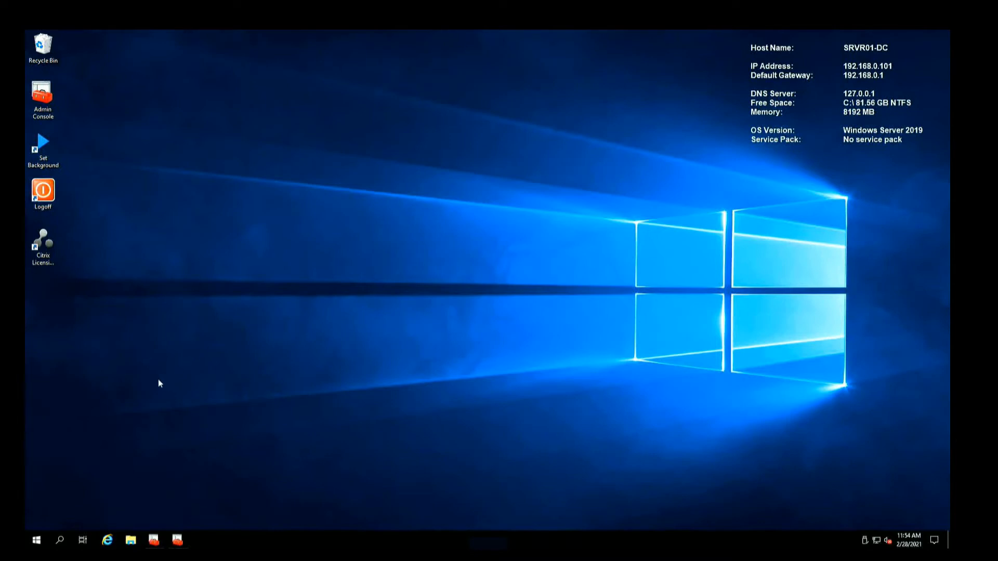
Sign out of the Windows Server session using the Logoff shortcut on the server desktop
left_click(46, 196)
double_click(46, 196)
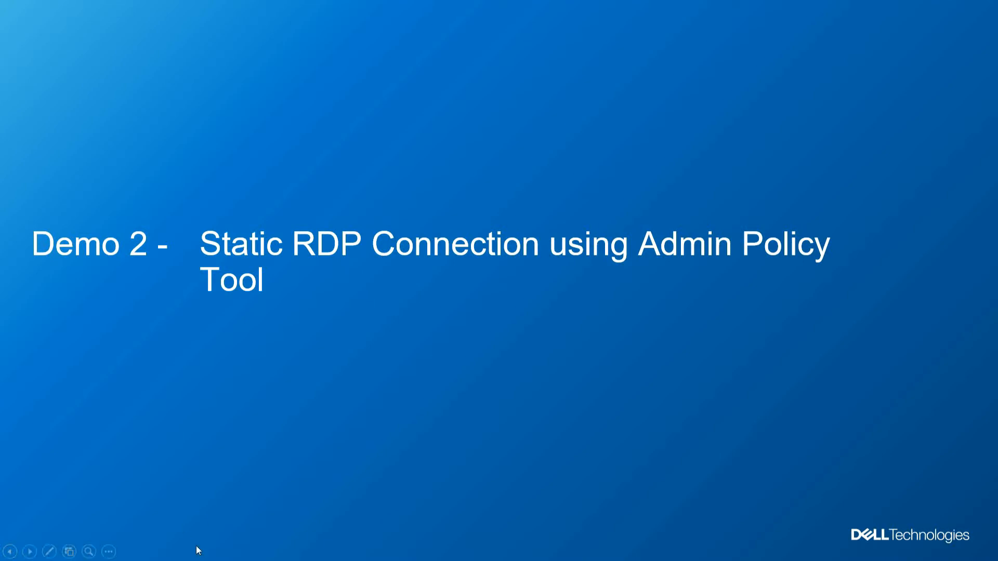
Advance the slideshow to the Demo 3 VMware Horizon package slide
key("Right")
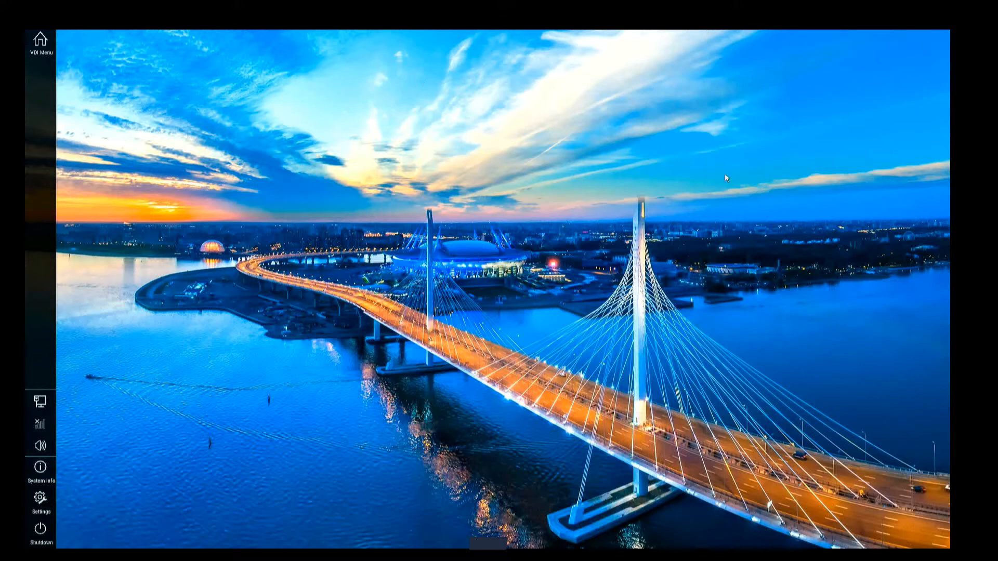
Browse the USB drive for .pkg files from Admin Policy Tool's Firmware > Application Package Updates
left_click(42, 498)
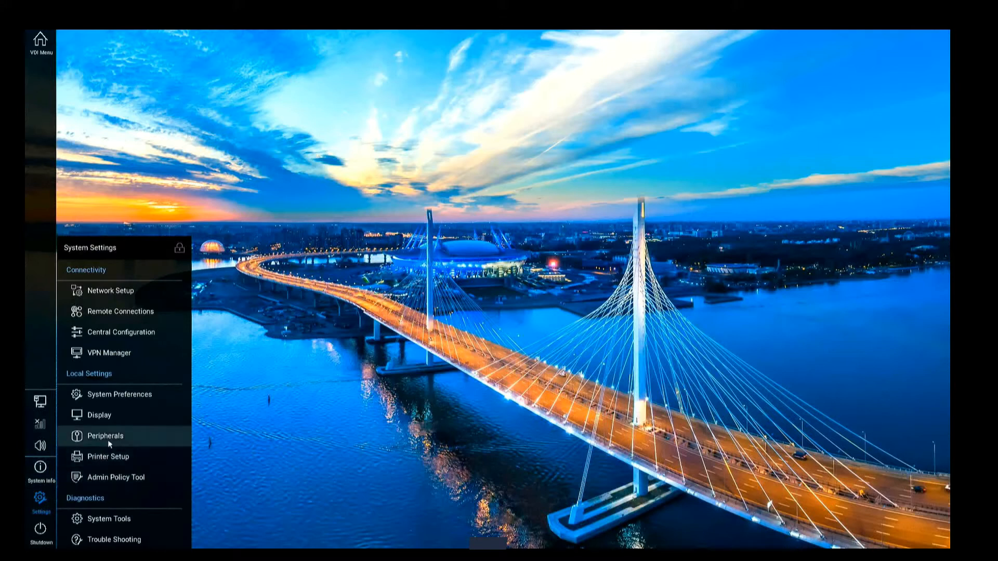
left_click(142, 480)
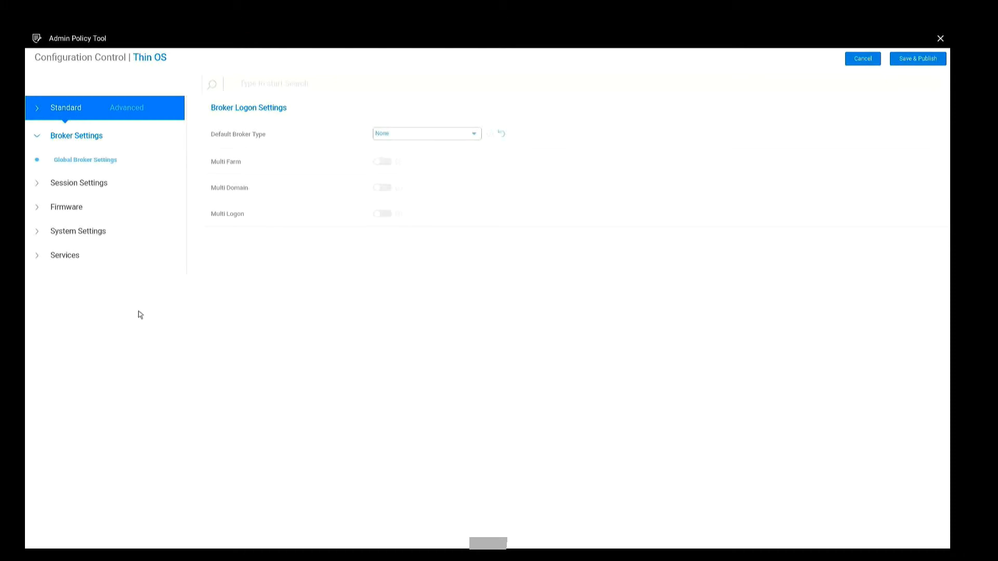
left_click(36, 207)
left_click(83, 231)
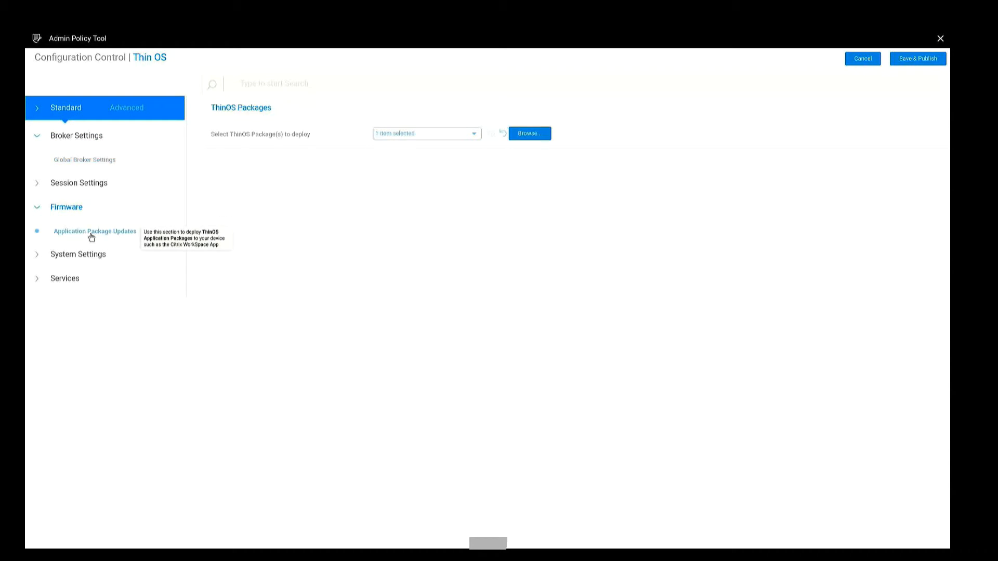
left_click(545, 139)
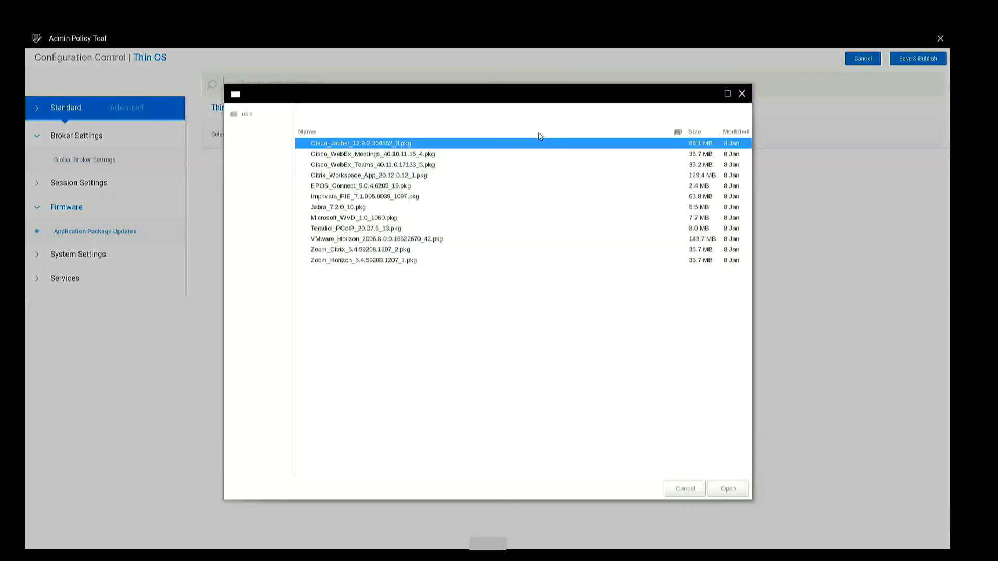
Load VMware_Horizon_2006.8.0.0.16522670_42.pkg, accept its EULA, and tick it alongside Microsoft_WVD for deployment
left_click(388, 240)
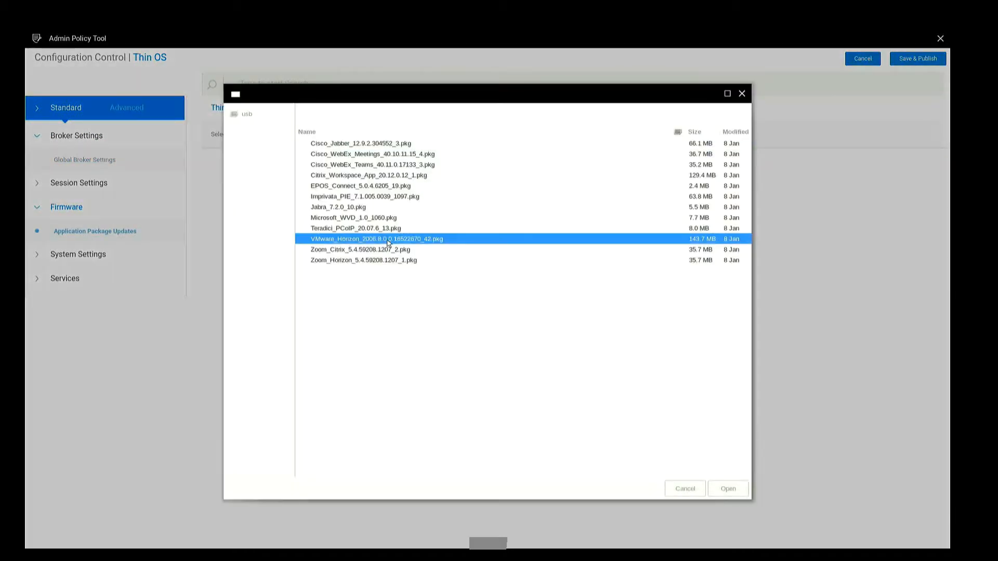
left_click(725, 490)
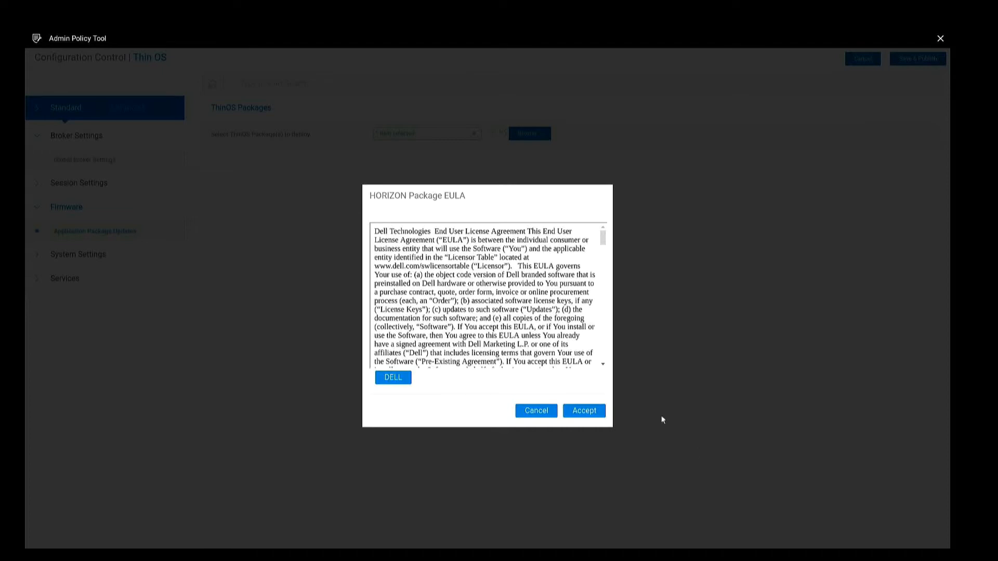
left_click(594, 413)
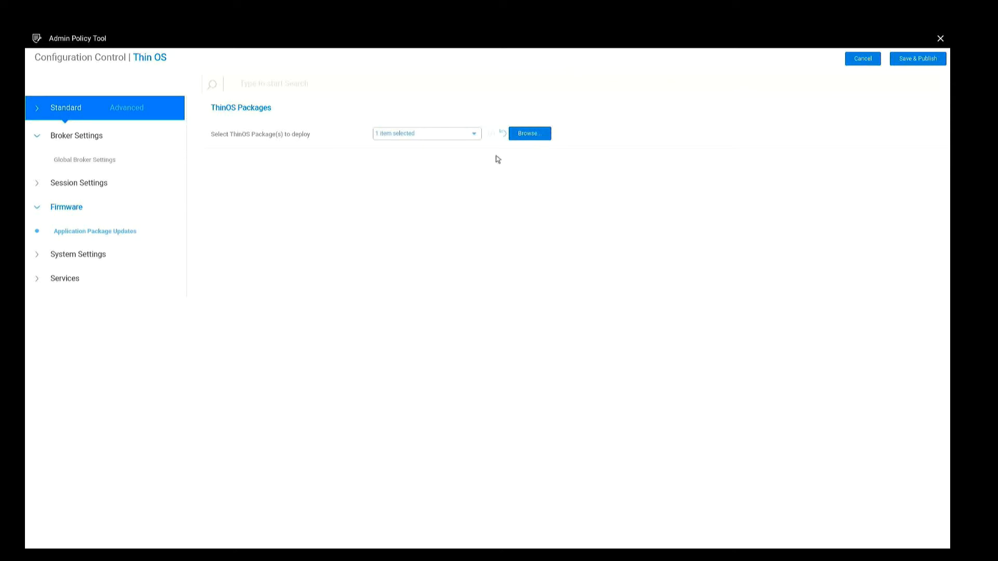
left_click(476, 136)
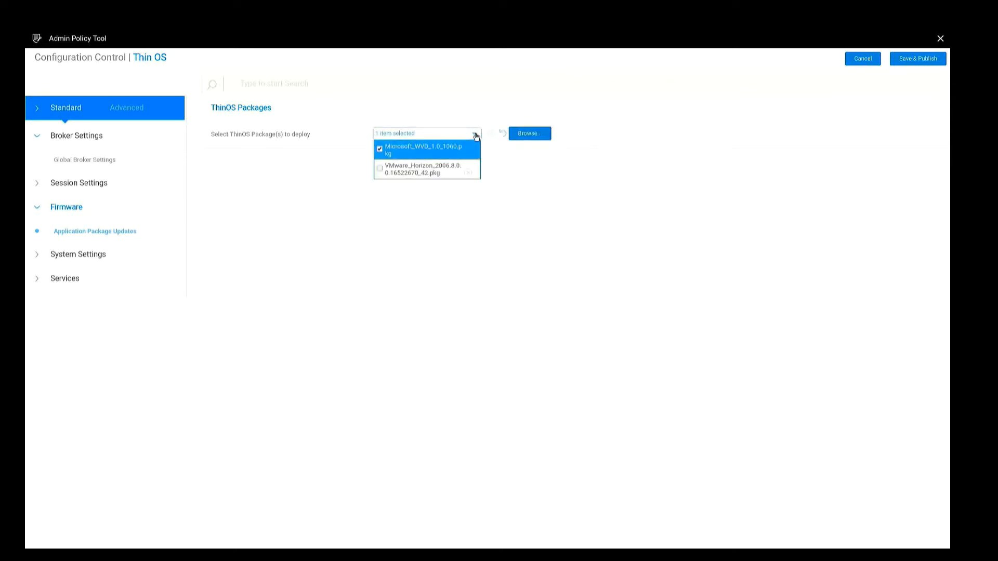
left_click(380, 172)
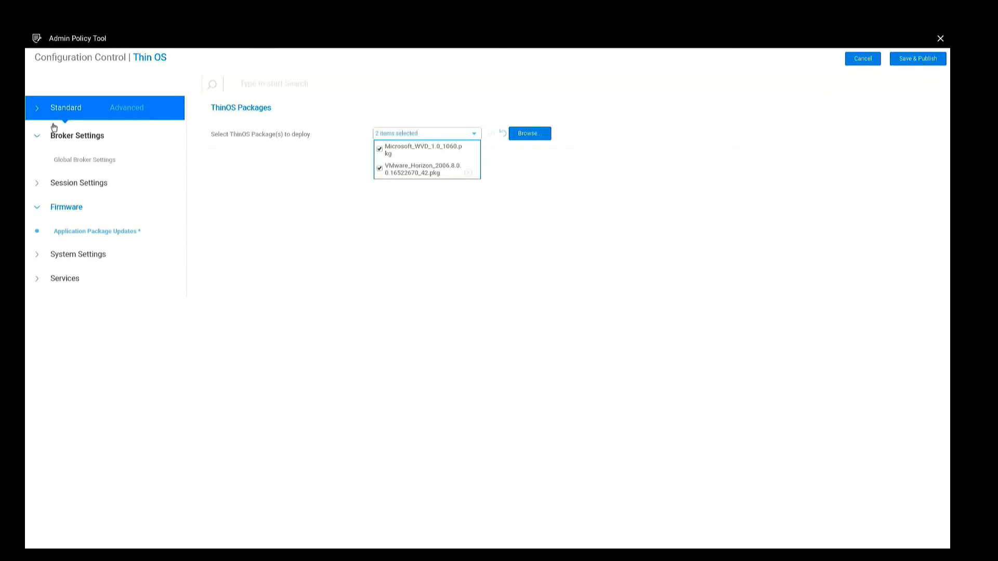
Review VMware Broker Settings under Advanced > Broker Settings, then Save & Publish the configuration
left_click(123, 109)
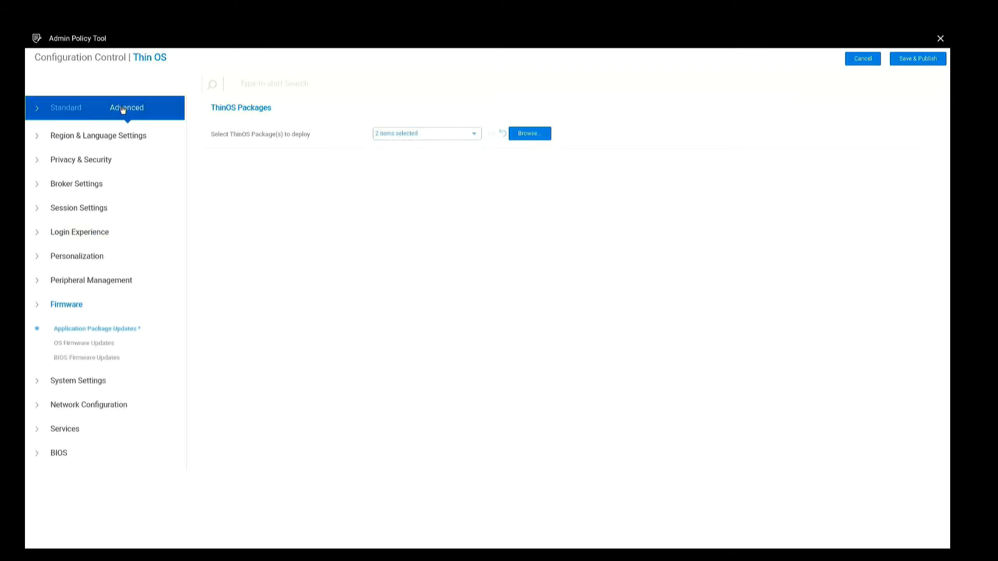
left_click(36, 186)
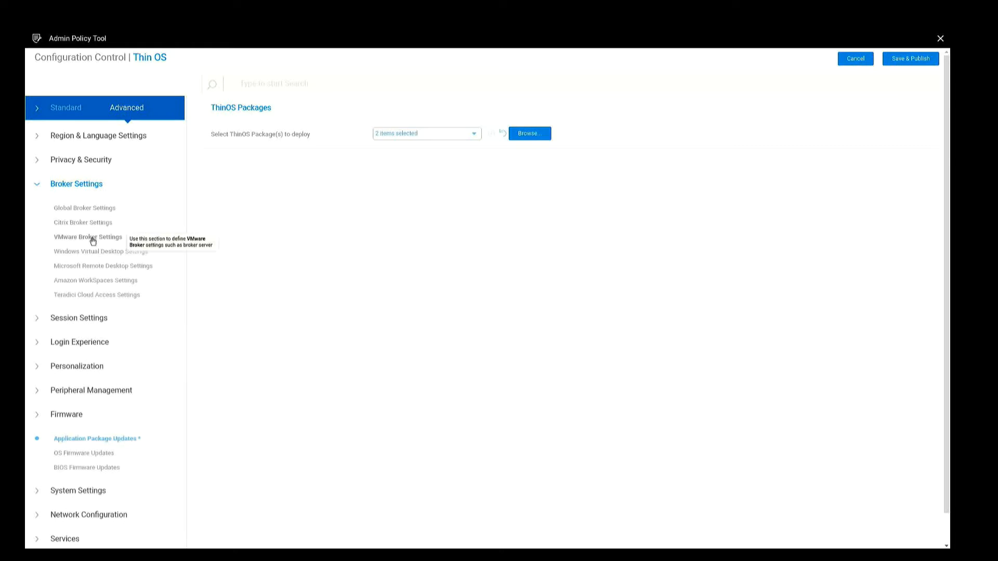
left_click(93, 241)
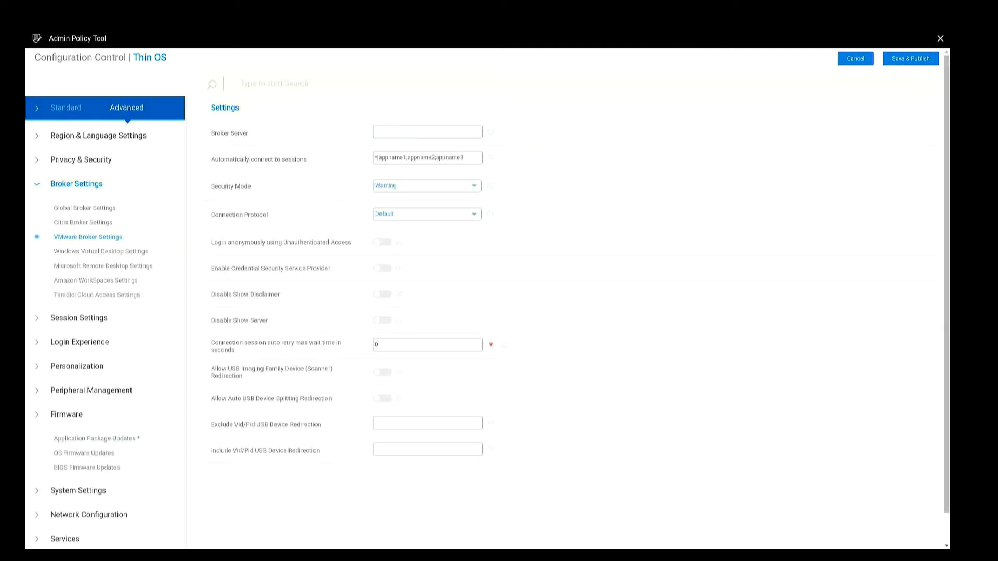
left_click(918, 61)
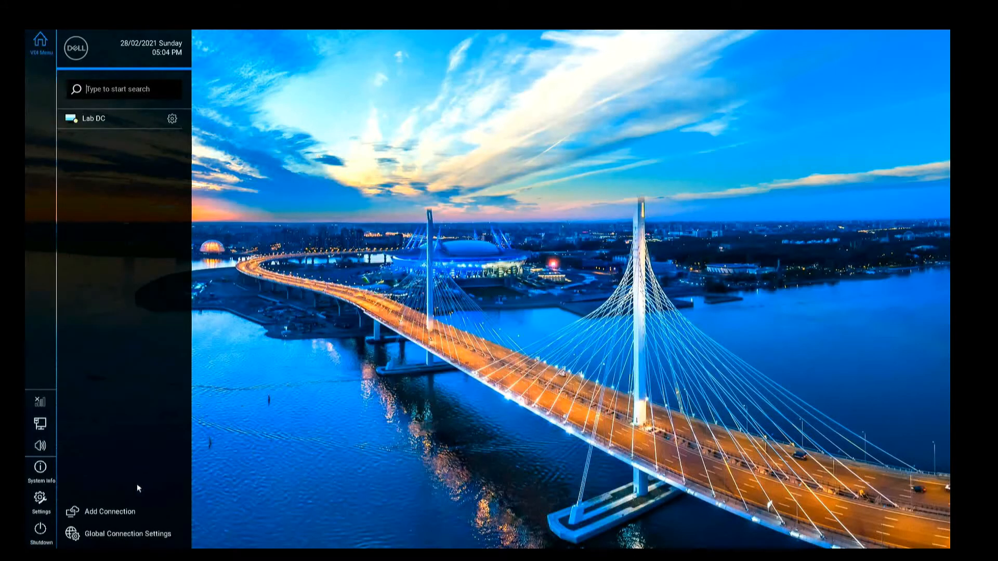
Confirm VMware Horizon and WVD under System Tools > Packages, then open Remote Connections
left_click(39, 500)
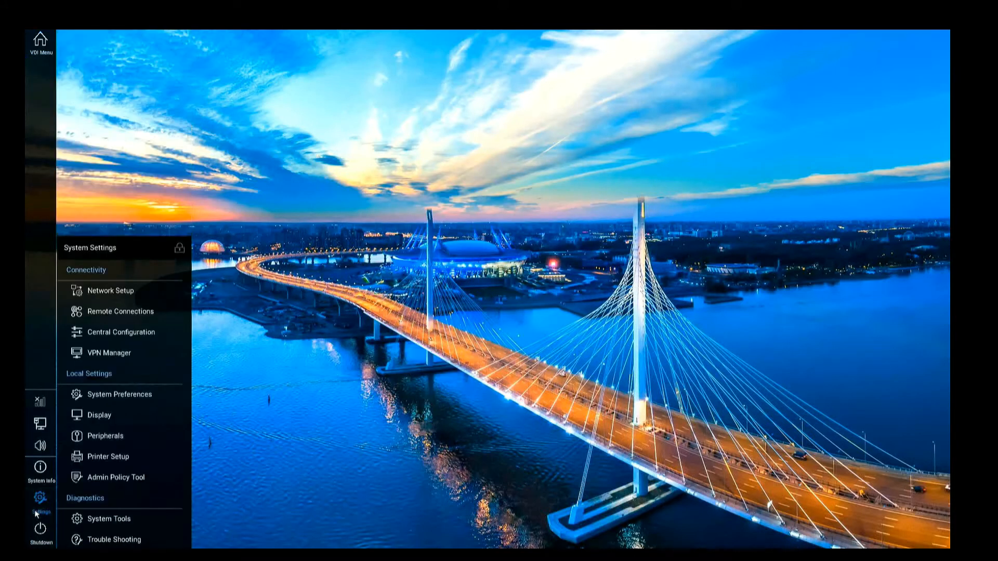
left_click(104, 519)
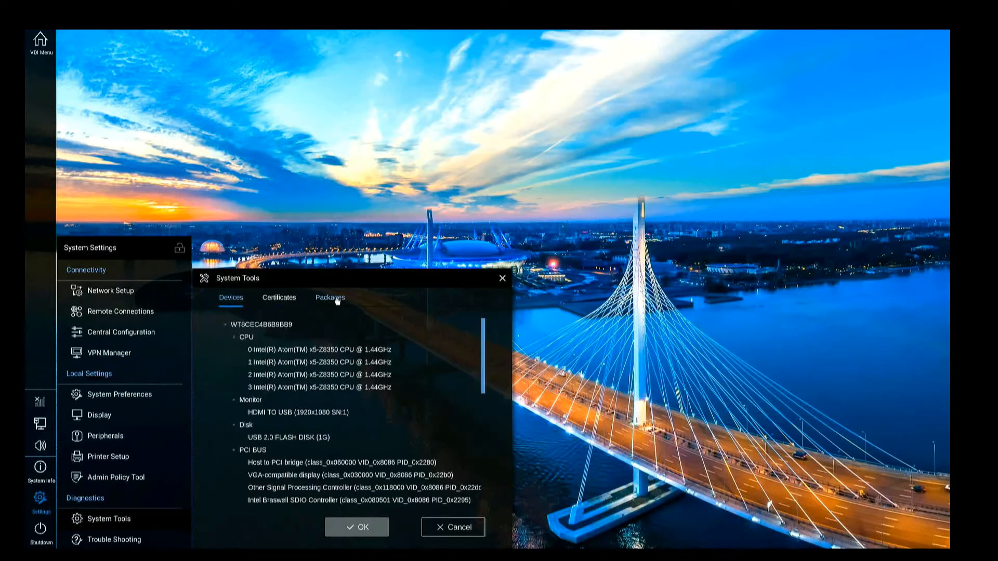
left_click(336, 298)
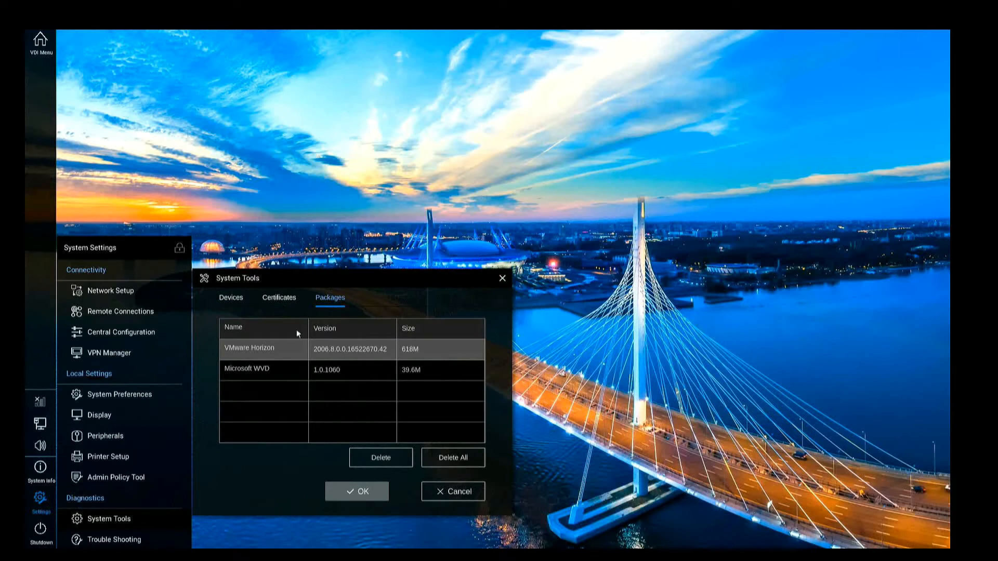
left_click(136, 313)
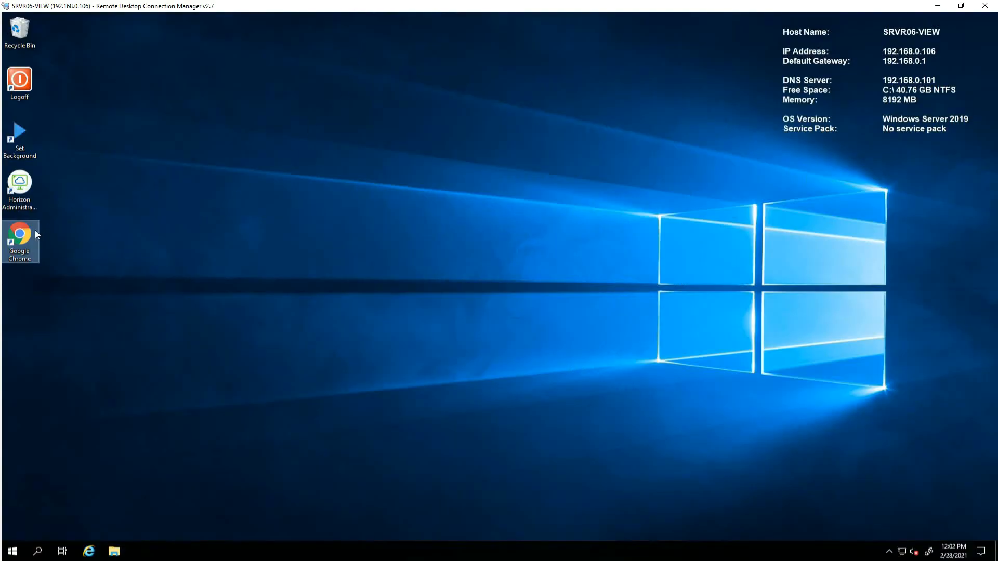
Launch the Horizon Administrator Console from the server desktop and sign in with the admin password
left_click(26, 201)
double_click(26, 201)
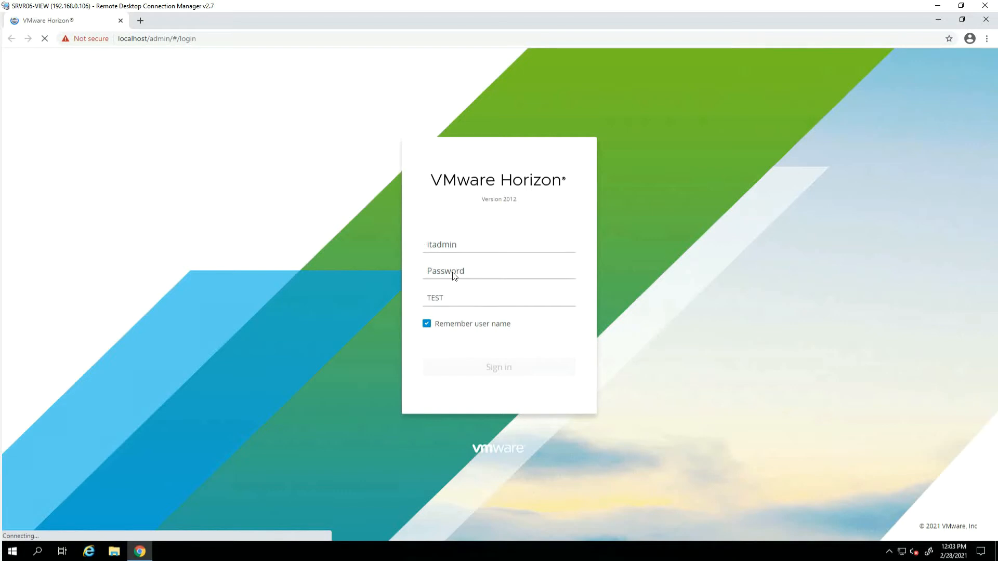
left_click(464, 270)
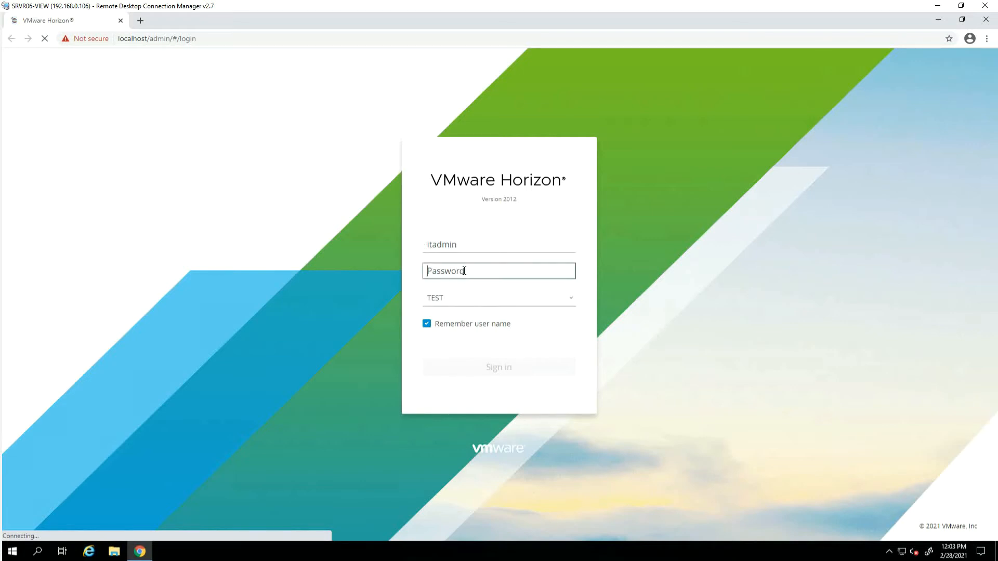
type("••••••••")
key("Return")
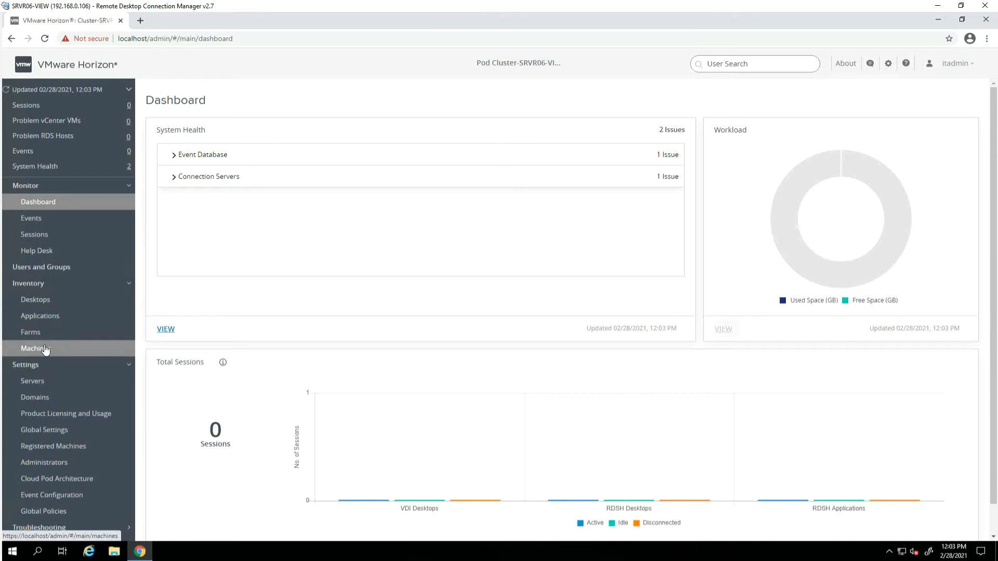
Check the Win10 machine under Inventory > Machines > Others, then select SRVR06-VIEW among Connection Servers
left_click(68, 351)
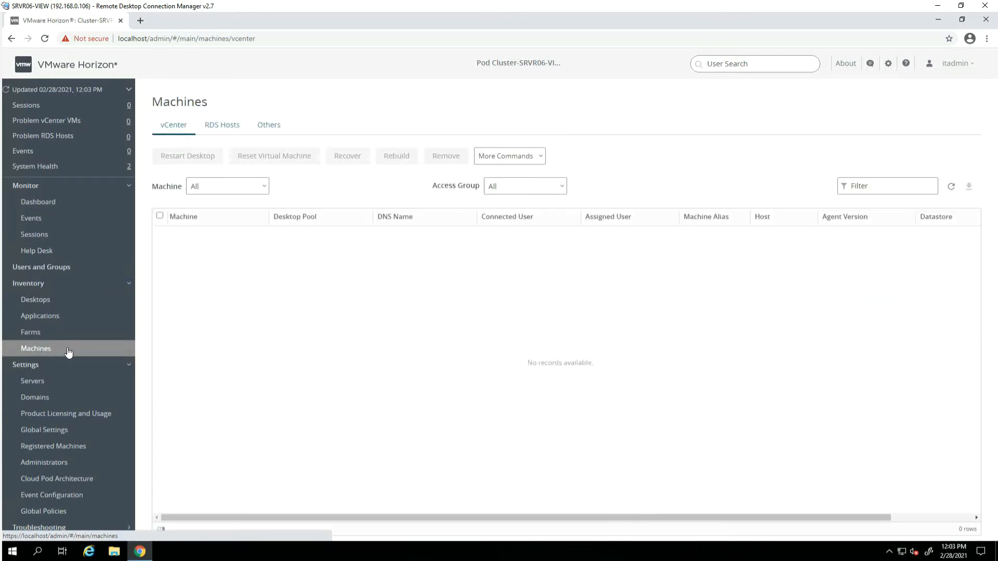
left_click(268, 124)
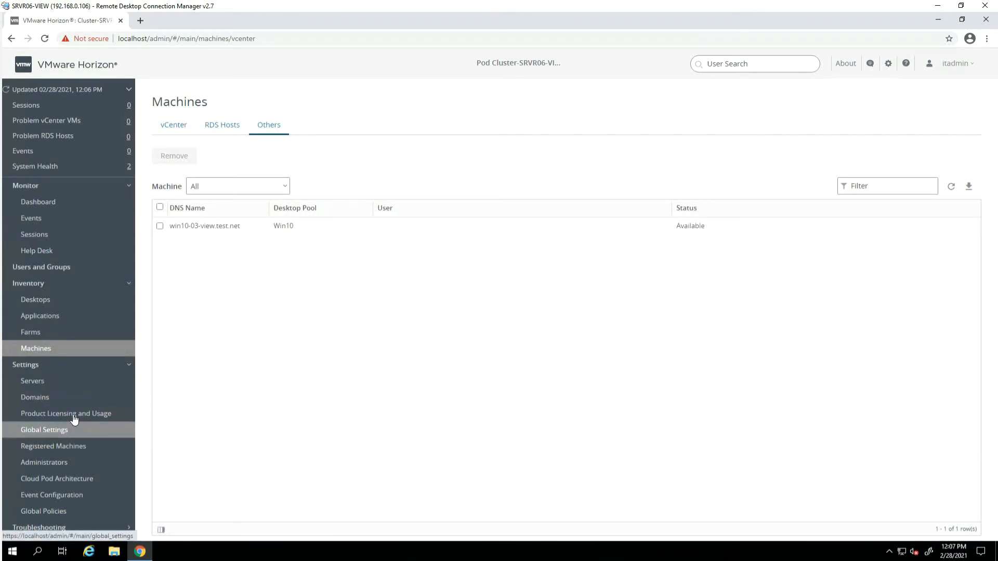
left_click(66, 386)
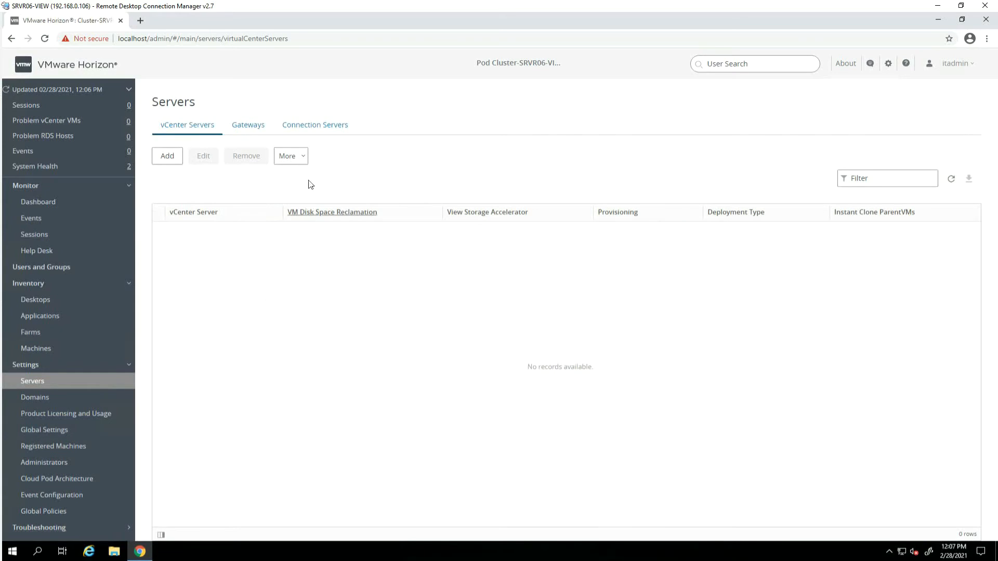
left_click(321, 127)
left_click(165, 227)
left_click(257, 158)
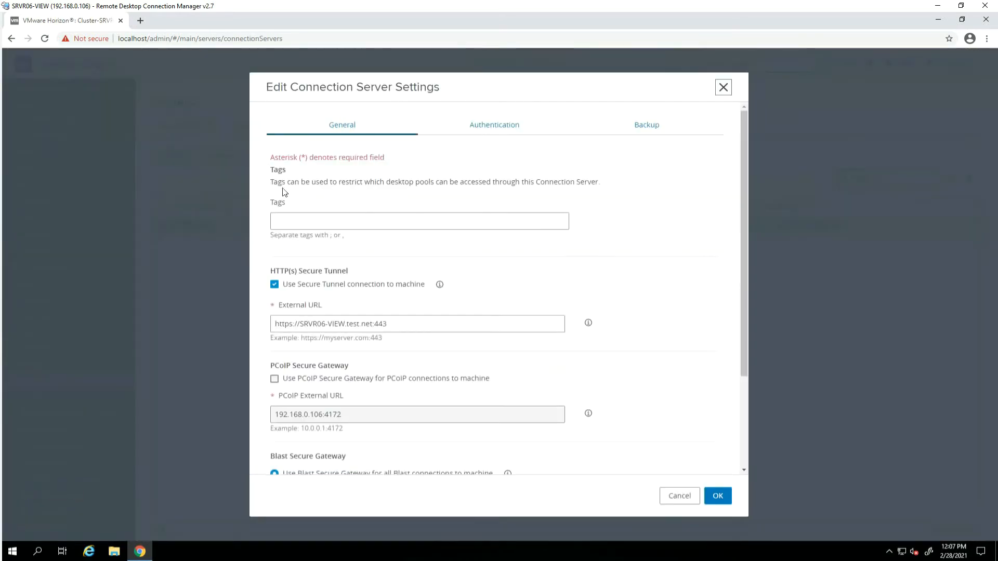
left_click_drag(407, 324, 276, 322)
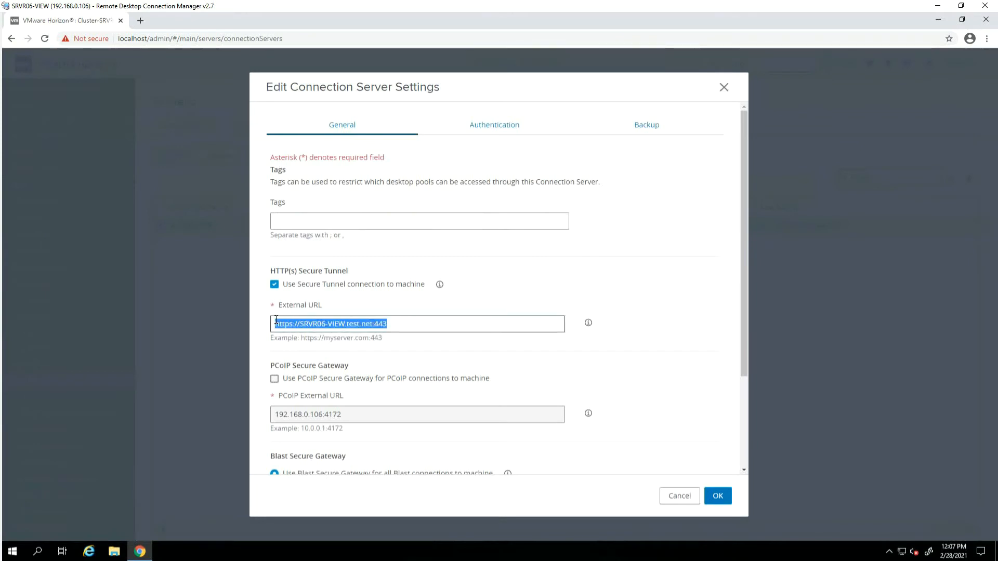
right_click(317, 323)
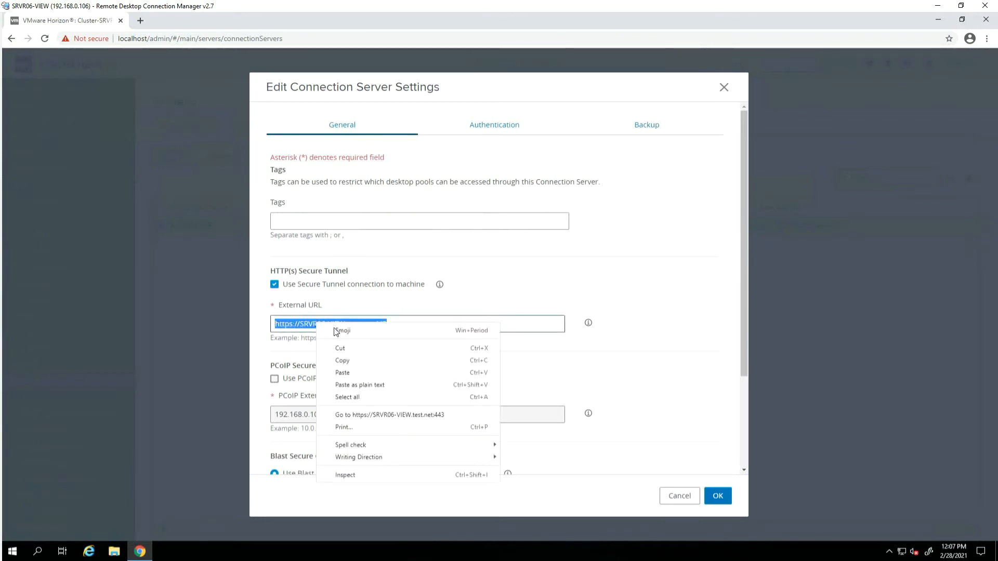
left_click(357, 361)
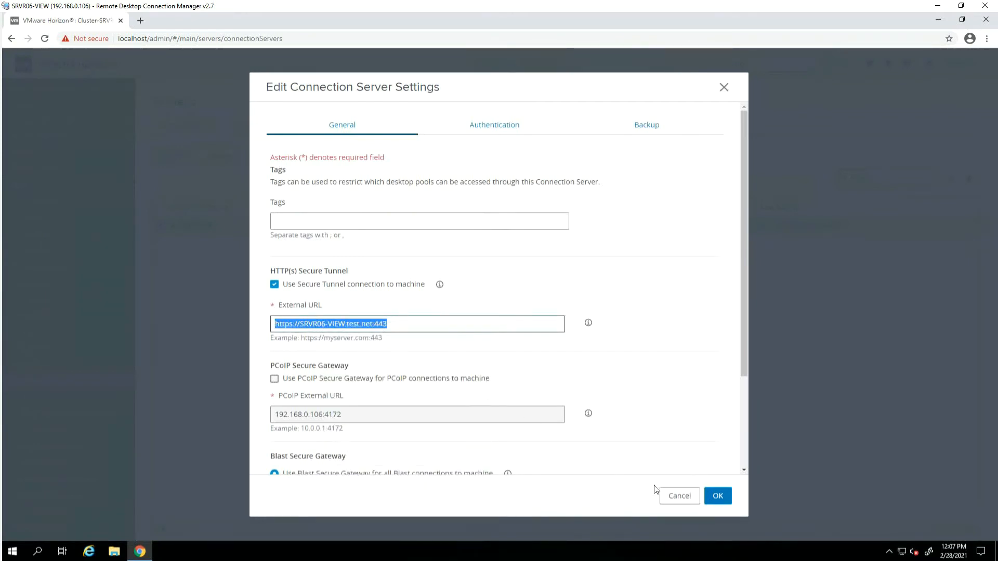
left_click(676, 497)
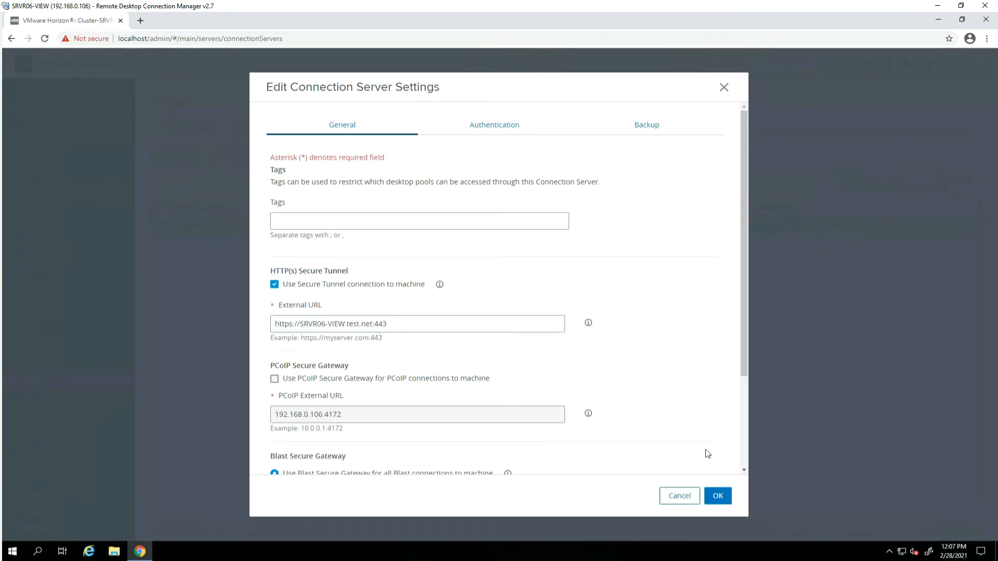
left_click(672, 497)
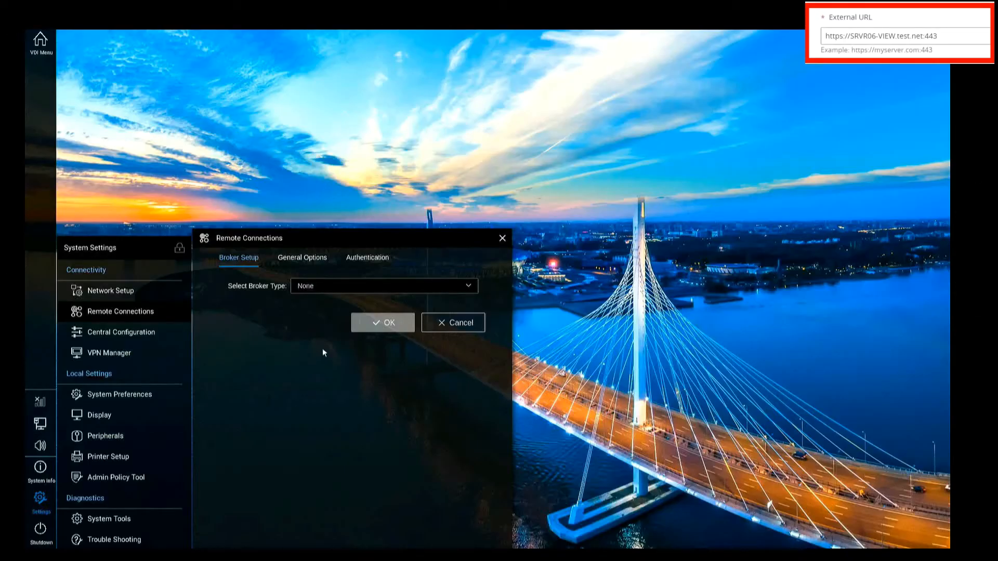
left_click(318, 286)
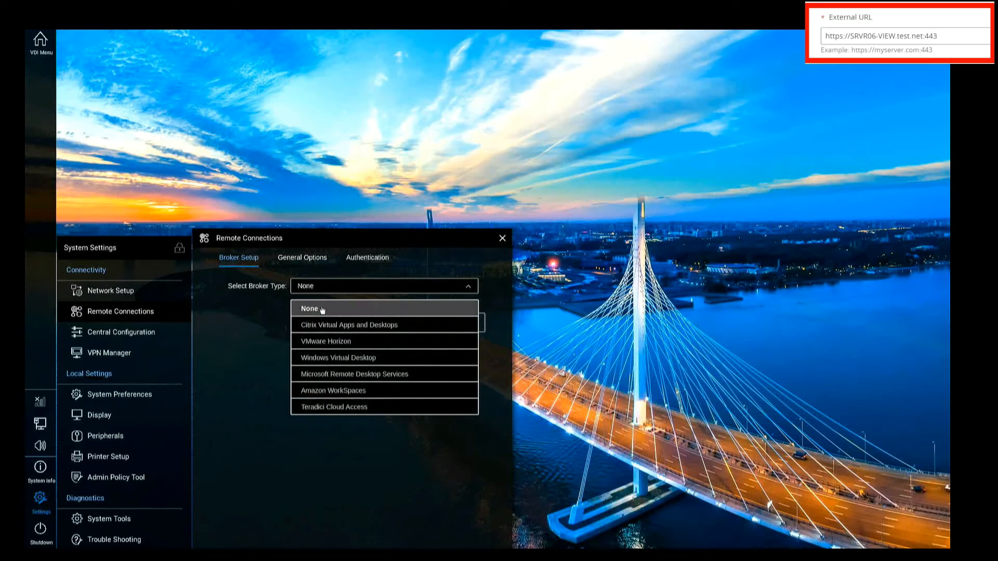
left_click(335, 342)
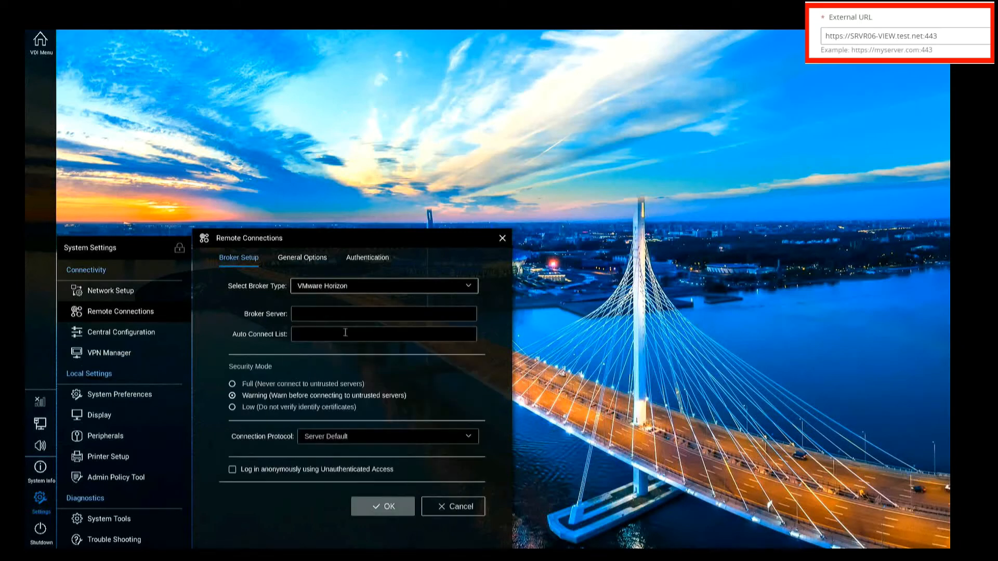
left_click(326, 315)
type("https://srvr06-view.test.net")
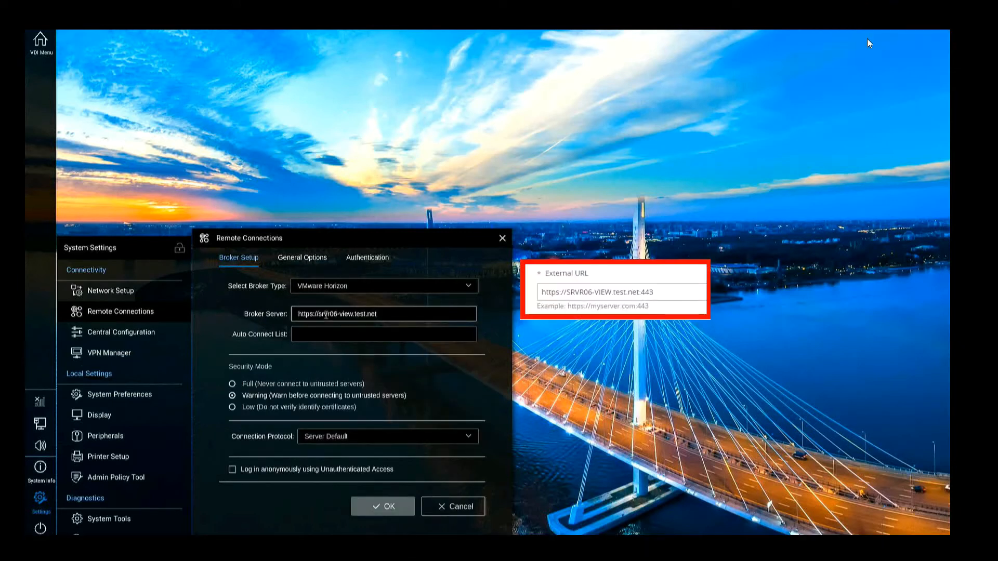
left_click(295, 407)
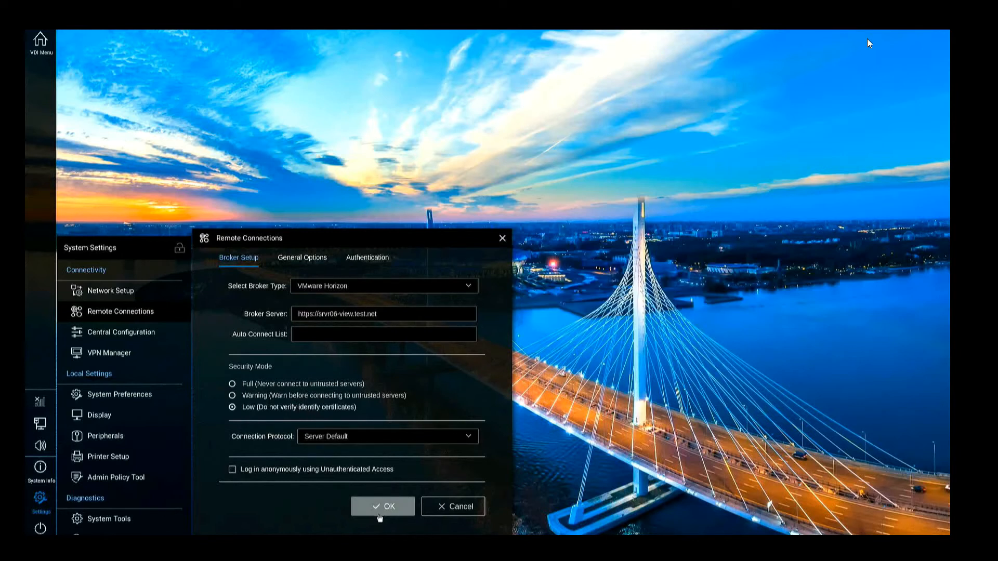
left_click(380, 510)
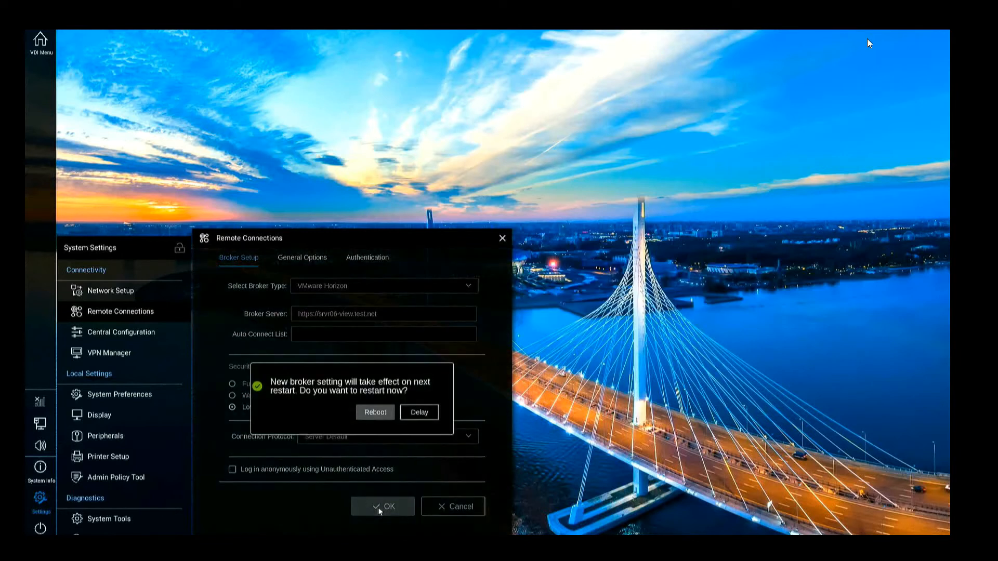
left_click(391, 410)
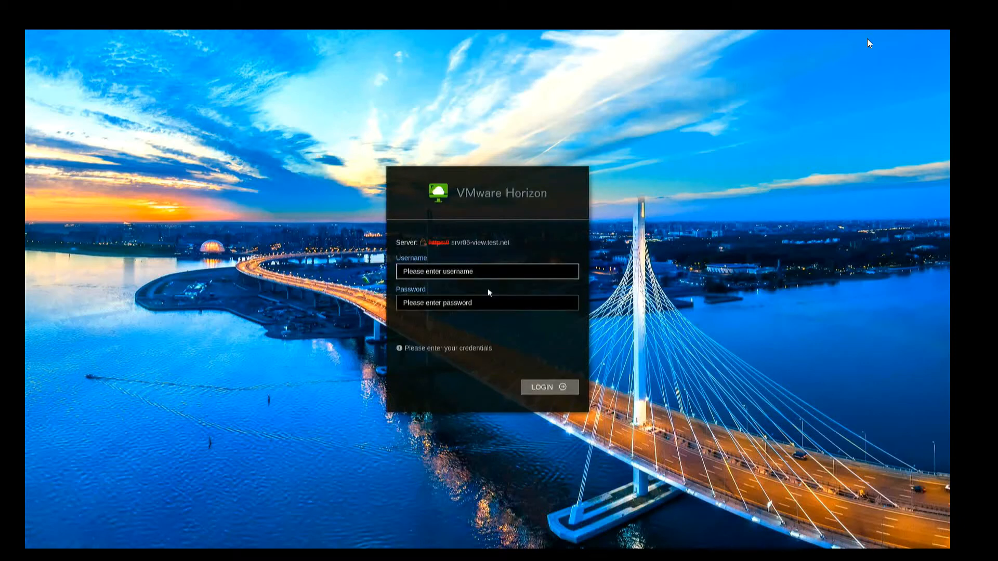
Log in to VMware Horizon with the account username and password to launch the Win10 desktop
type("user1")
key("Tab")
type("p")
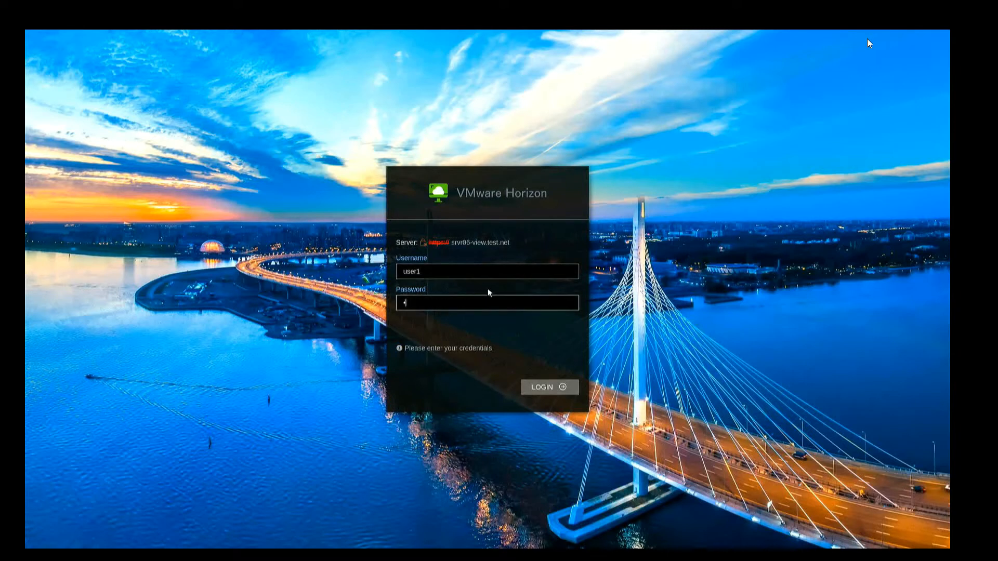
key("Return")
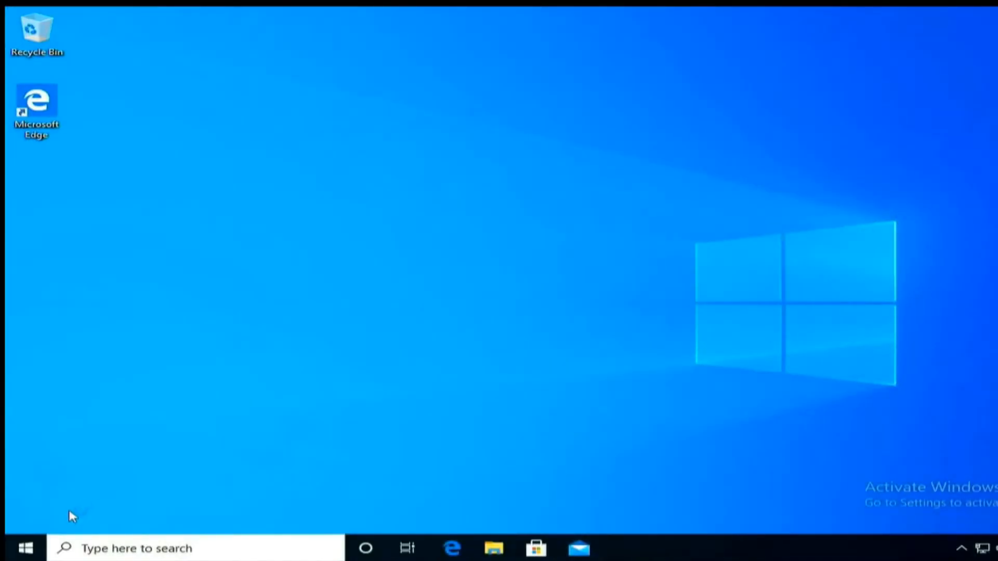
Sign out of the Windows 10 desktop session from the Start menu's account options
left_click(36, 551)
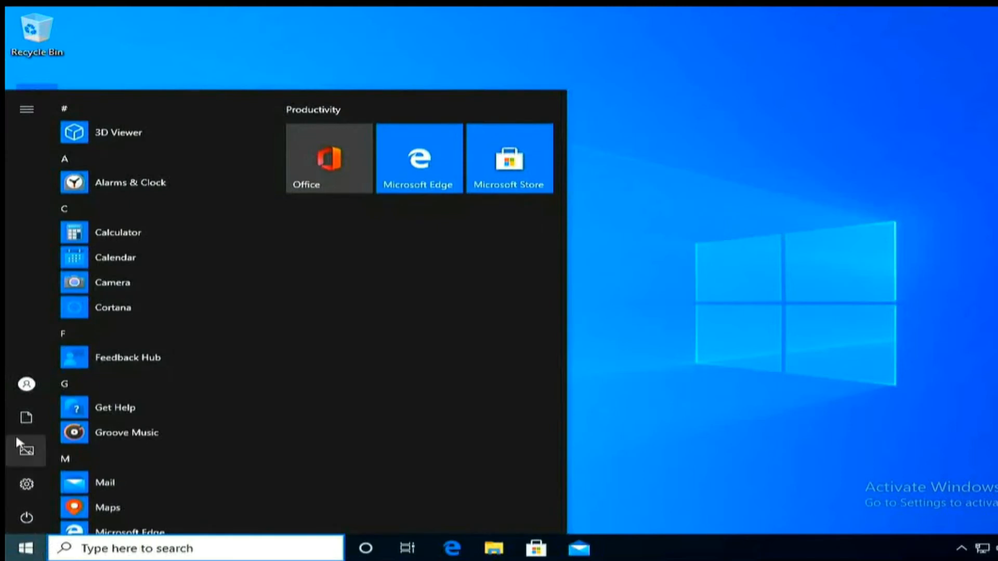
mouse_move(17, 394)
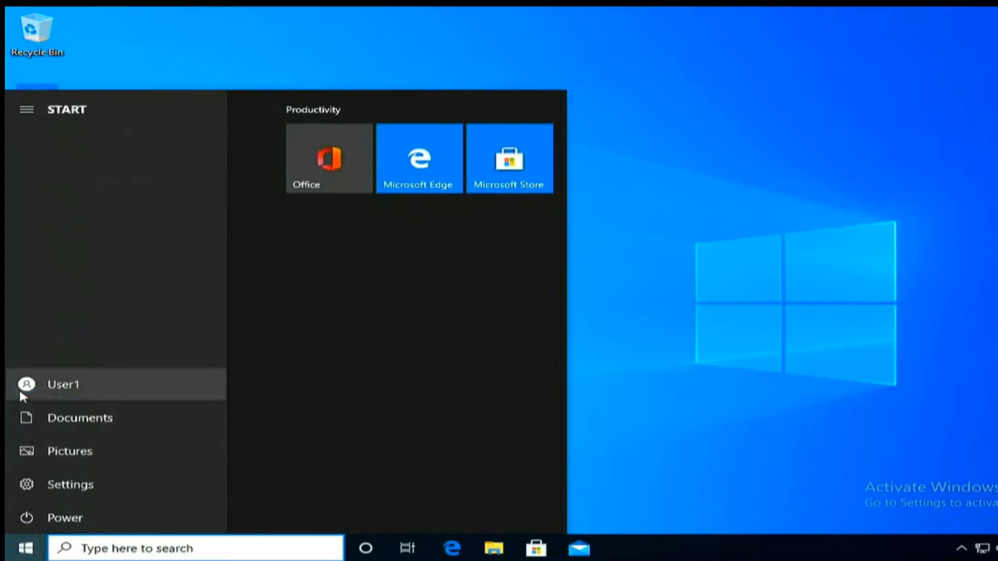
left_click(20, 391)
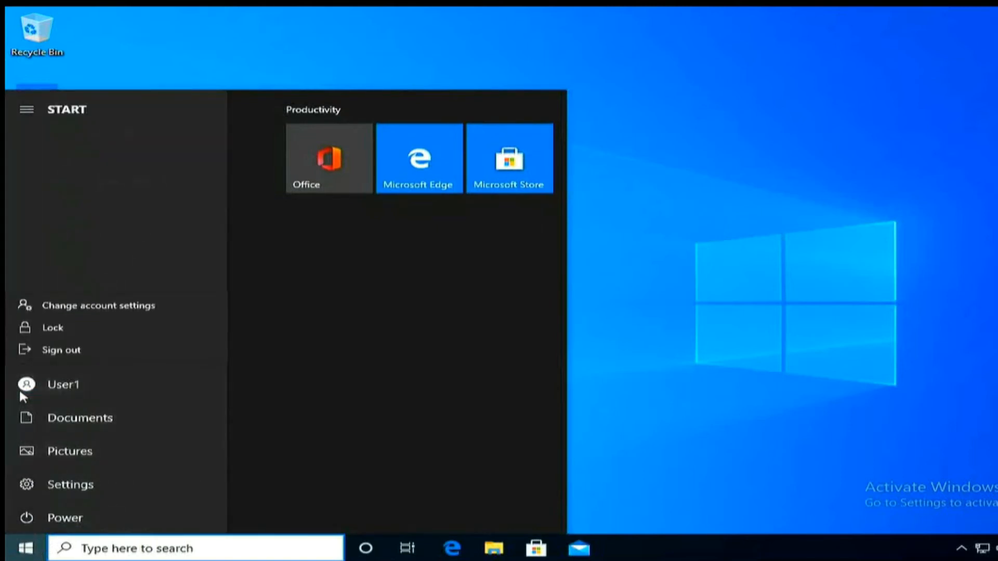
left_click(52, 356)
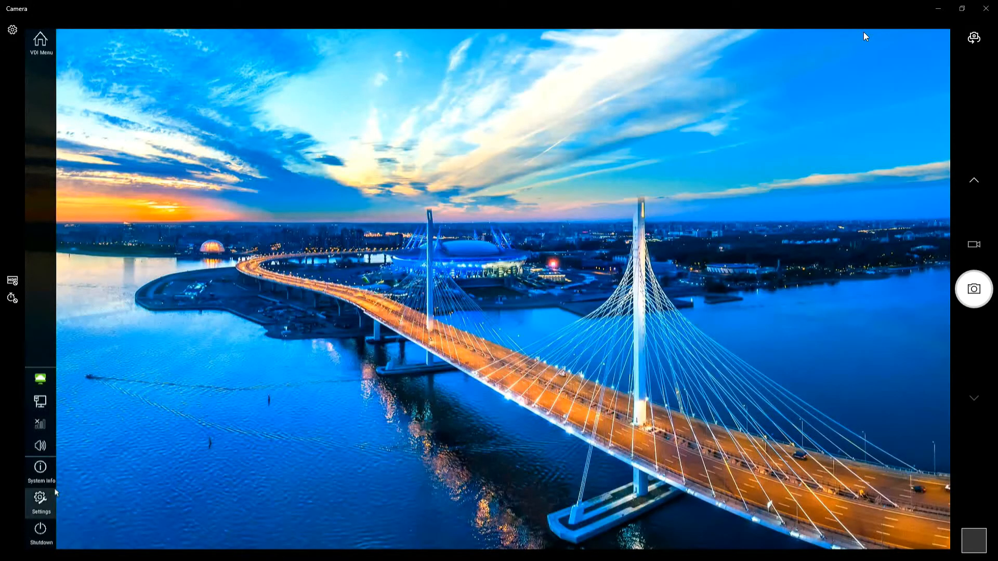
Sign off from the Horizon account via Shutdown, then advance to the Demo 4 slide
left_click(40, 499)
left_click(37, 530)
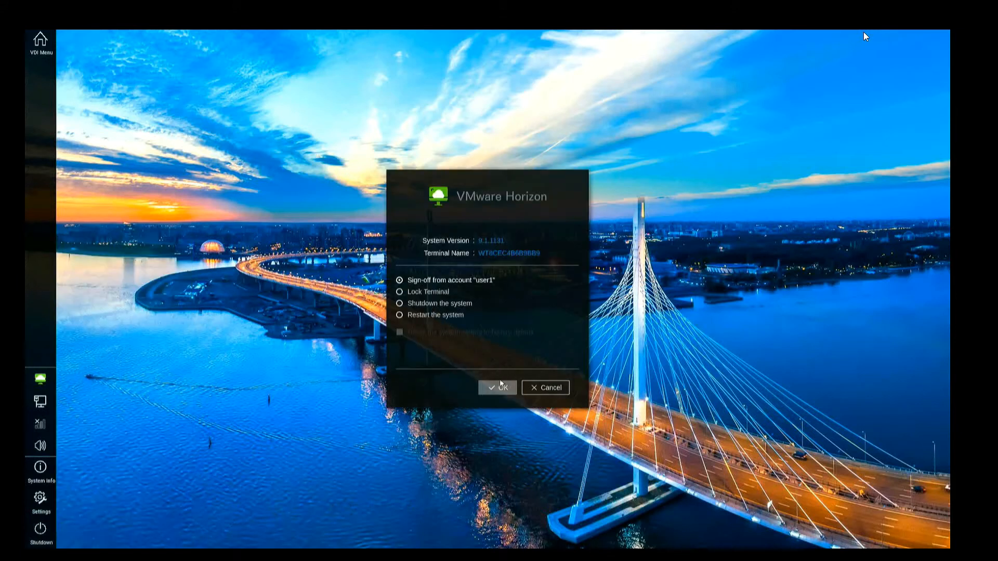
left_click(499, 388)
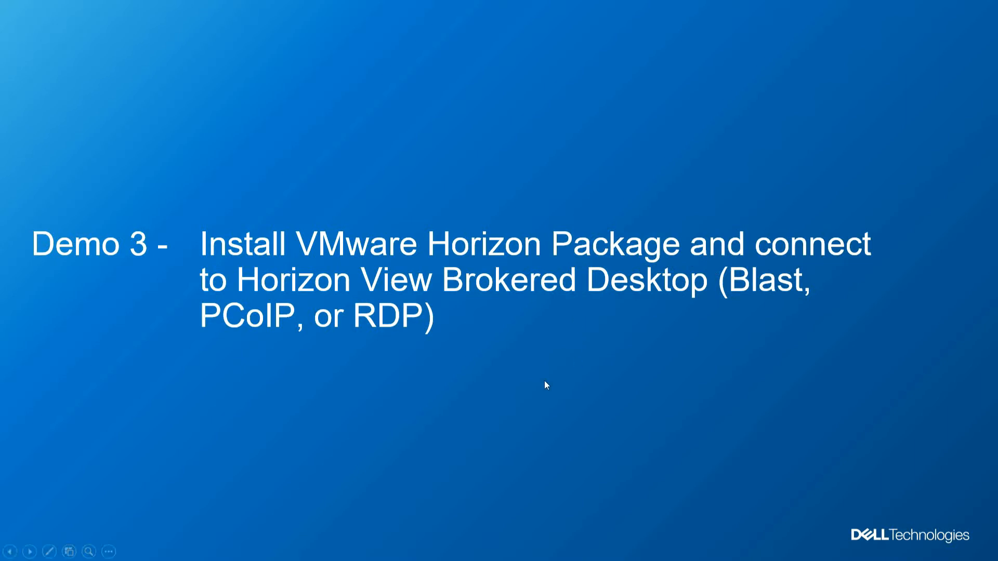
key("Right")
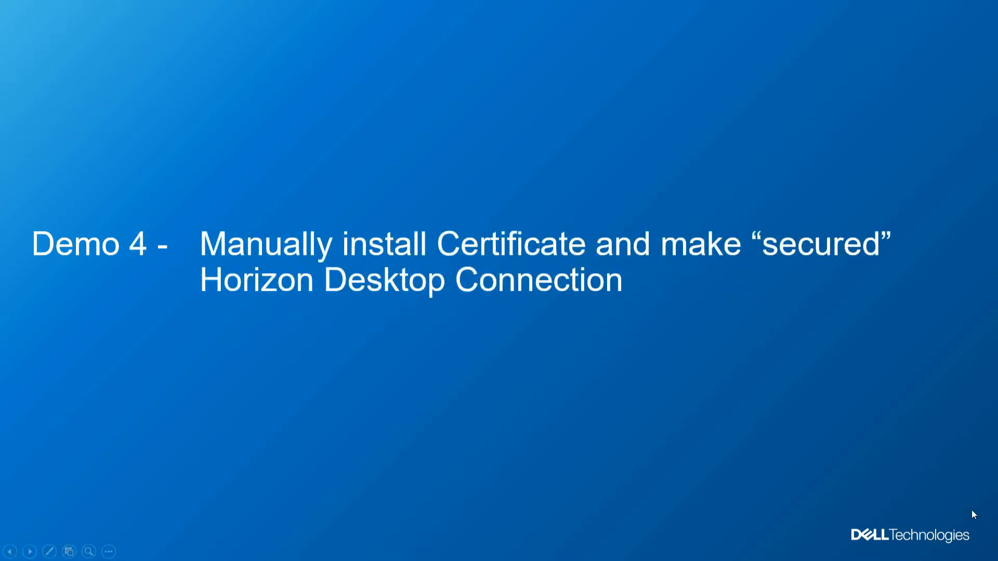
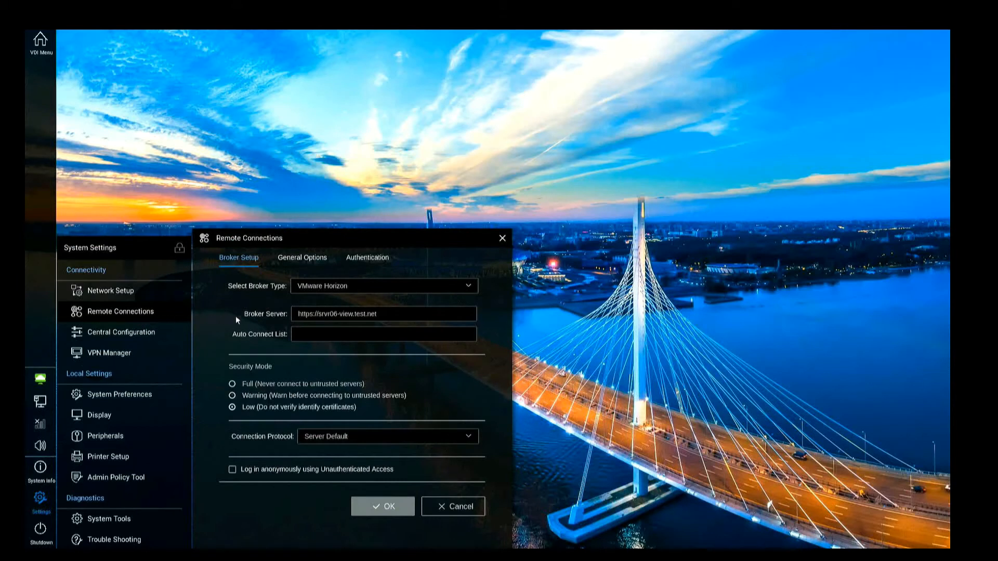
Set the Horizon broker Security Mode to Full and save the remote connection settings
left_click(280, 385)
left_click(381, 507)
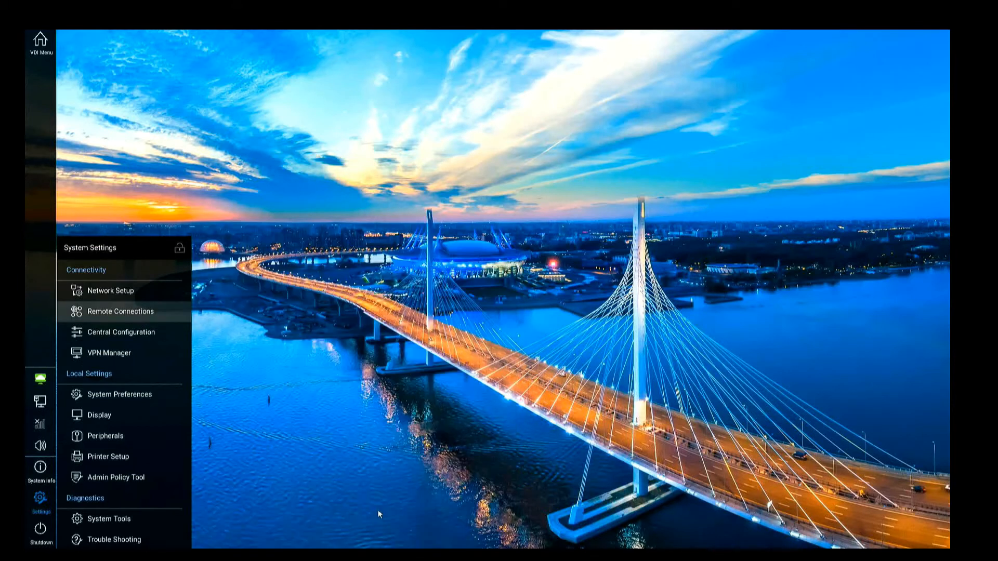
left_click(35, 536)
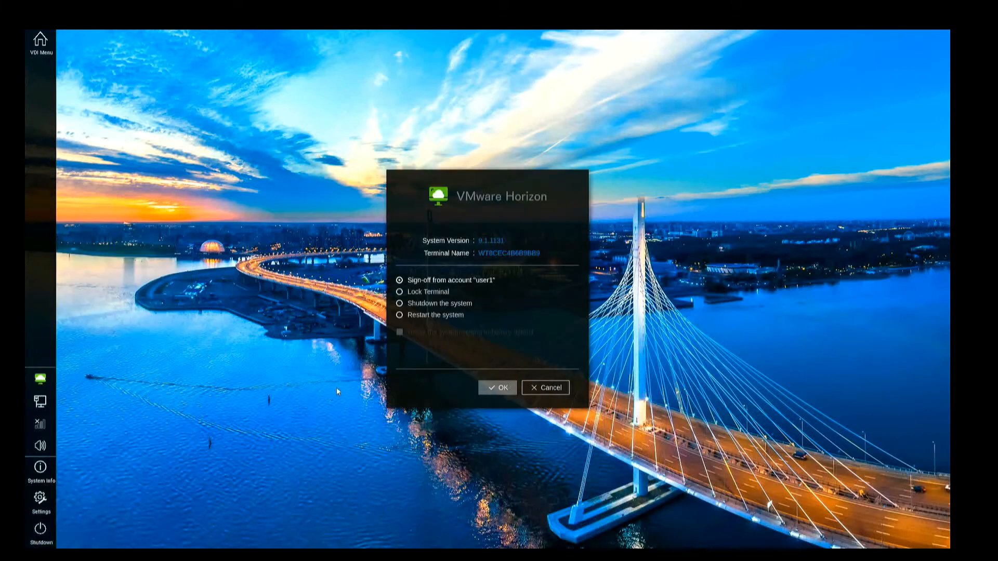
Choose 'Restart the system' and confirm to reboot the thin client
left_click(421, 316)
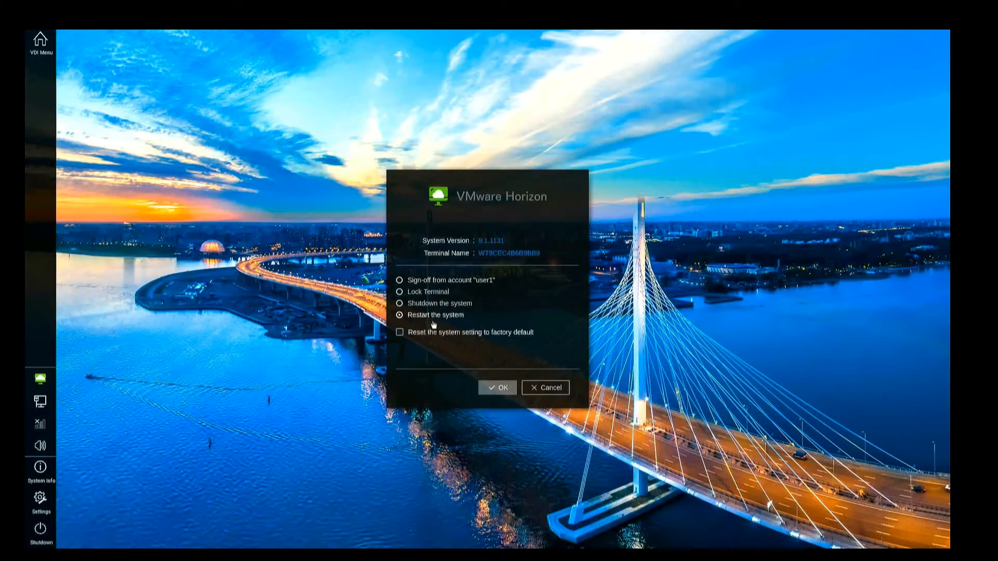
left_click(503, 390)
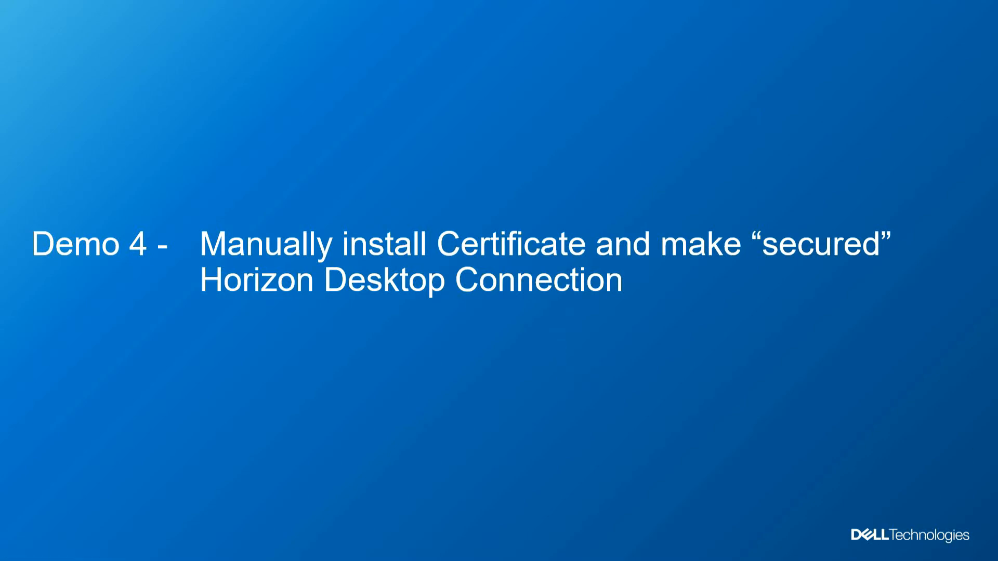
Advance the presentation to the Demo 5 slide on creating a WMS policy group
key("Right")
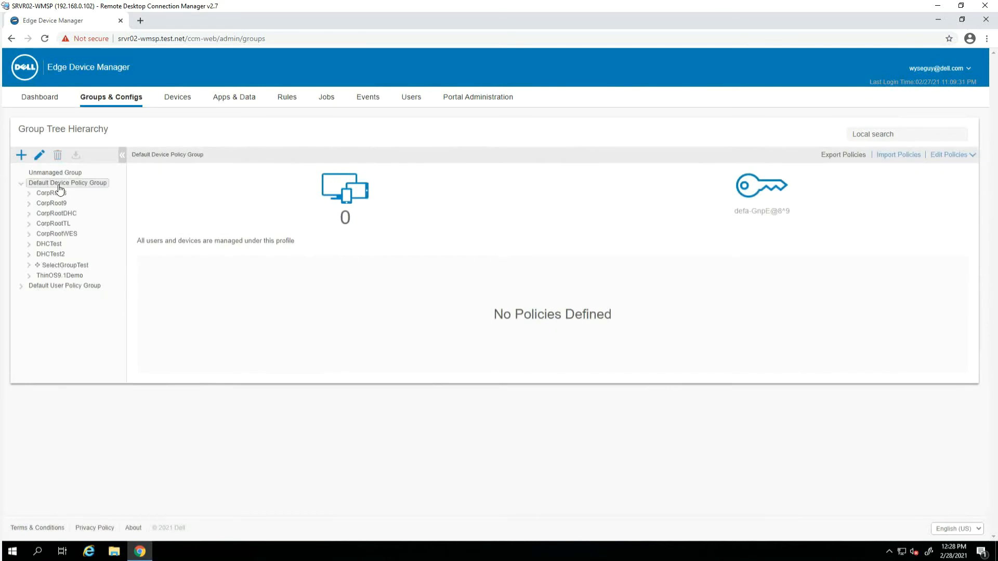
Add and save a ViewDemo group with description ViewDemo and its group token enabled
left_click(21, 155)
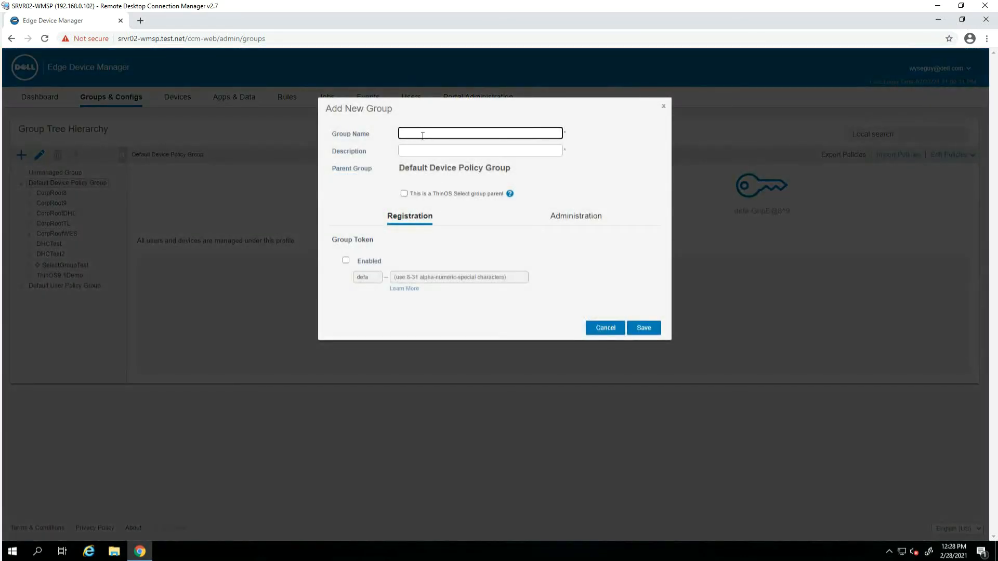
type("ViewDemo")
left_click_drag(433, 133, 397, 143)
key("ctrl+c")
left_click(436, 152)
key("ctrl+v")
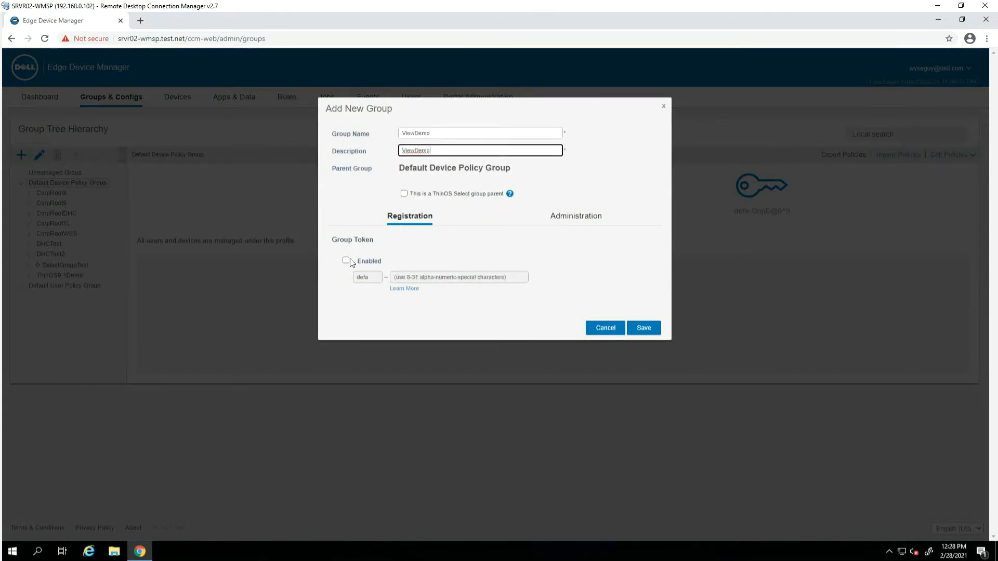
left_click(346, 260)
left_click(453, 282)
key("ctrl+v")
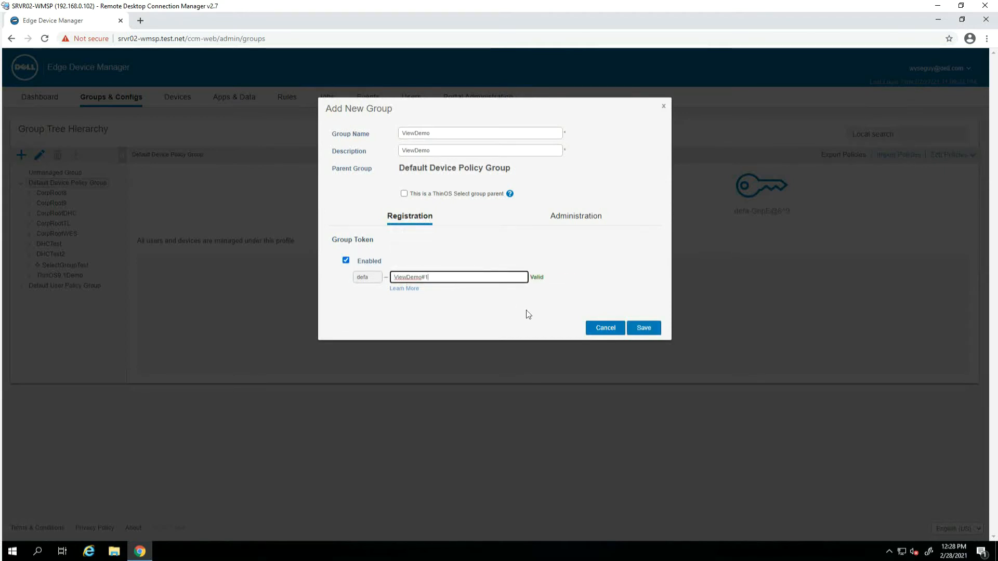
left_click(649, 329)
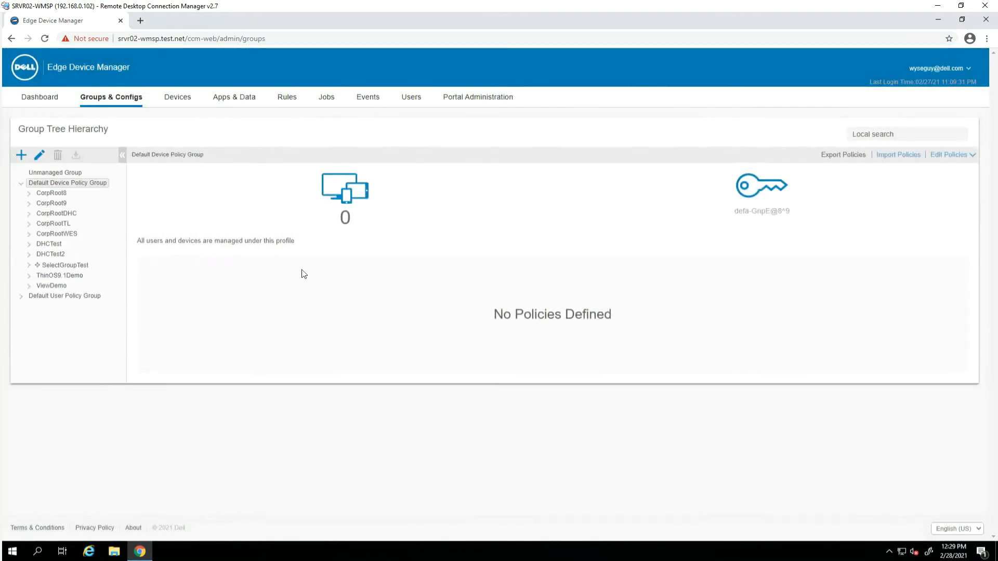
Open the ViewDemo group's ThinOS 9.x policy editor in Advanced mode
left_click(52, 286)
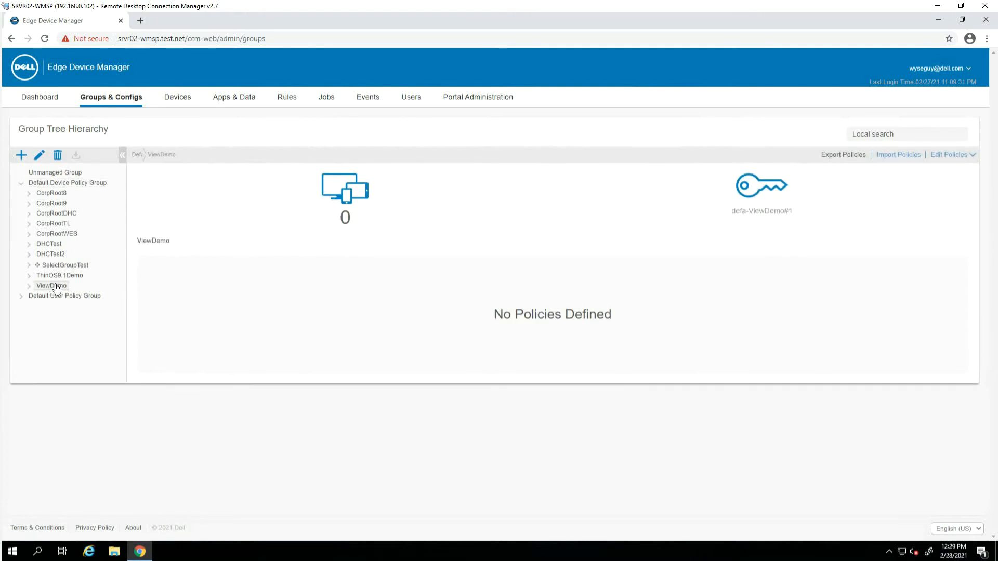
left_click(943, 160)
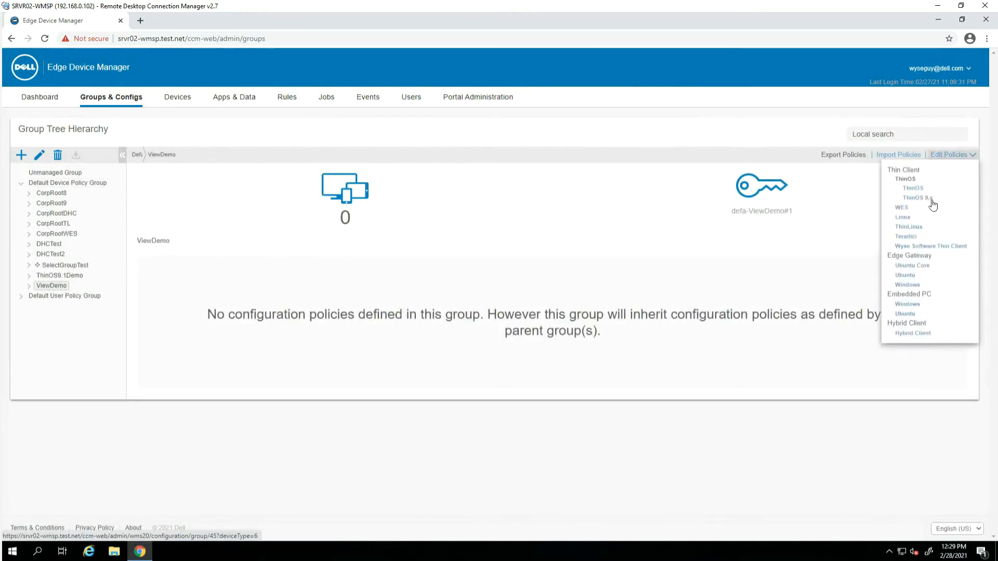
left_click(929, 201)
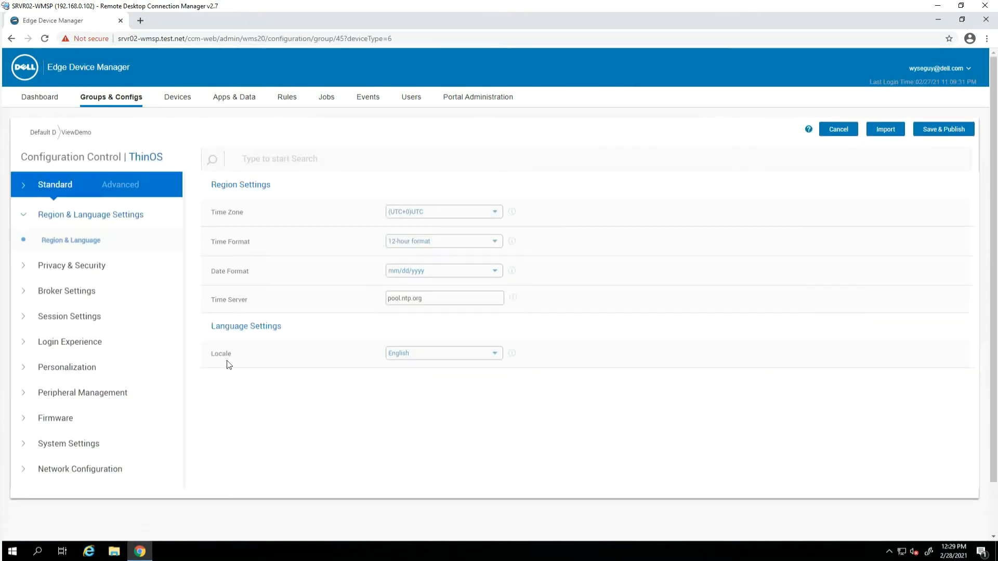
left_click(127, 186)
Under Services > VNC Service, enable the VNC Daemon and enter a VNC password
left_click(67, 495)
scroll(112, 527, "down", 1)
scroll(112, 528, "down", 1)
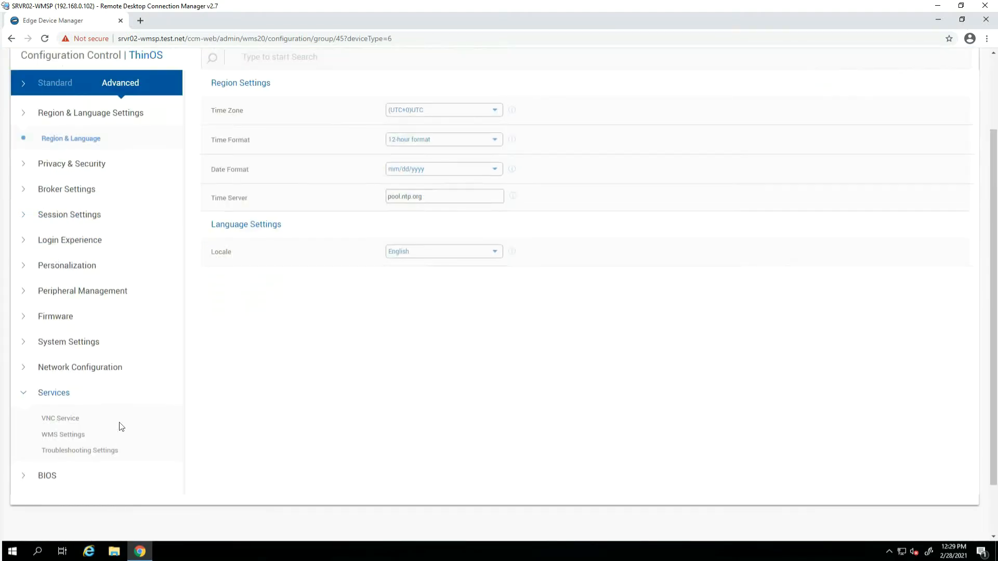
left_click(76, 425)
left_click(398, 212)
left_click(414, 239)
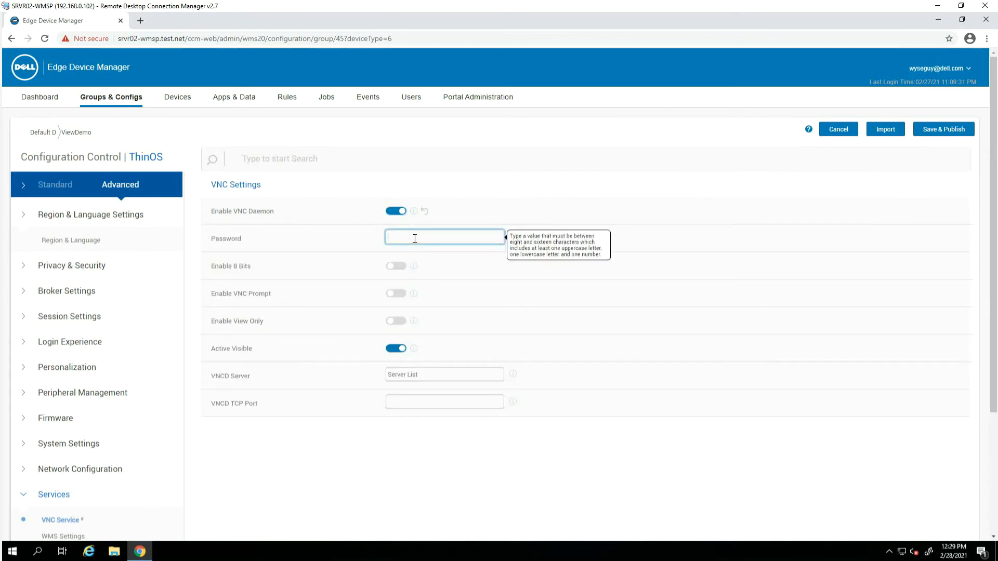
type("Pass12")
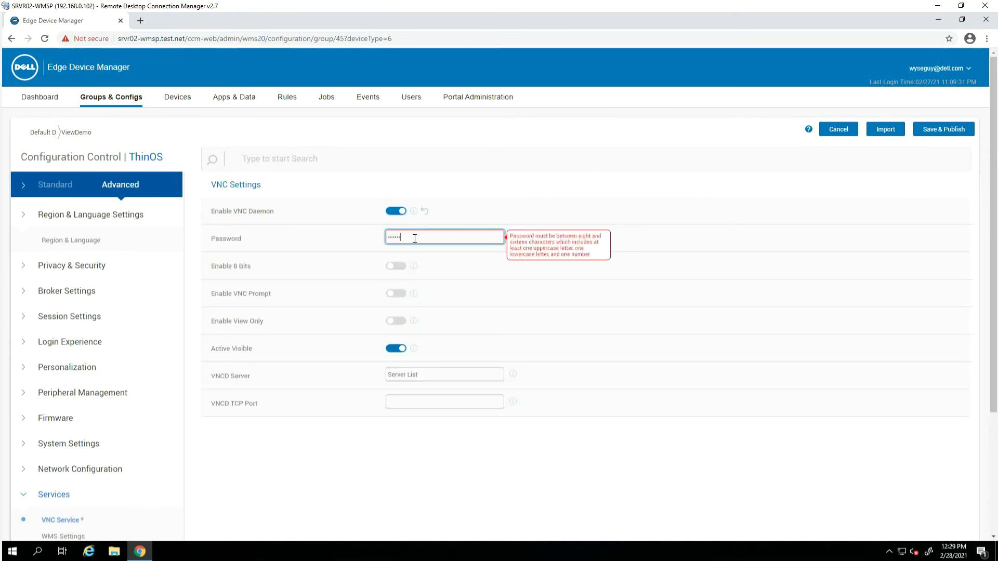
type("34")
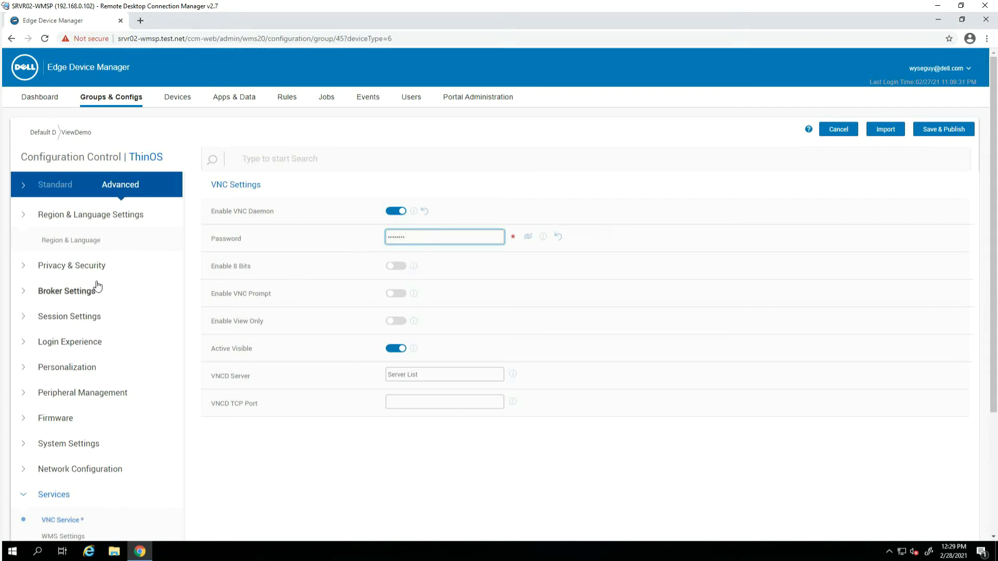
left_click(25, 266)
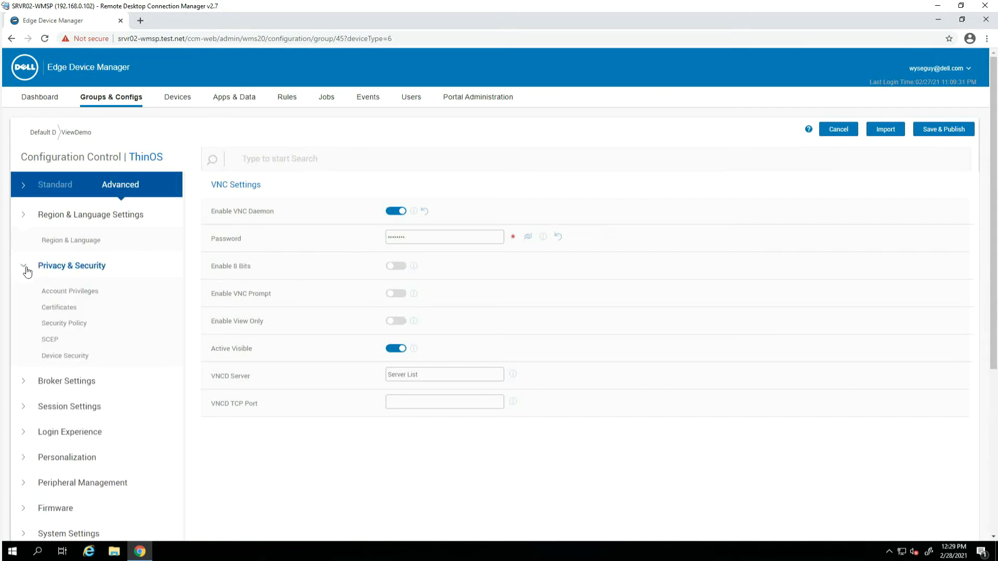
Turn on Auto Install Certificates and select SRVR06-VIEW.TEST.NET.cer as the certificate
left_click(65, 310)
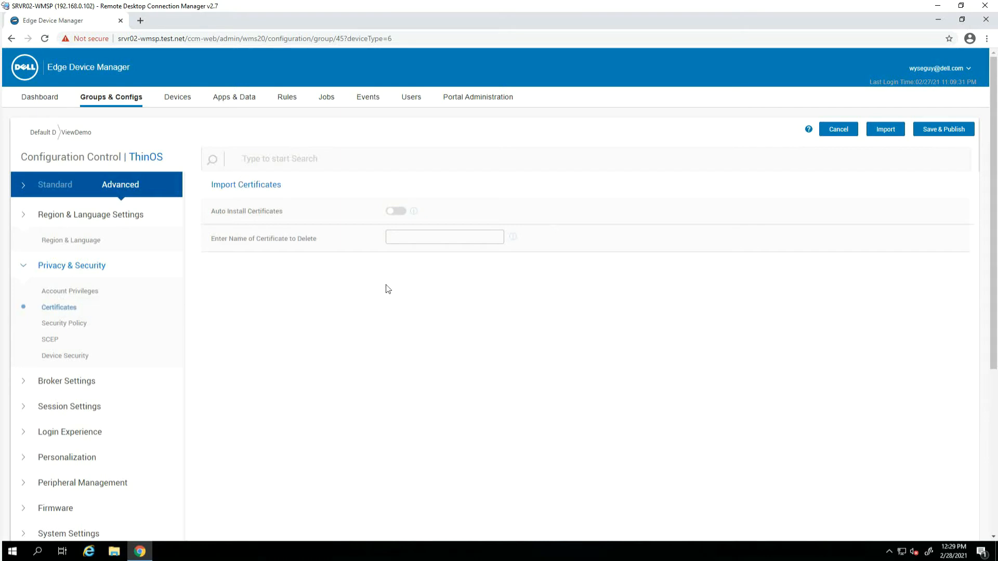
left_click(401, 212)
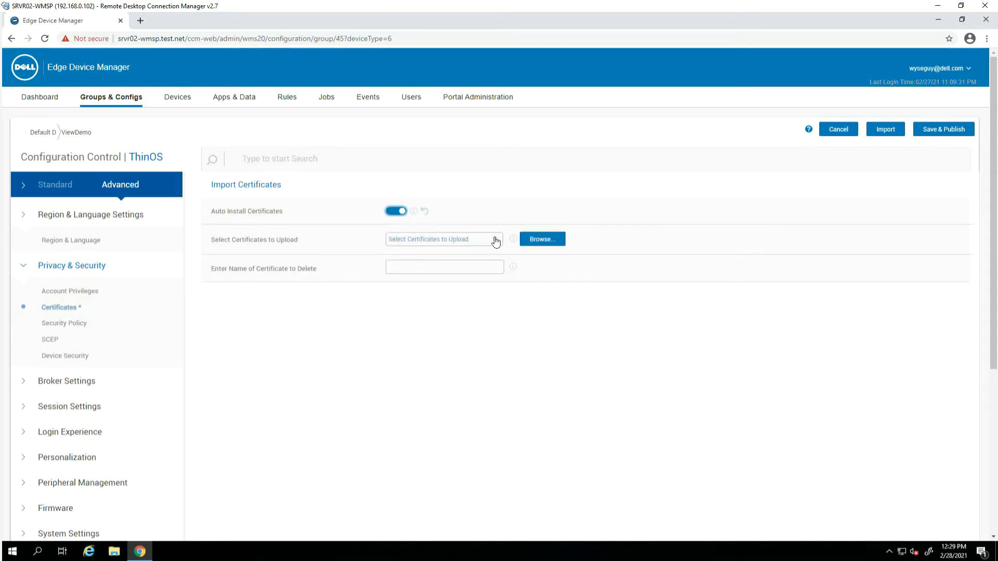
left_click(540, 240)
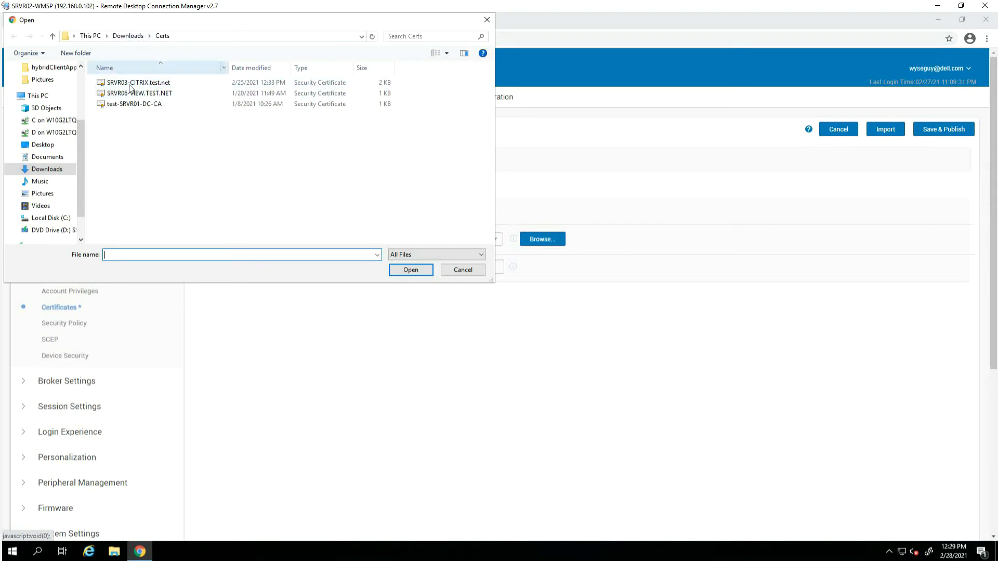
left_click(133, 95)
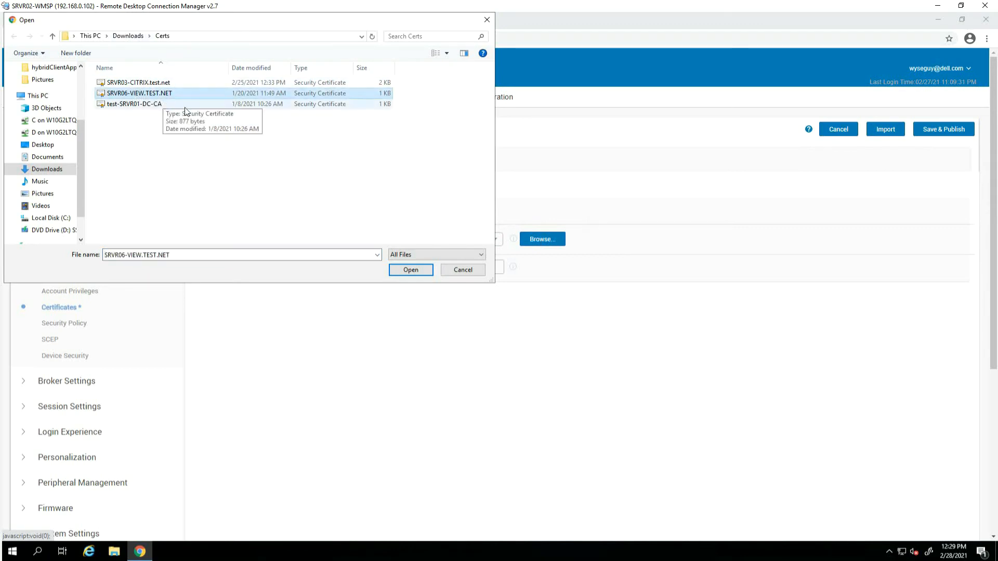
left_click(458, 271)
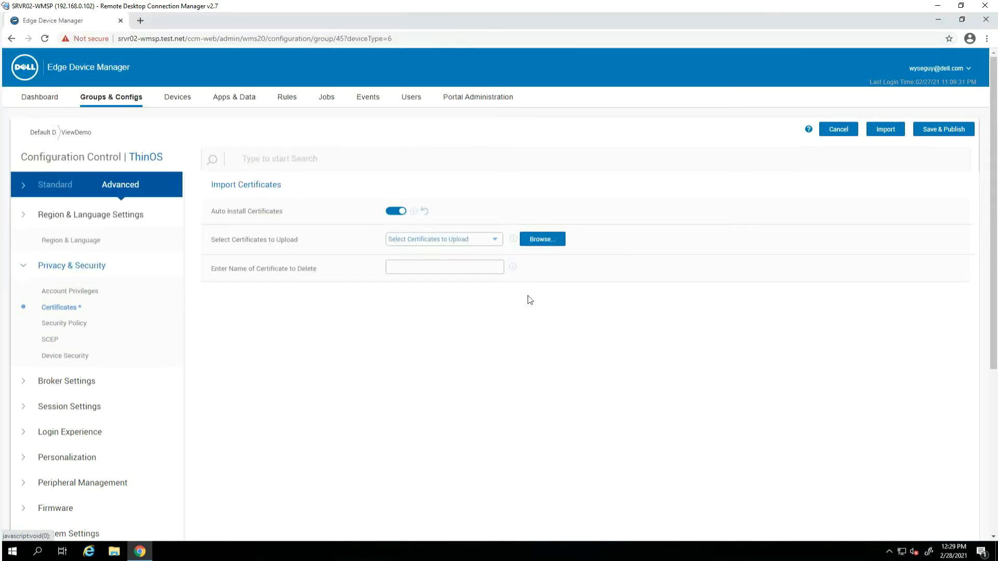
left_click(500, 245)
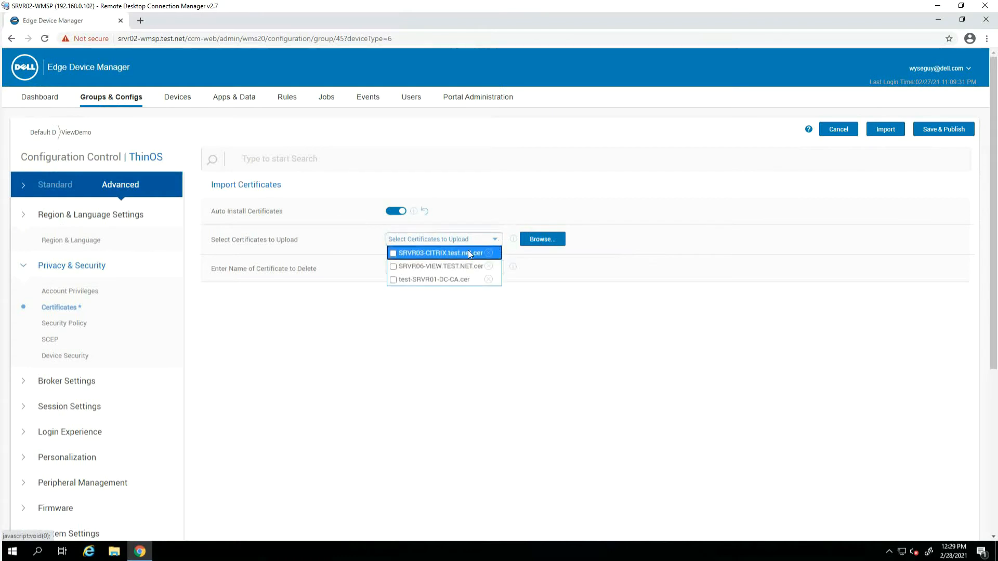
left_click(393, 267)
left_click(594, 316)
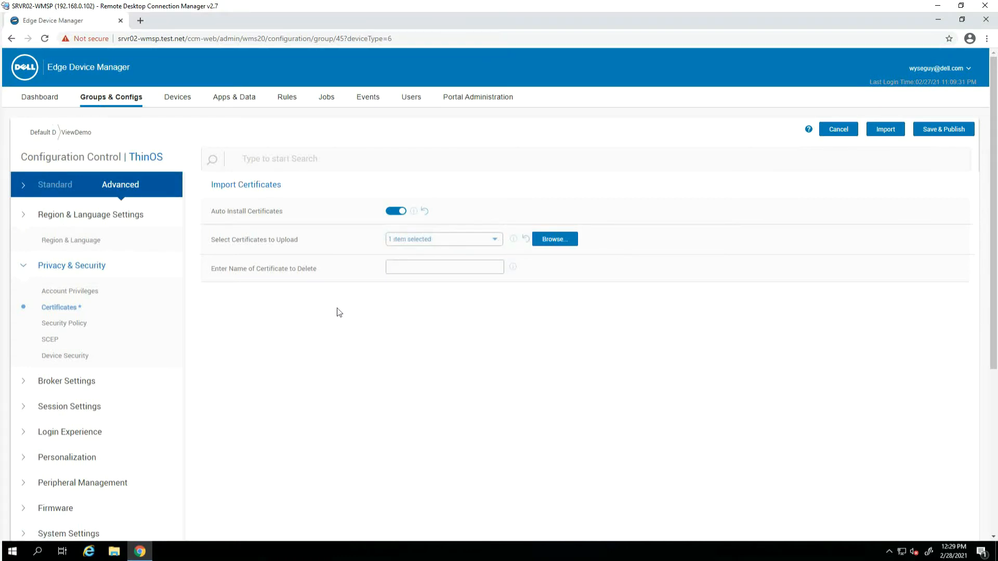
Make VMware Horizon the default broker type in the global broker settings
left_click(73, 382)
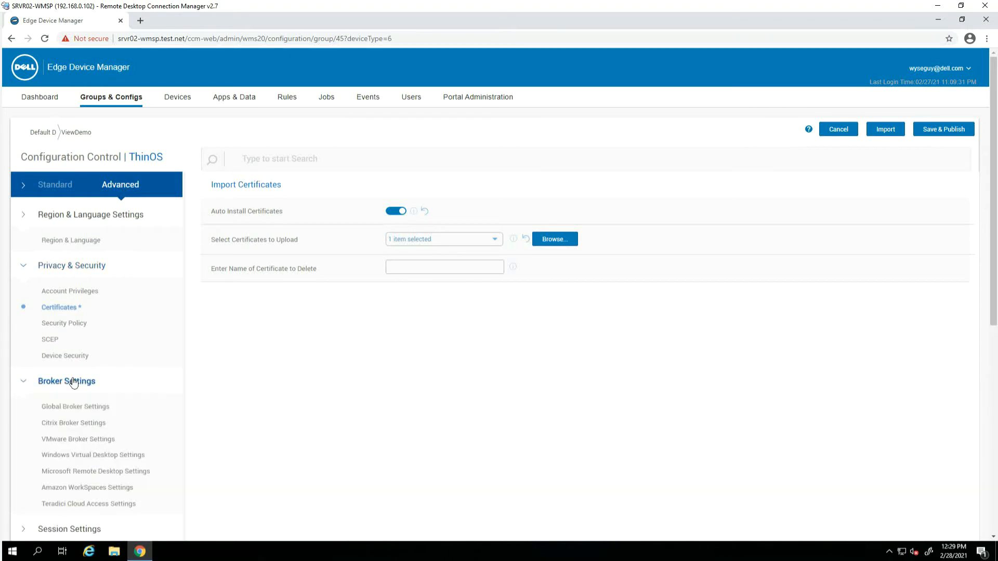
left_click(97, 406)
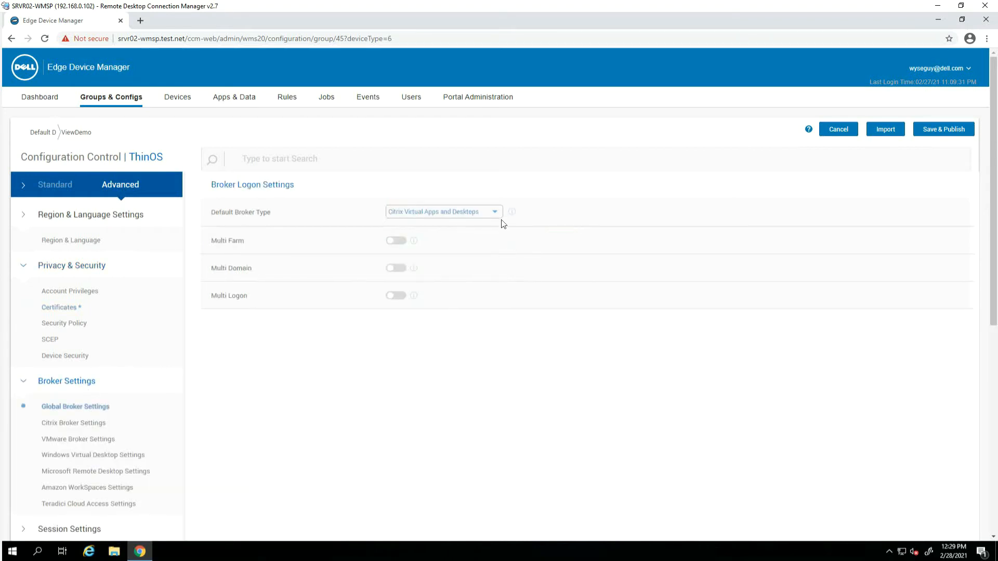
left_click(497, 212)
left_click(448, 249)
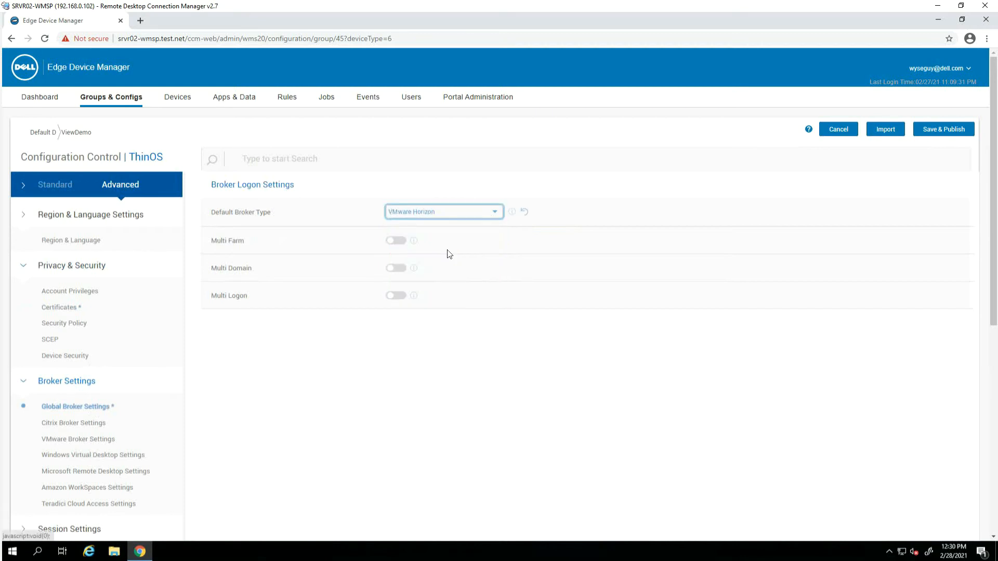
left_click(78, 439)
left_click(440, 214)
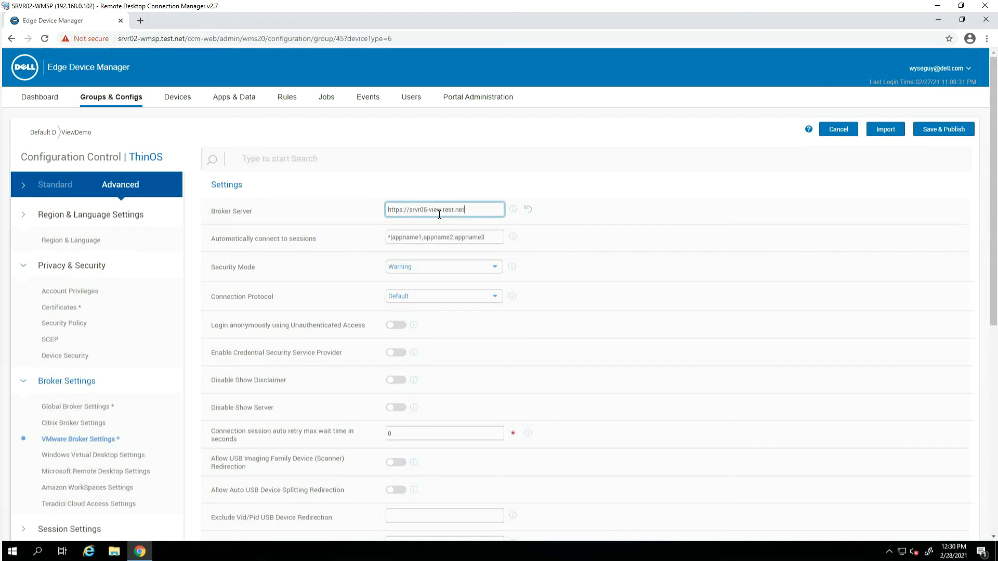
left_click(502, 270)
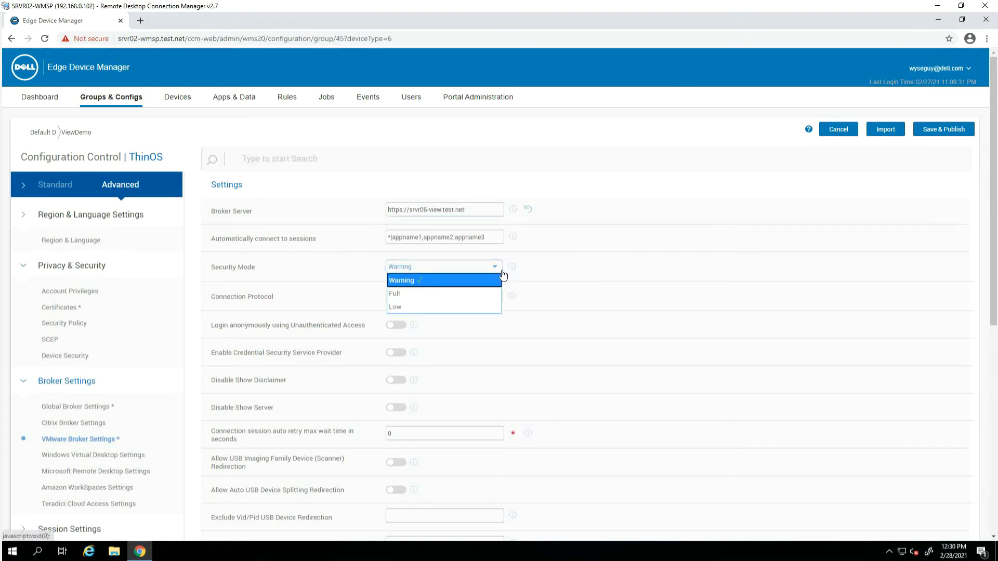
left_click(481, 294)
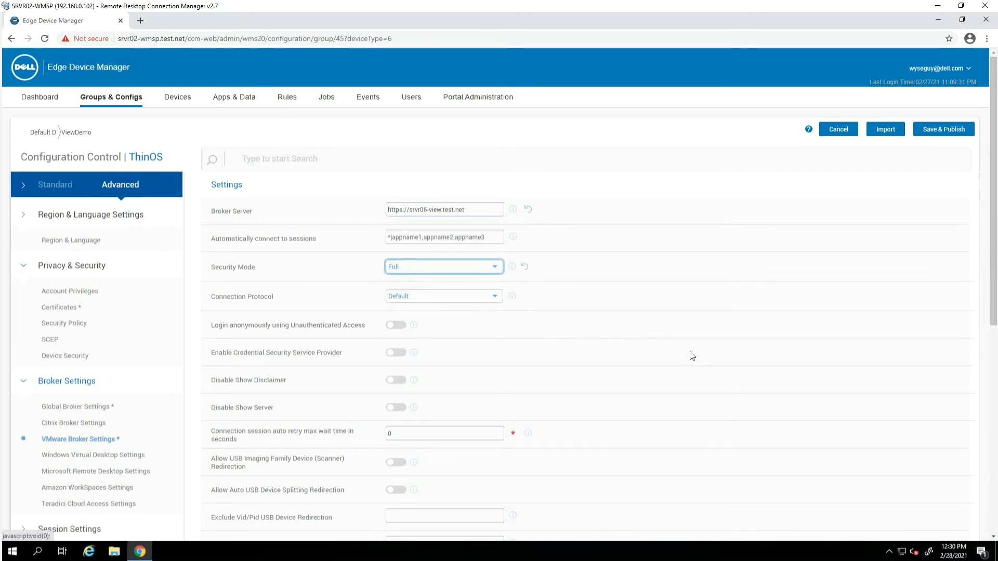
scroll(692, 356, "down", 1)
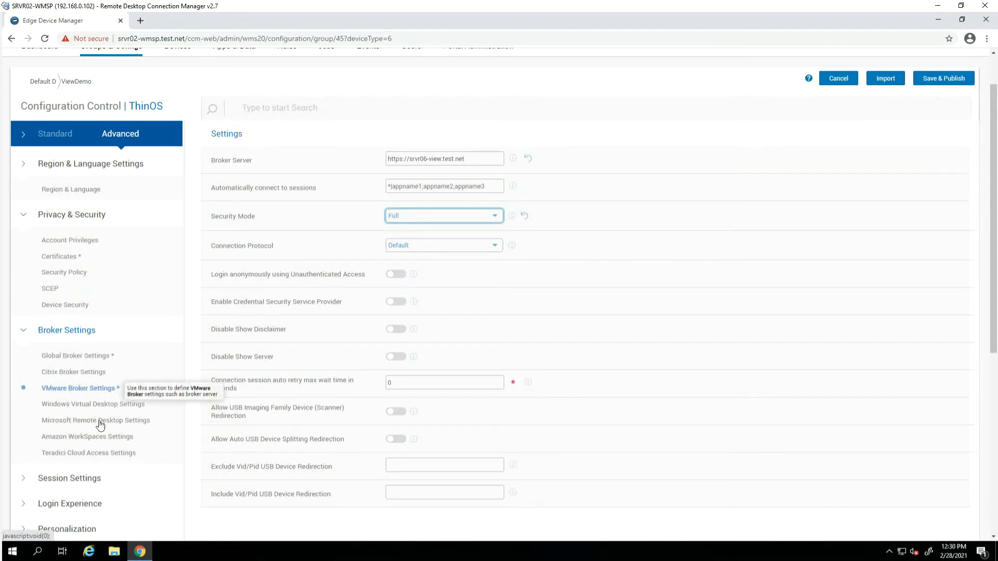
left_click(72, 528)
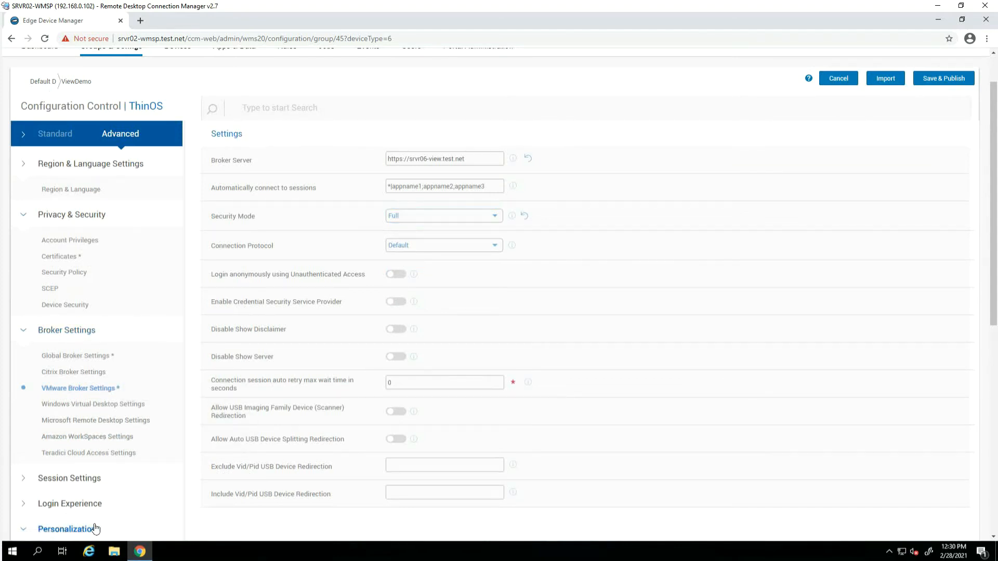
scroll(250, 482, "down", 2)
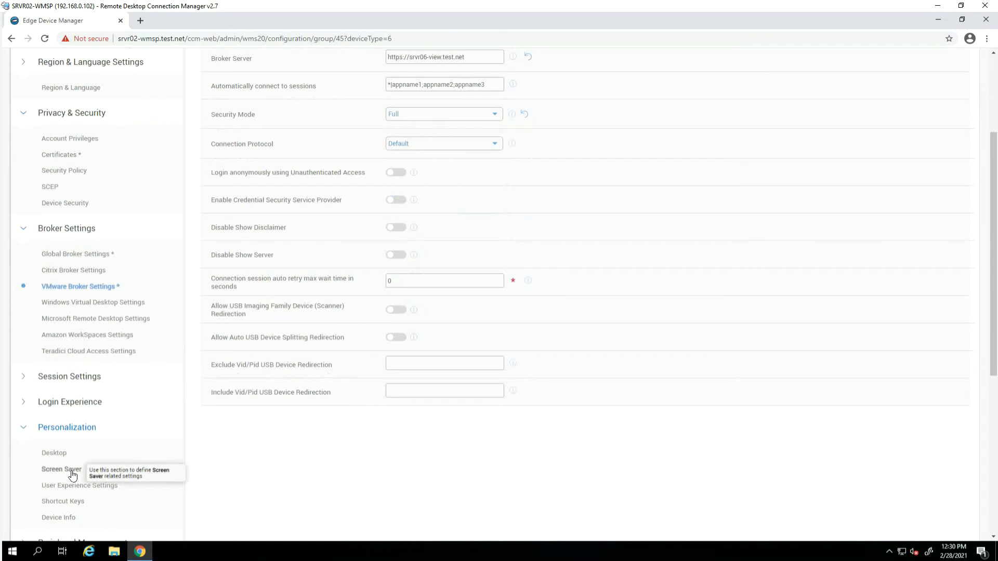
Choose VMWare8.jpg as the Desktop Background Image and save and publish the policy
left_click(63, 454)
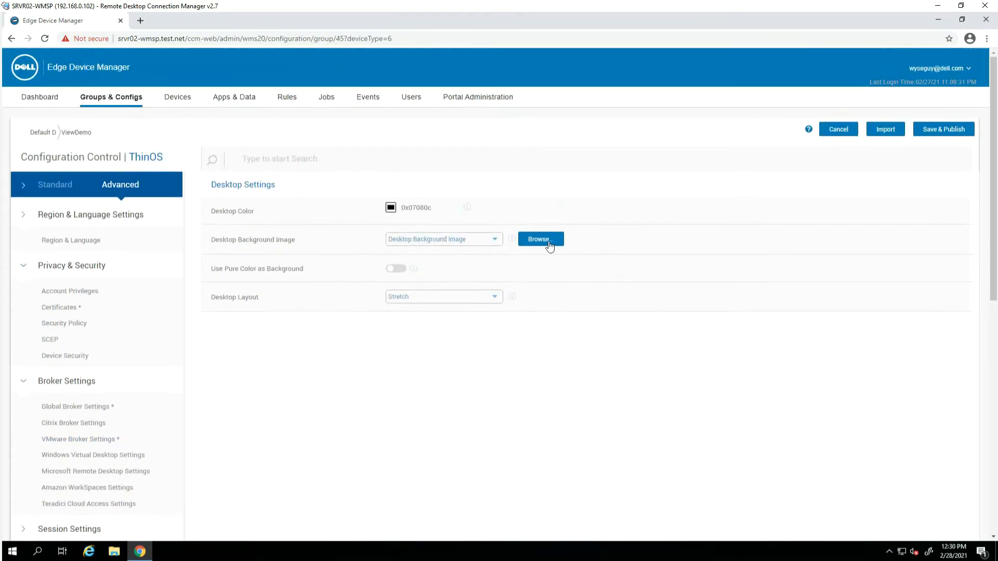
left_click(553, 242)
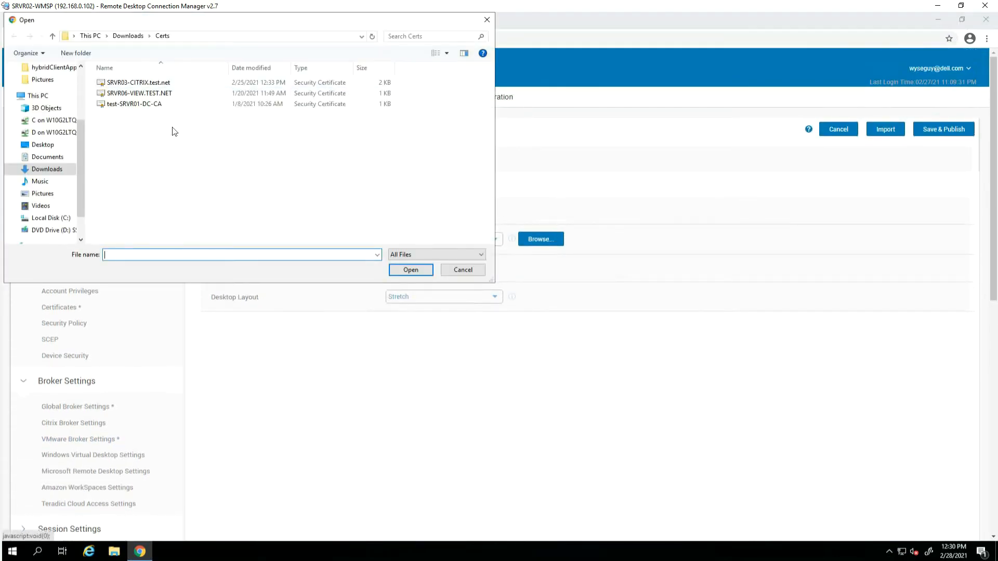
left_click(463, 268)
left_click(497, 239)
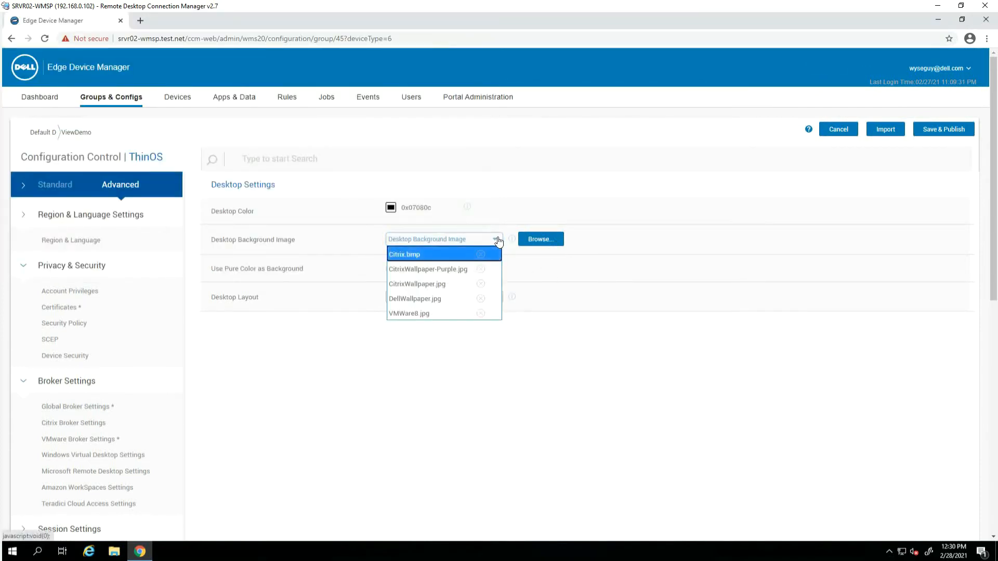
left_click(419, 315)
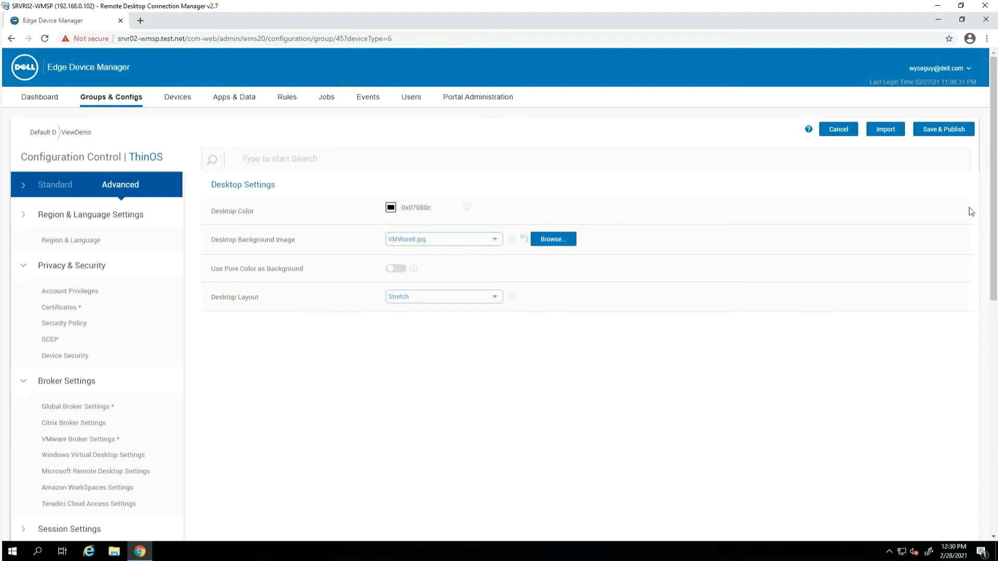
left_click(942, 131)
Confirm the publish, then review the Broker Settings, Personalization and Services summaries
left_click(607, 342)
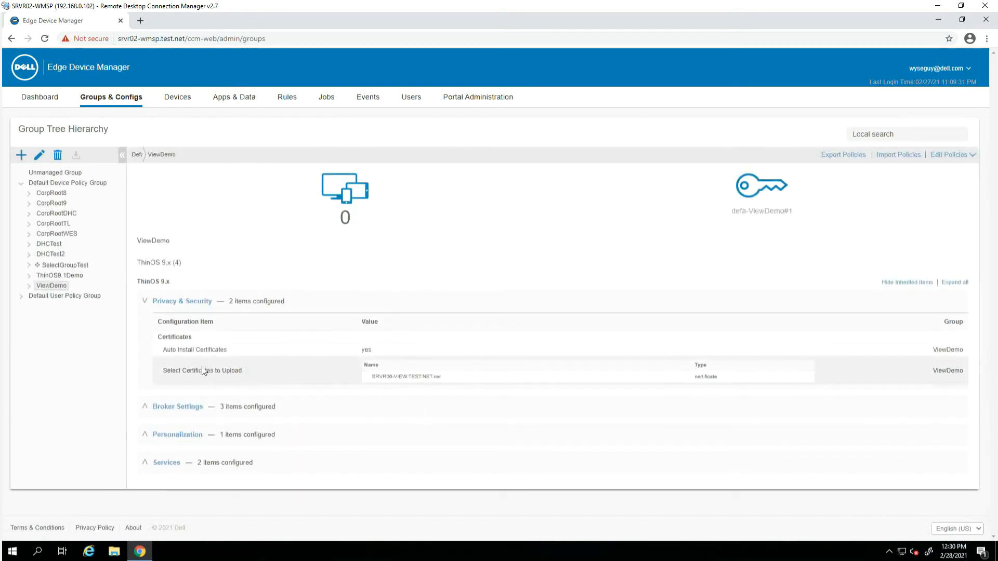
left_click(145, 407)
scroll(156, 419, "down", 2)
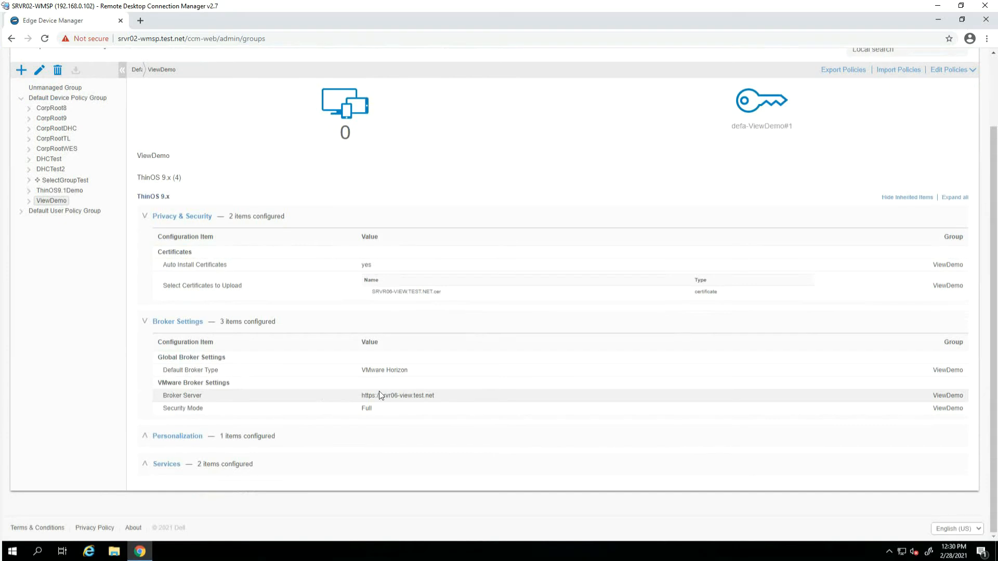
left_click(147, 440)
left_click(144, 465)
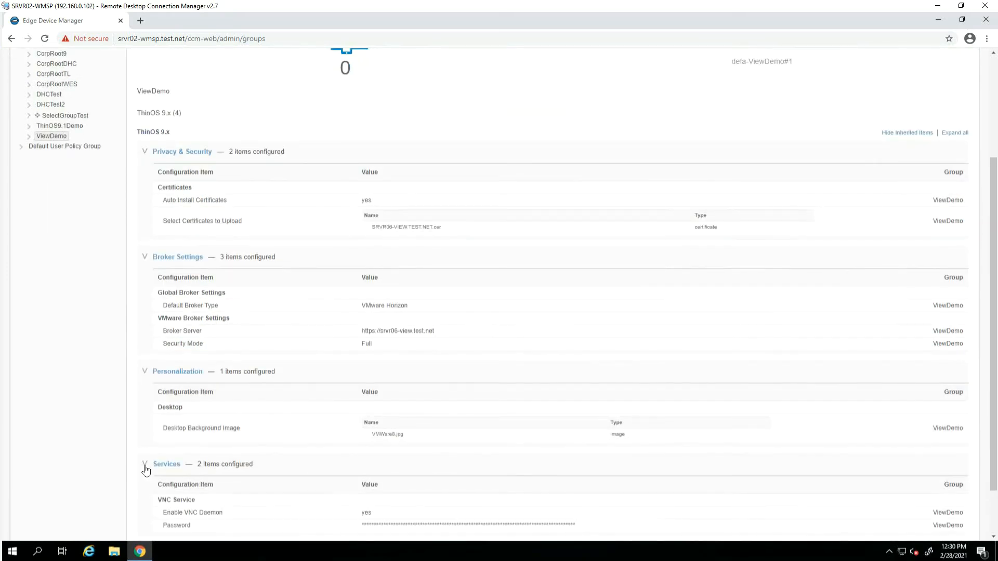
scroll(198, 415, "up", 3)
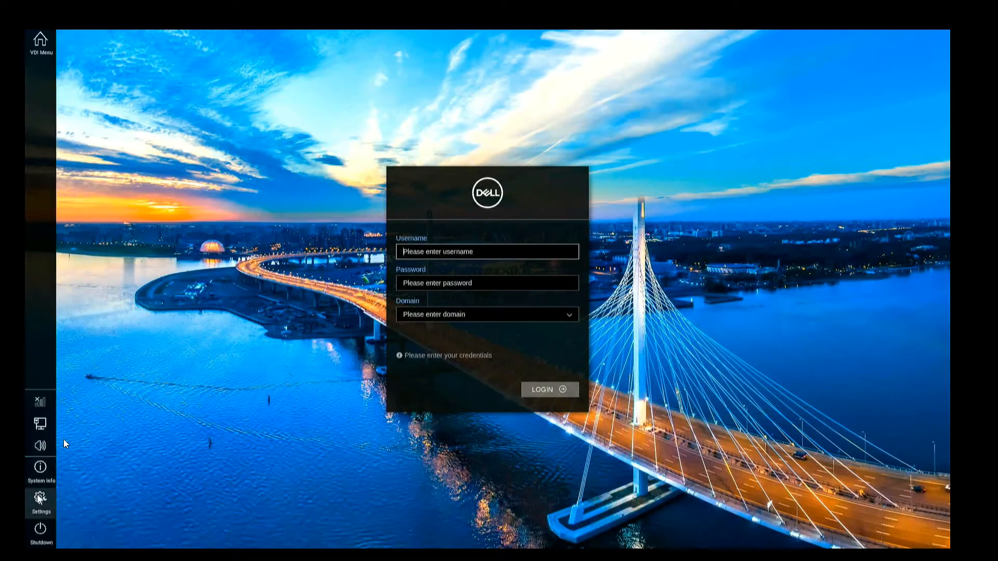
In Settings > Central Configuration, enter both parts of the ViewDemo group registration key
left_click(40, 498)
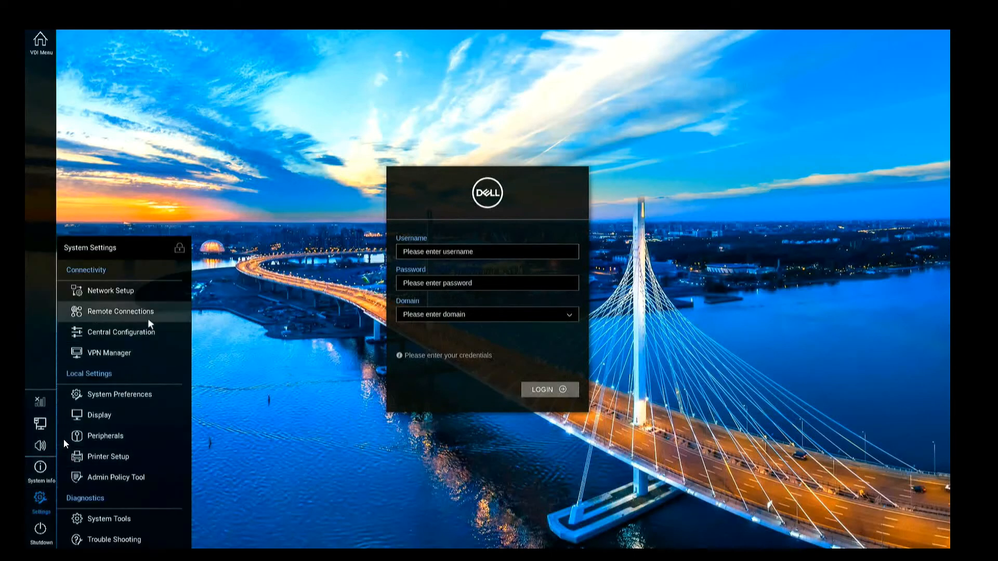
left_click(165, 333)
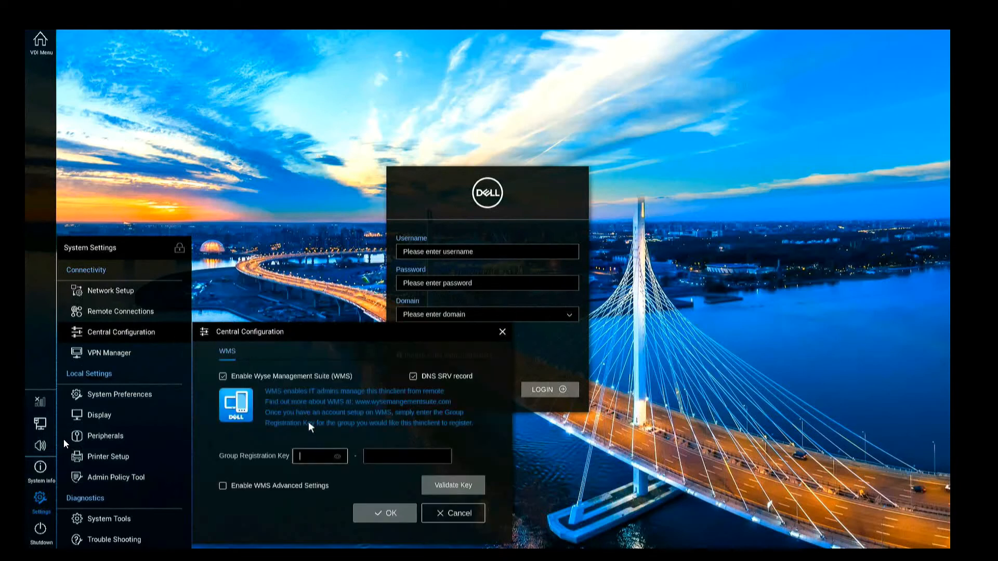
left_click(317, 454)
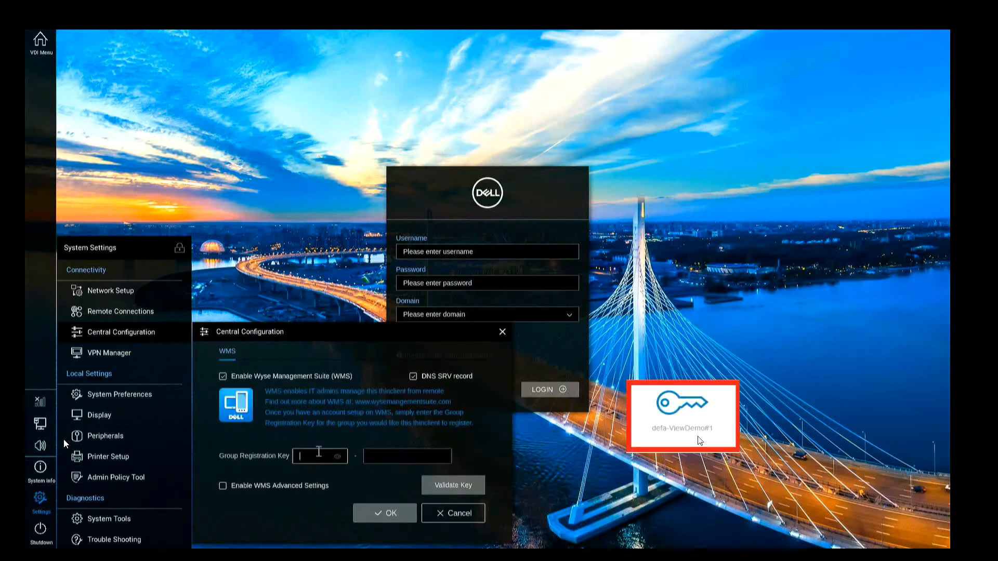
type("defa")
key("Tab")
type("ViewDemo")
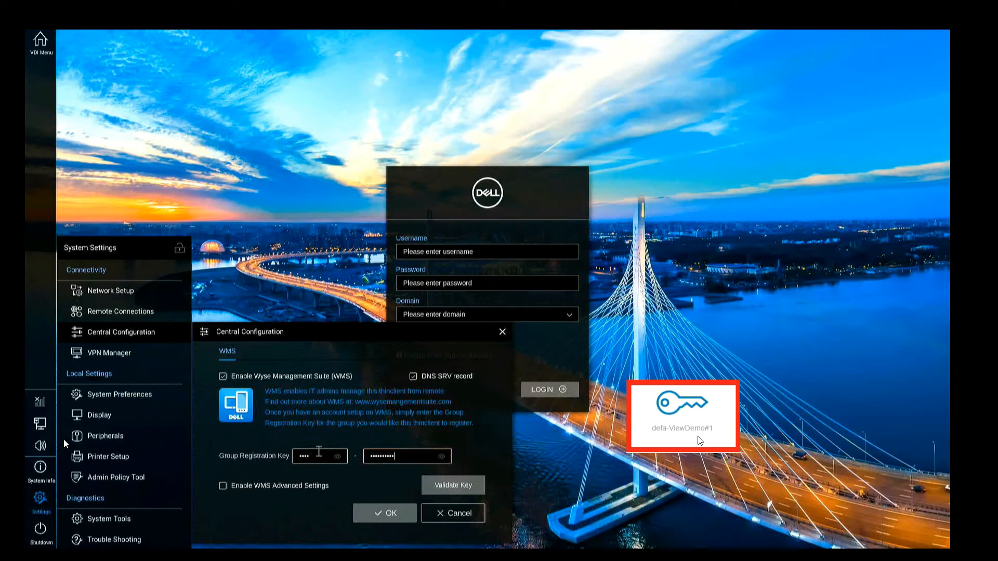
left_click(236, 491)
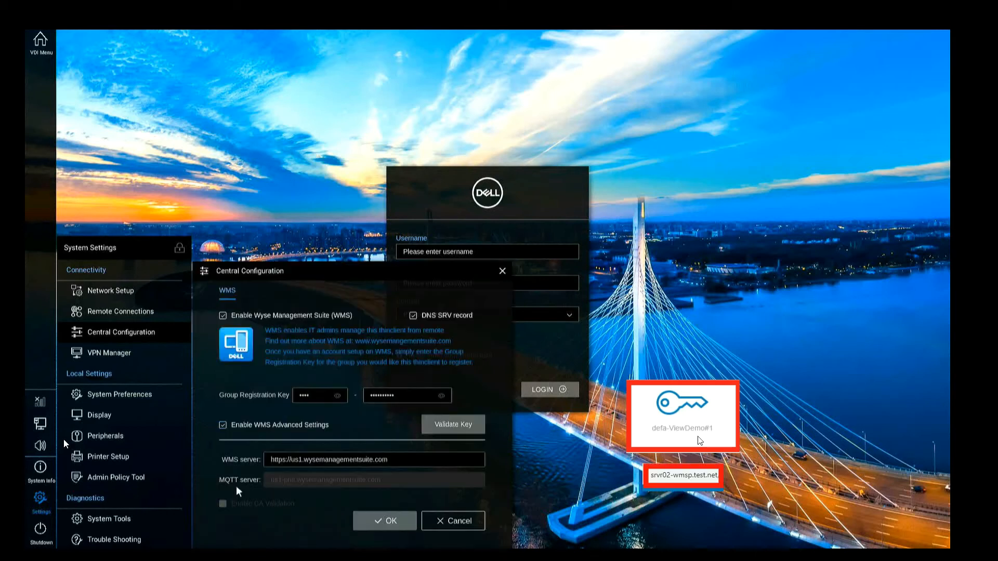
left_click_drag(393, 460, 290, 460)
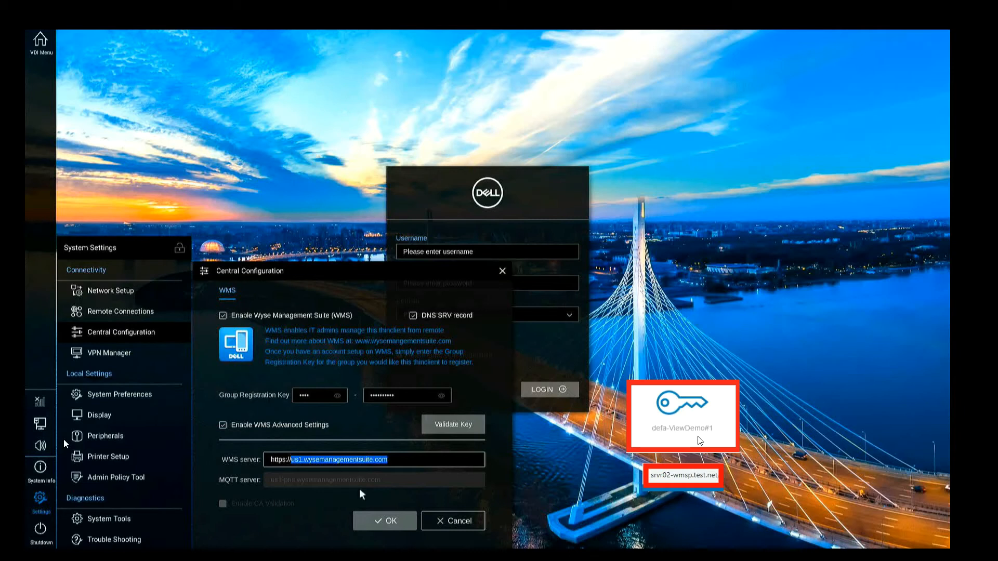
type("srvr0")
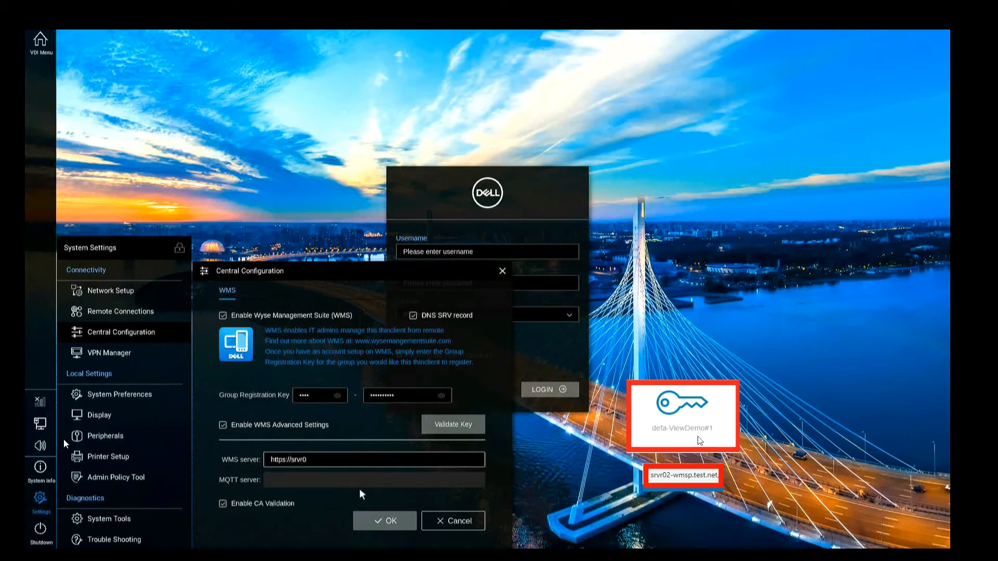
type("2-wmsp.test.net")
left_click(260, 512)
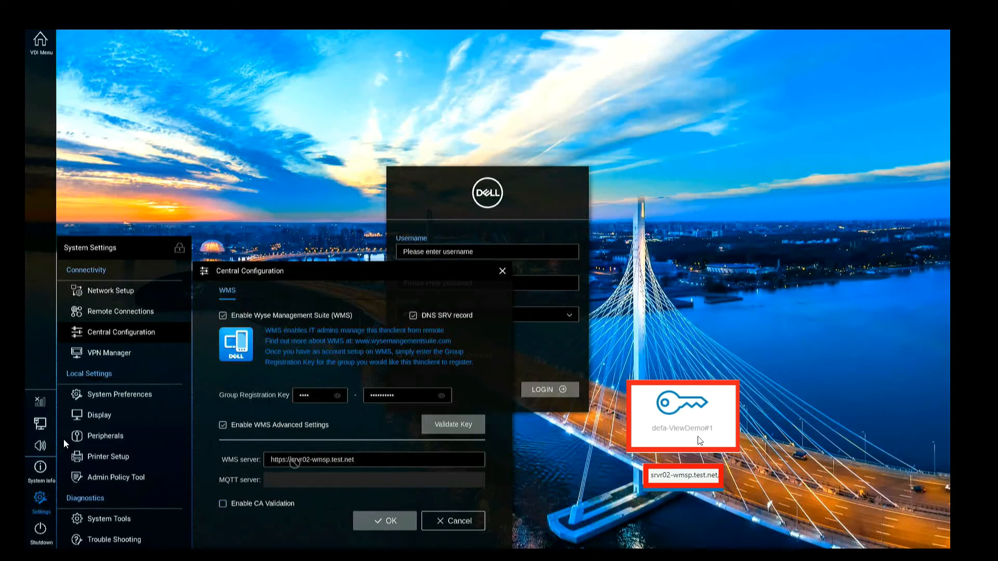
Reveal both parts of the group registration key, validate it, and confirm the check-in
left_click(338, 396)
left_click(442, 396)
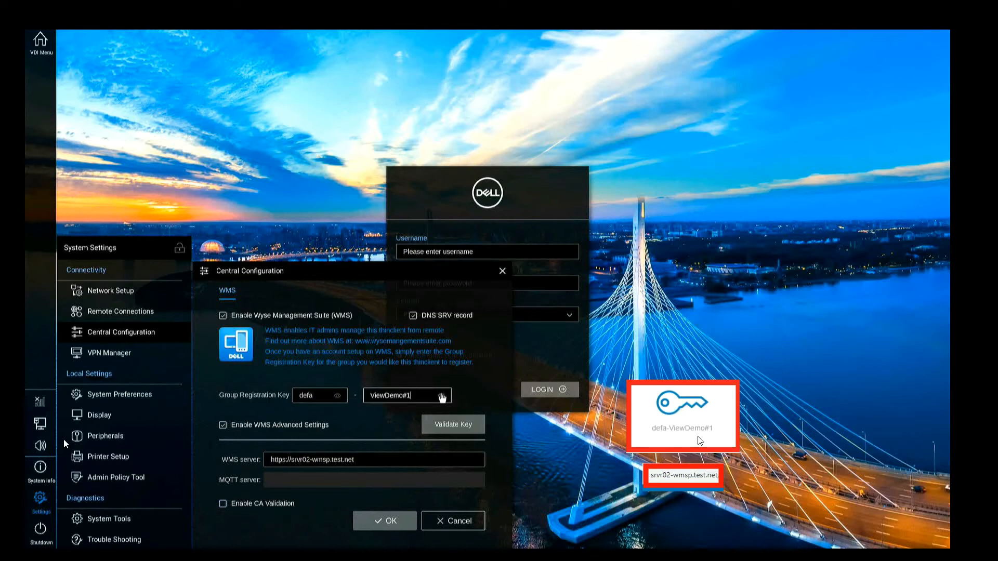
left_click(446, 426)
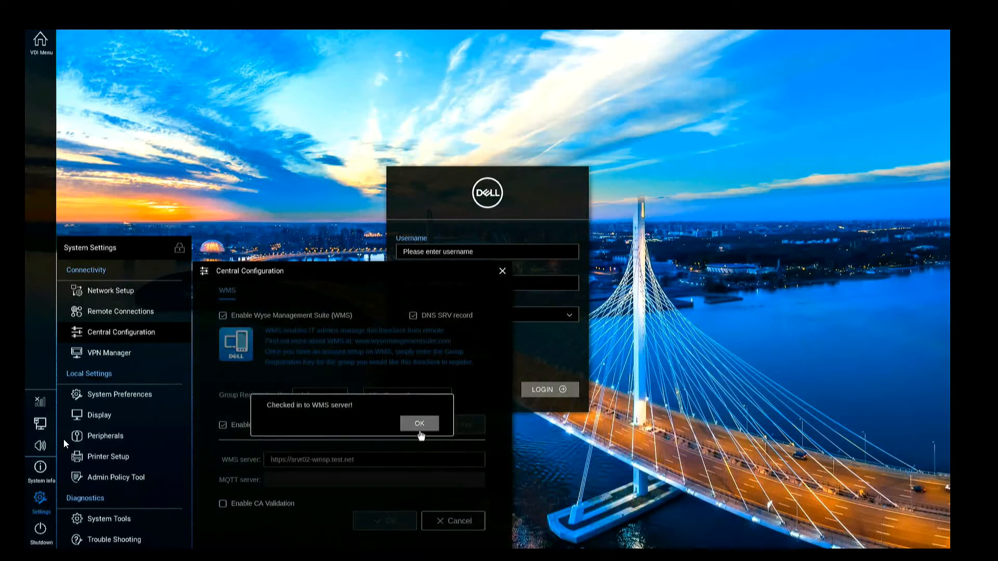
left_click(420, 426)
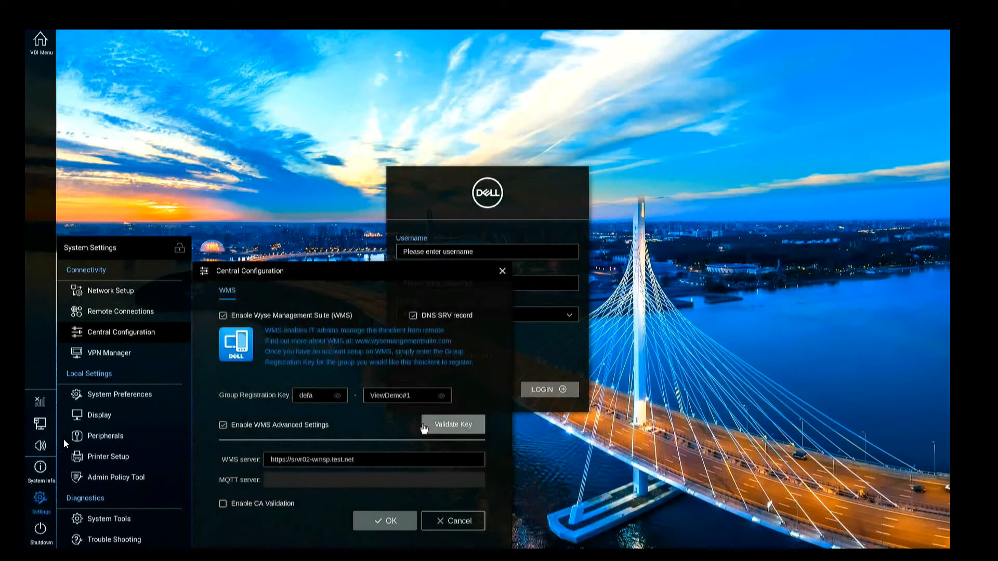
Apply the Central Configuration to show the VMware wallpaper, then bring up the shutdown and restart options
left_click(394, 520)
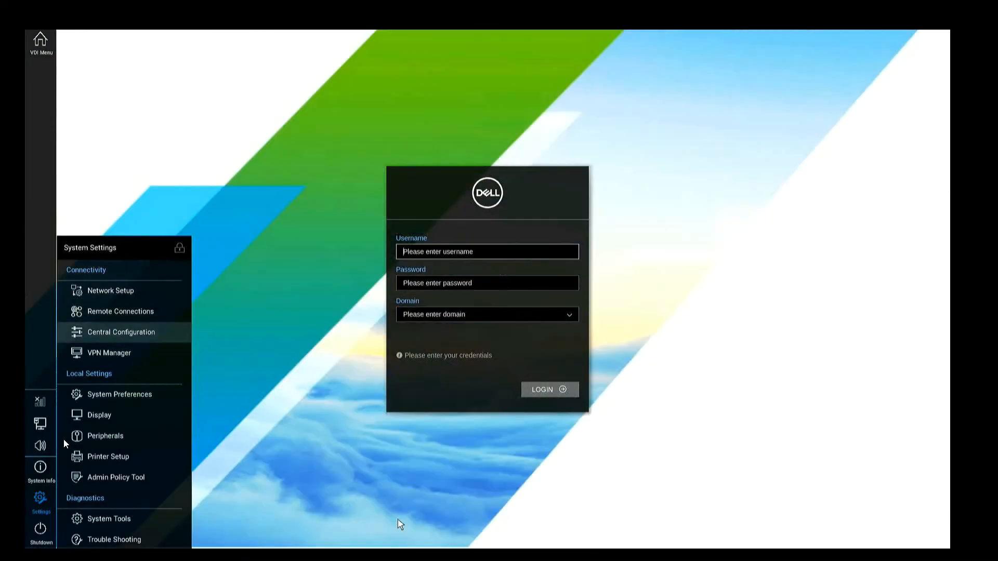
left_click(42, 539)
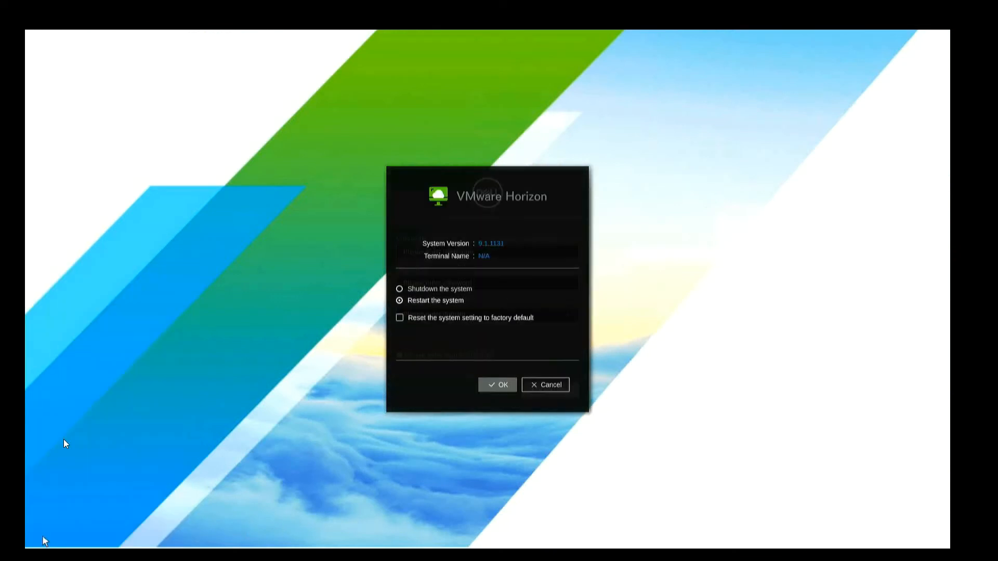
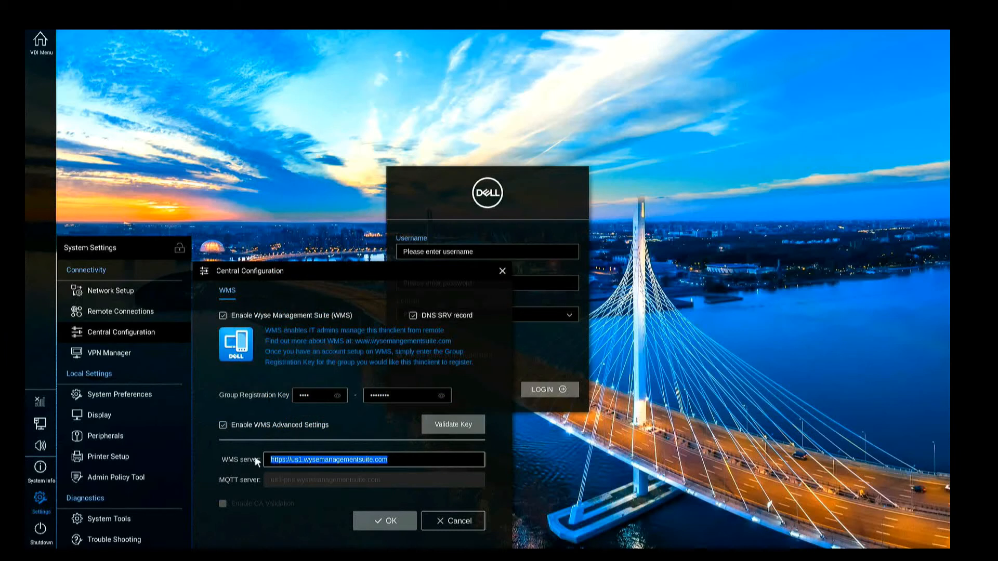
Set WMS server srvr02-wmsp.test.net with CA validation off, validate the key, and save
type(".test.net")
left_click(262, 509)
left_click(431, 425)
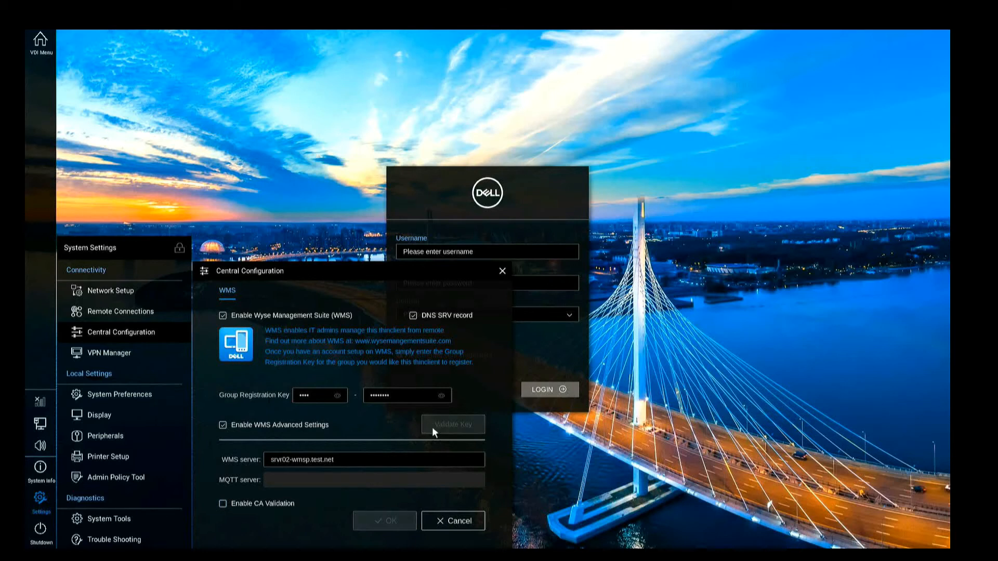
left_click(417, 420)
left_click(399, 520)
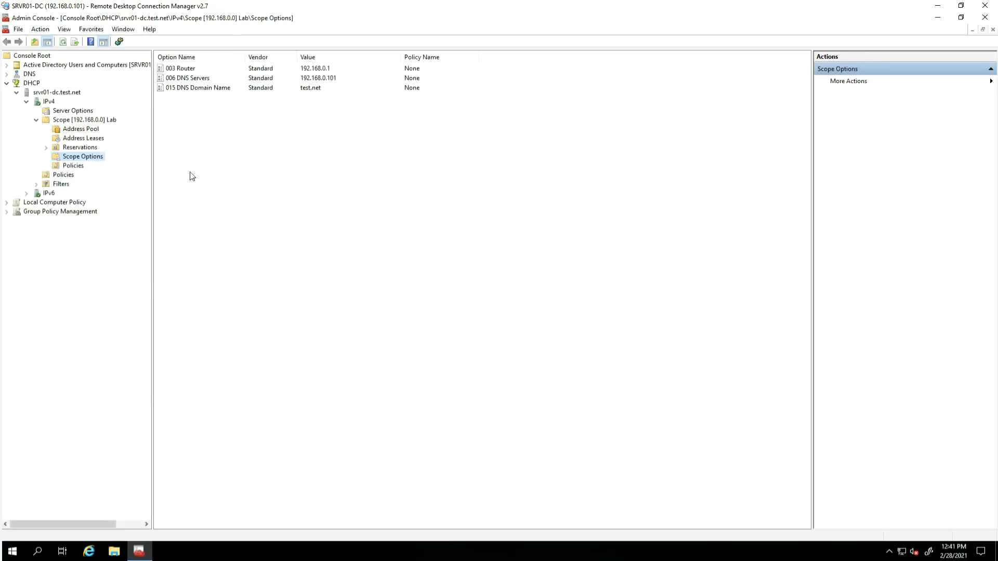
left_click(43, 101)
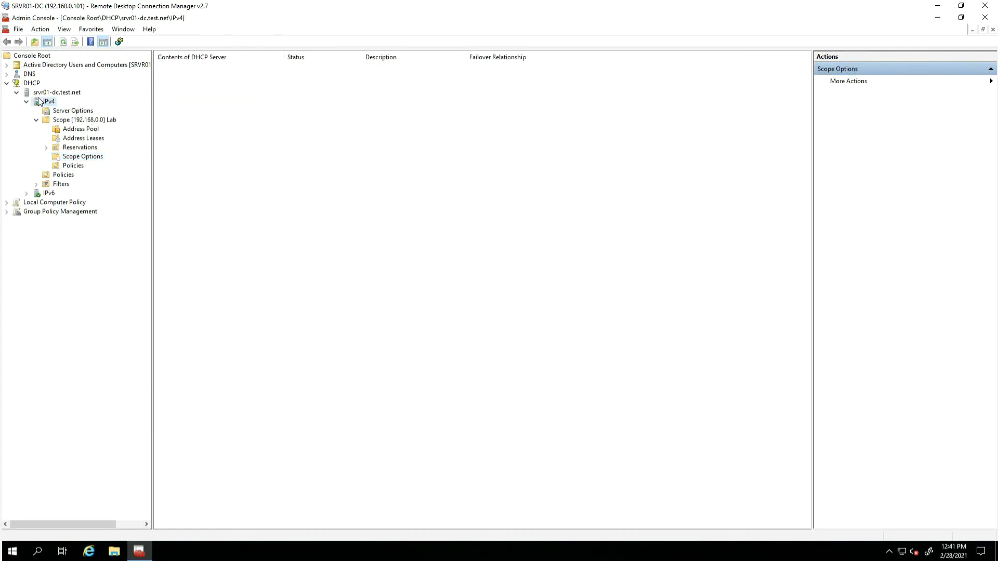
right_click(42, 102)
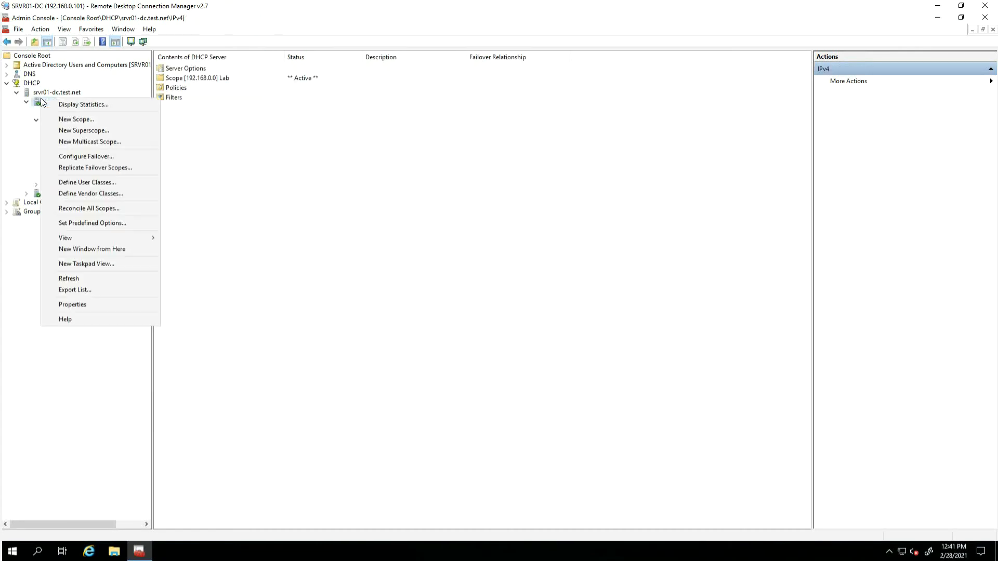
left_click(115, 223)
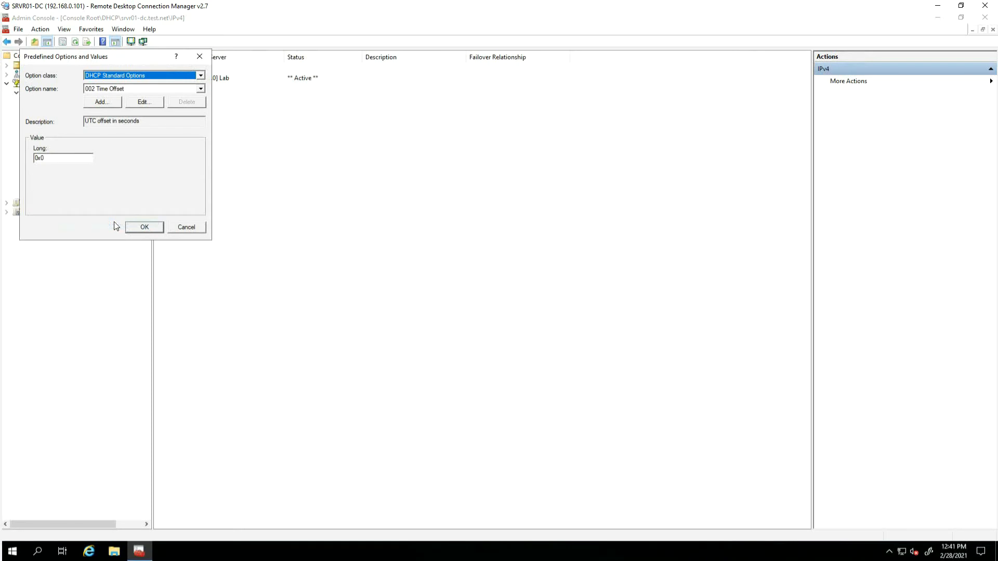
left_click(113, 101)
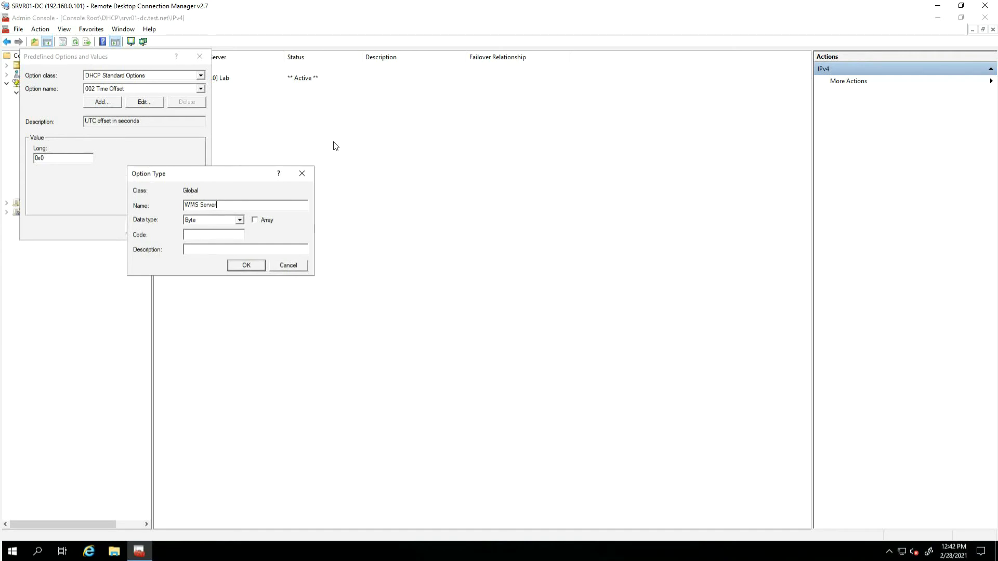
left_click(239, 220)
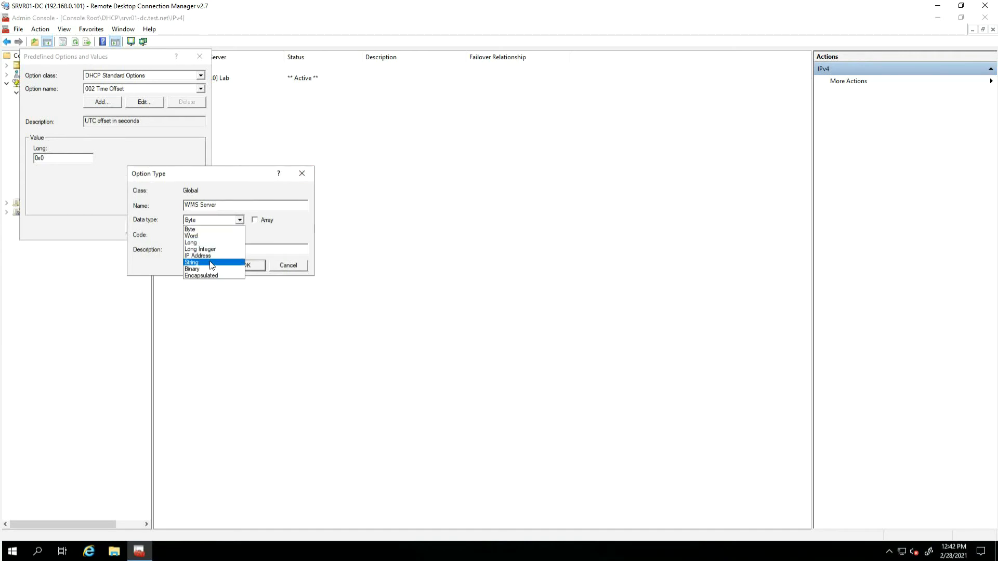
left_click(212, 263)
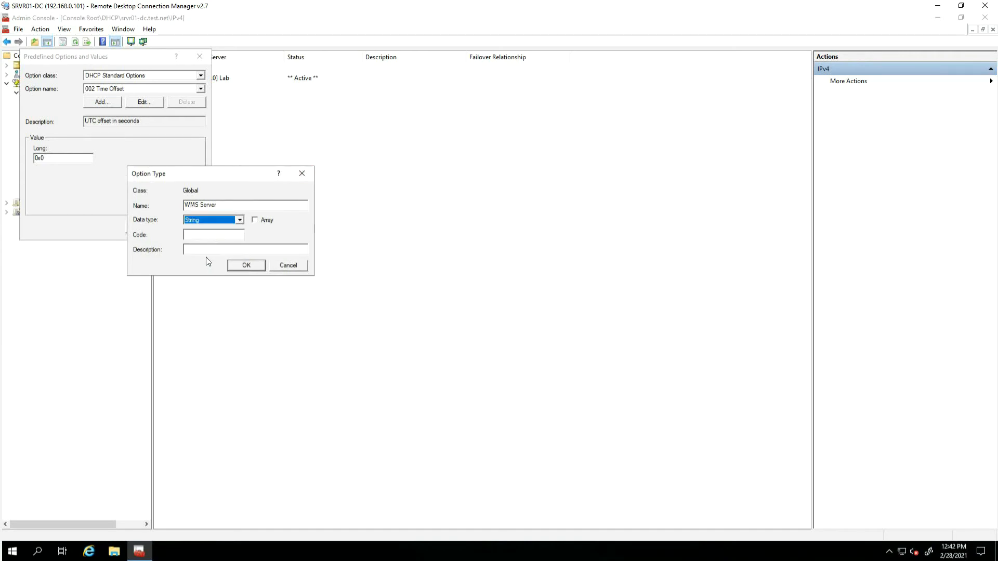
key("Escape")
left_click(194, 227)
left_click(93, 161)
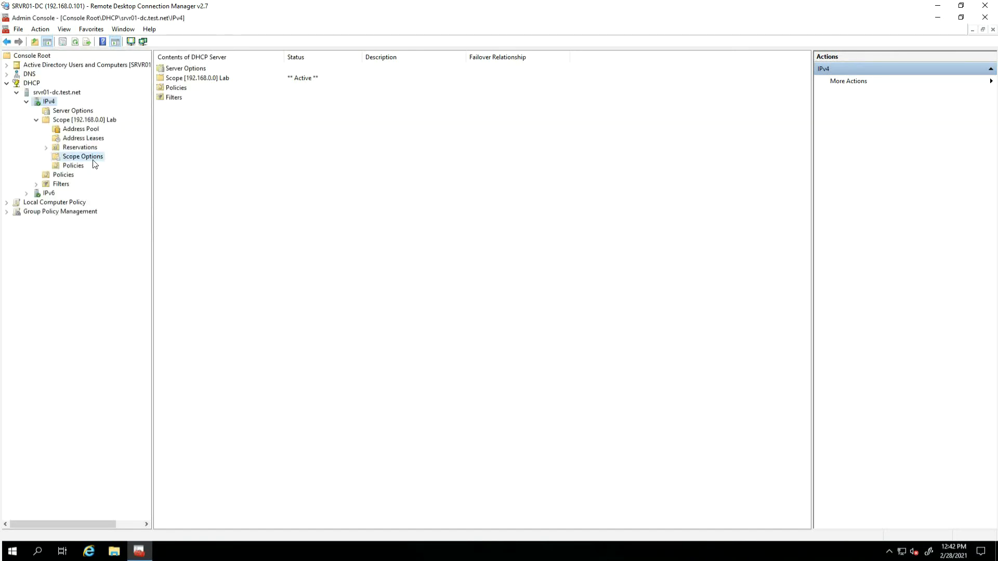
right_click(267, 137)
Enable scope options 165 WMS Server, 166 WMS MQTT, 167 WMS CA Validation and 199 WMS Group Key
left_click(286, 140)
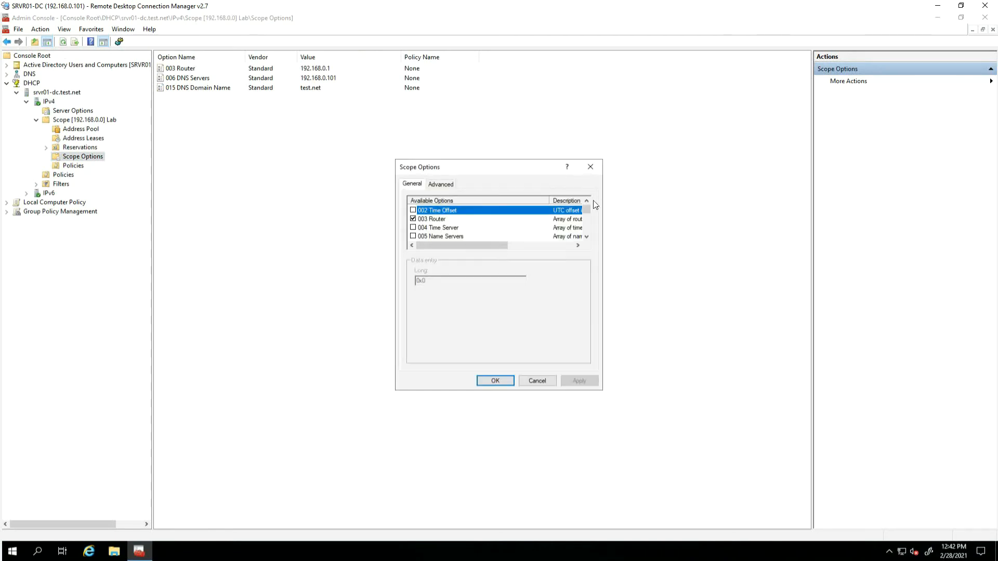
left_click_drag(588, 205, 590, 241)
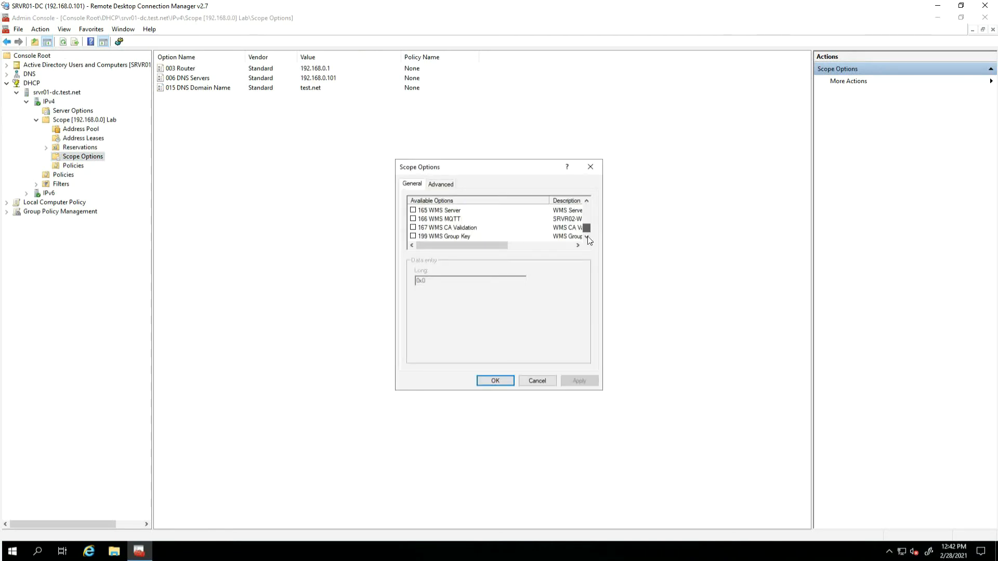
left_click(414, 211)
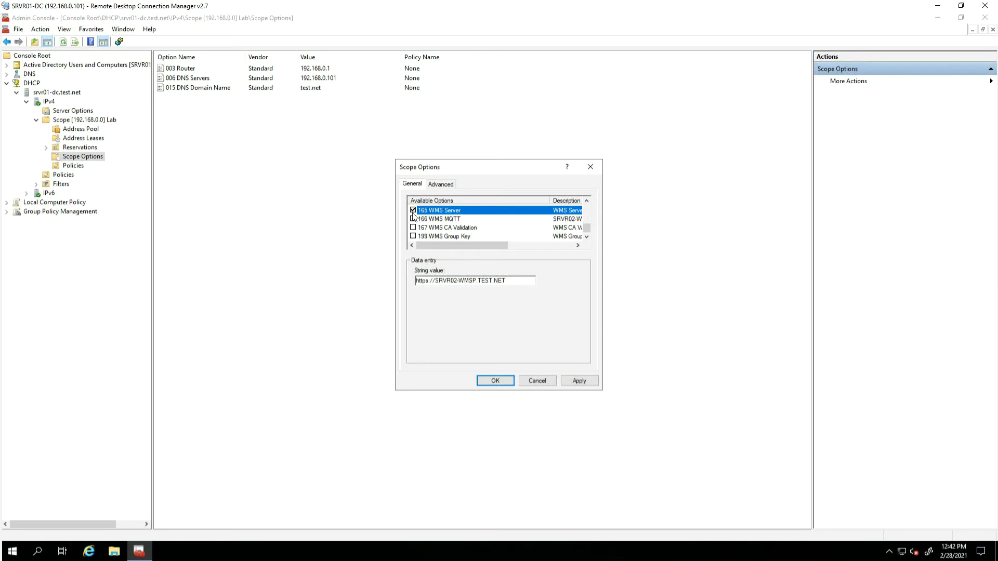
left_click(413, 219)
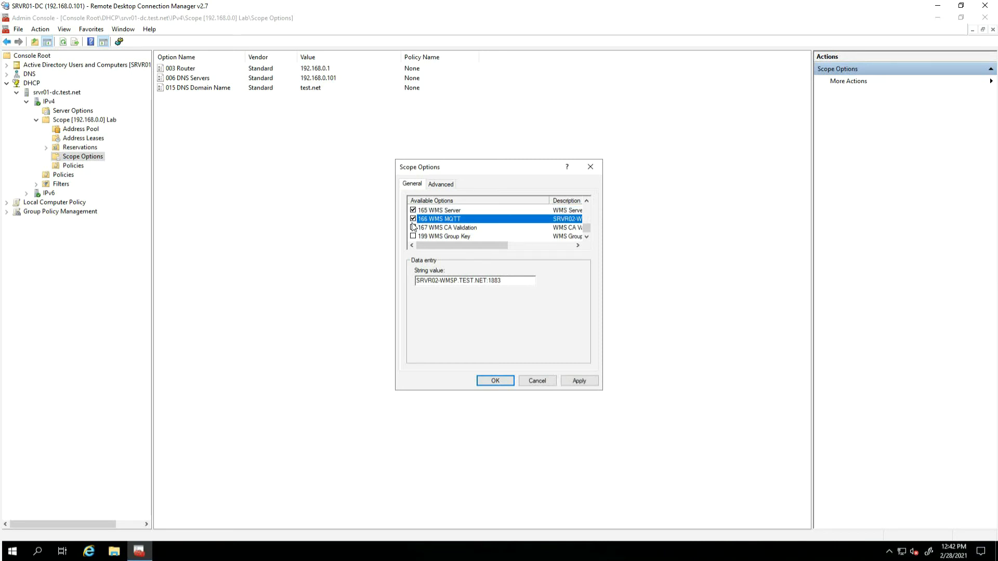
left_click(413, 228)
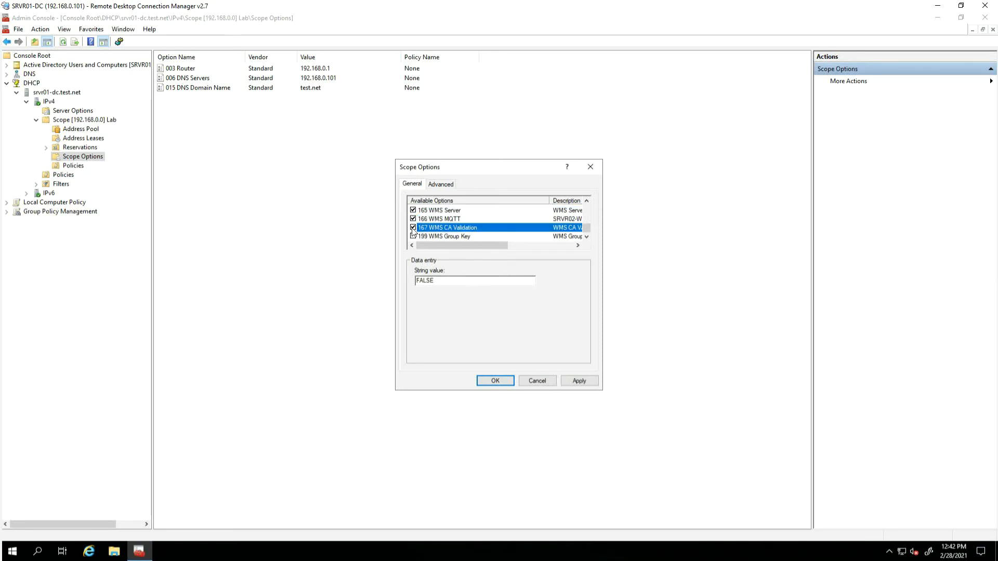
left_click(414, 236)
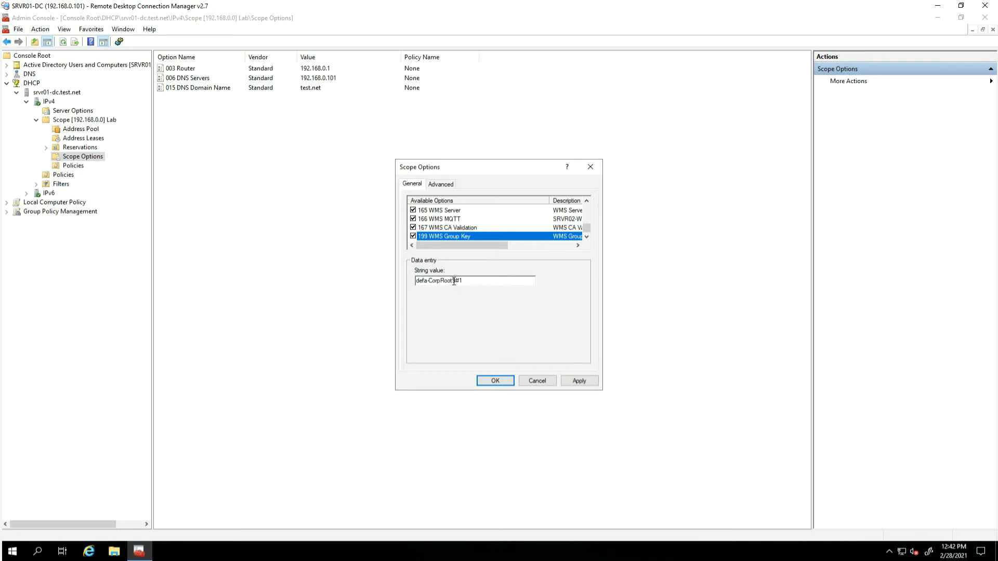
left_click(576, 382)
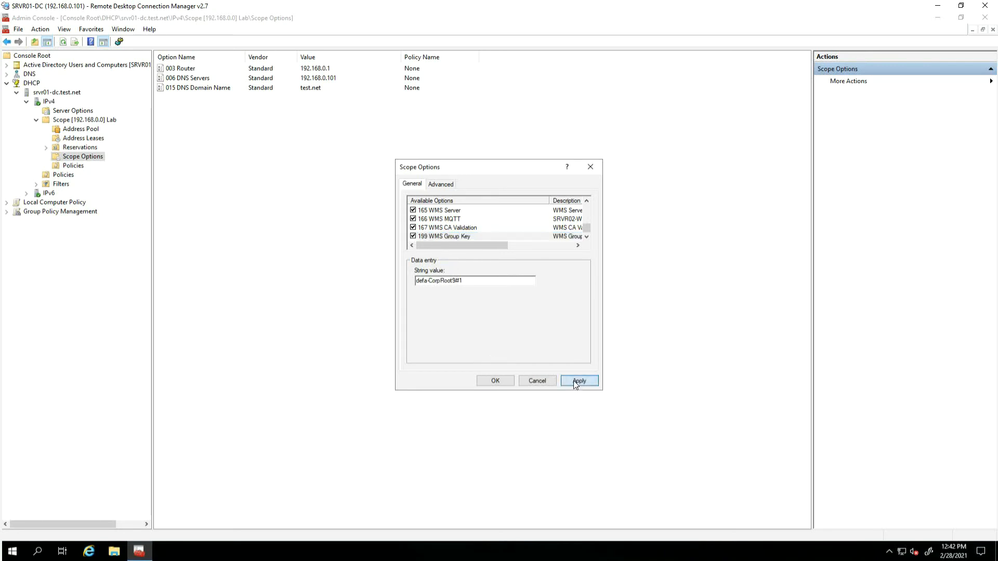
left_click(507, 380)
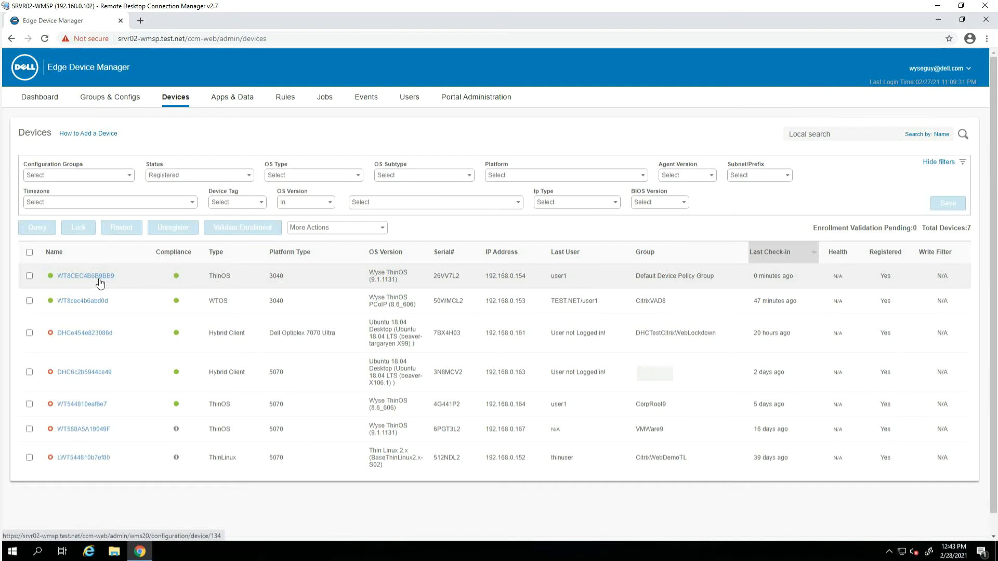
Force-unregister the ThinOS device at 192.168.0.154 in Edge Device Manager
left_click(30, 277)
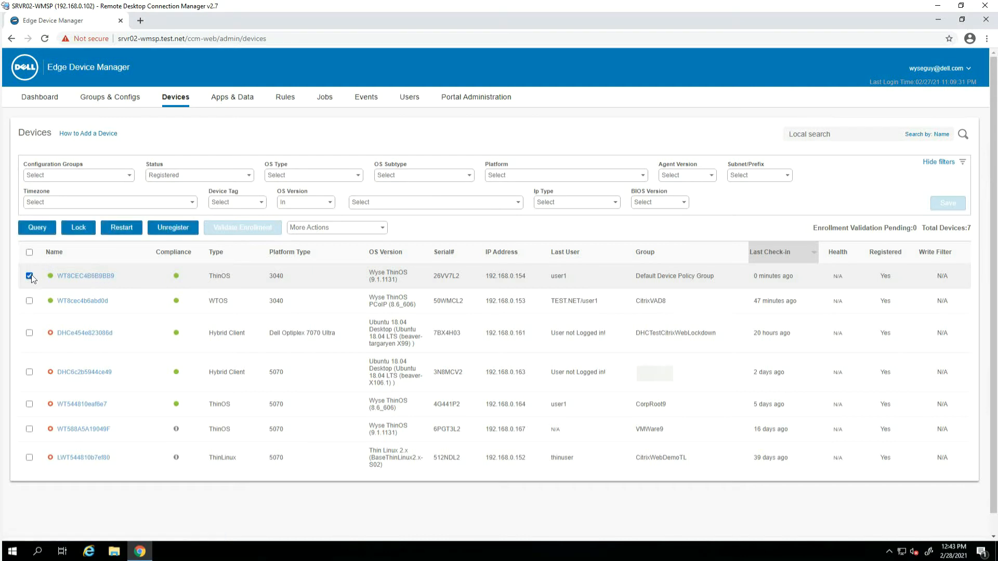
left_click(382, 228)
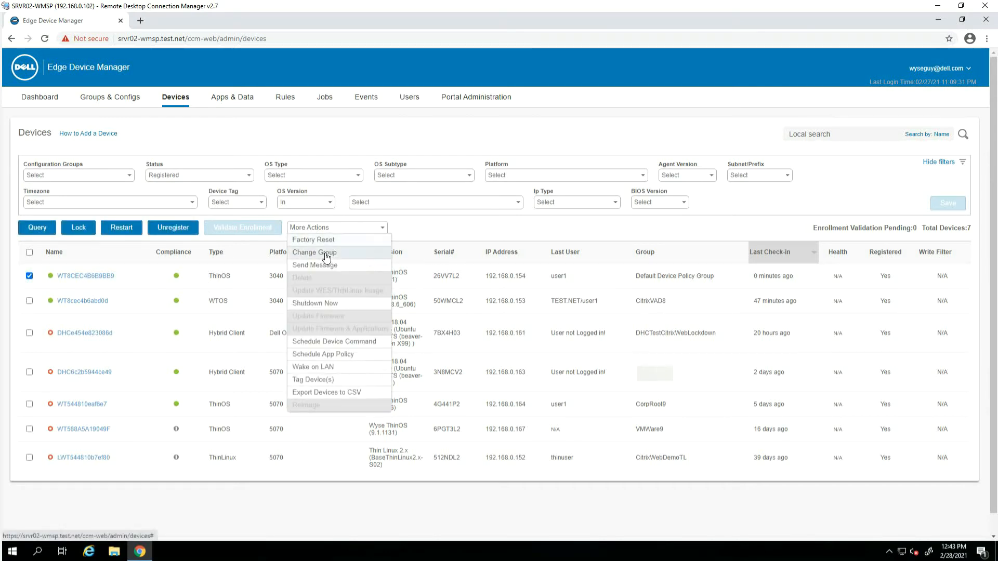
left_click(173, 228)
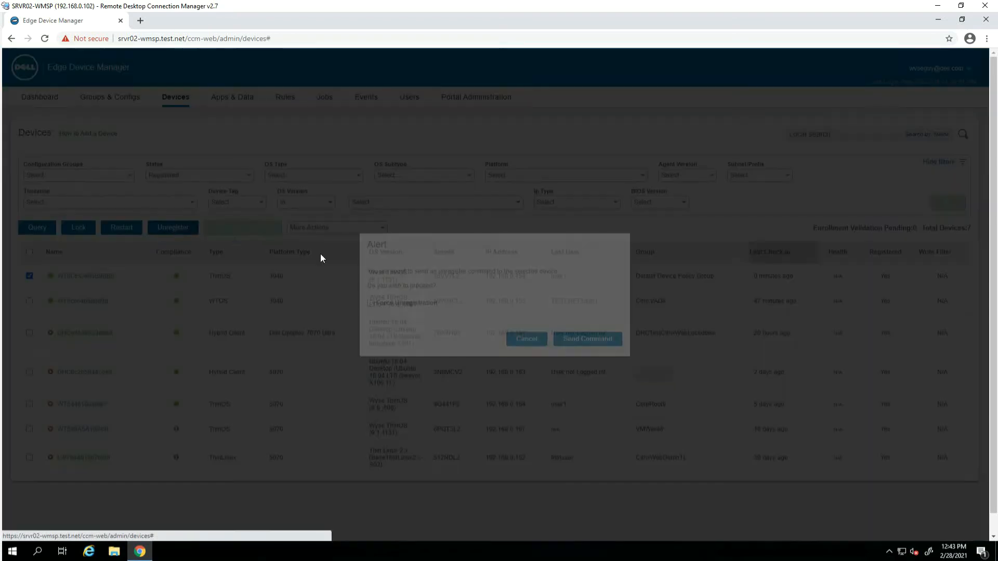
left_click(405, 304)
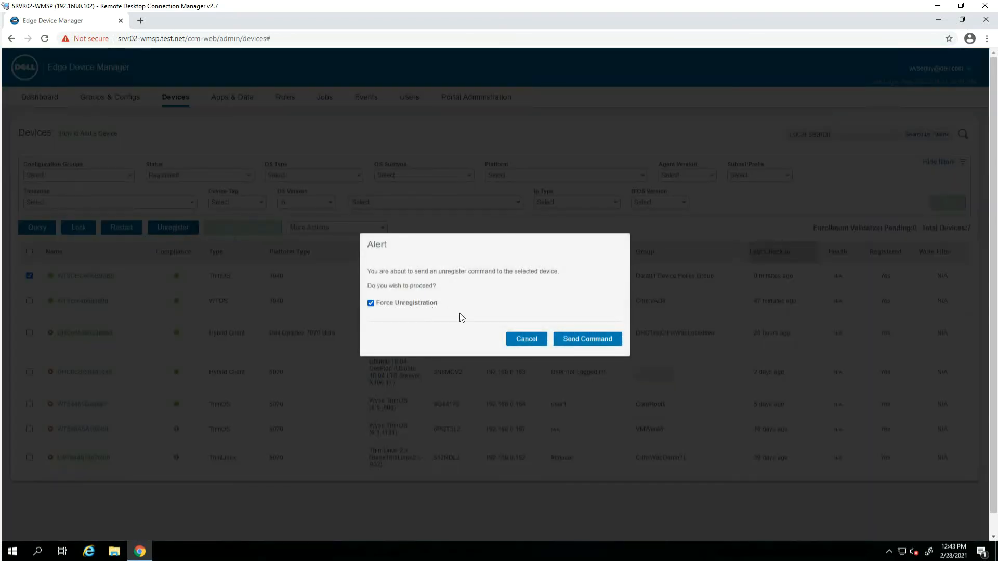
left_click(585, 339)
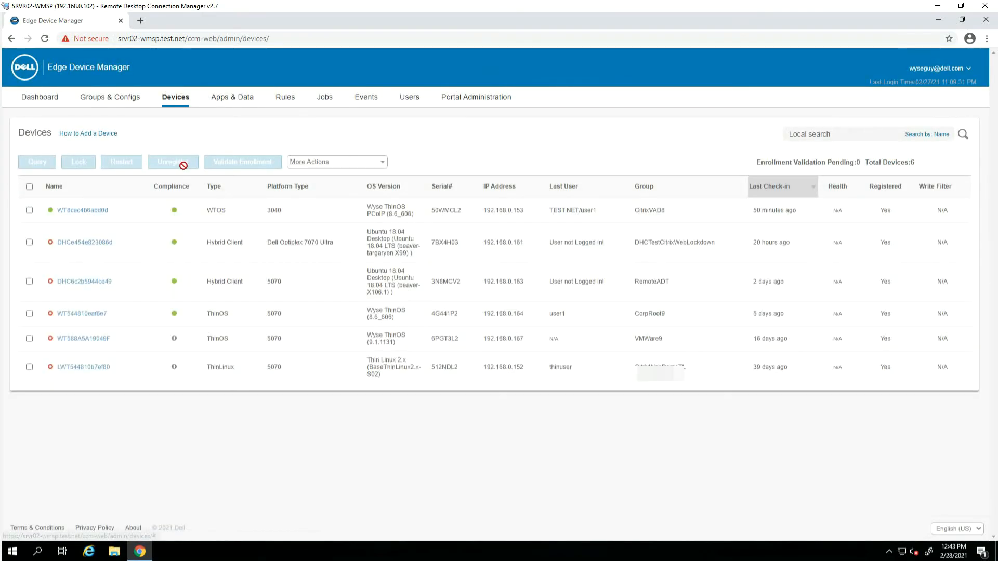
Delete the Not Registered ThinOS device with reason 'test', then bring up the client's restart options
left_click(185, 175)
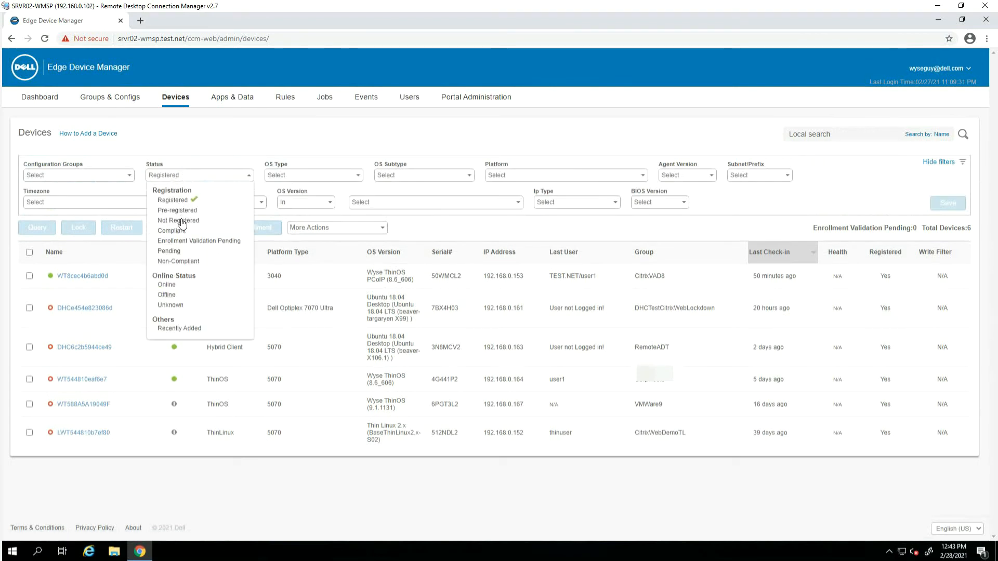
left_click(177, 220)
left_click(29, 276)
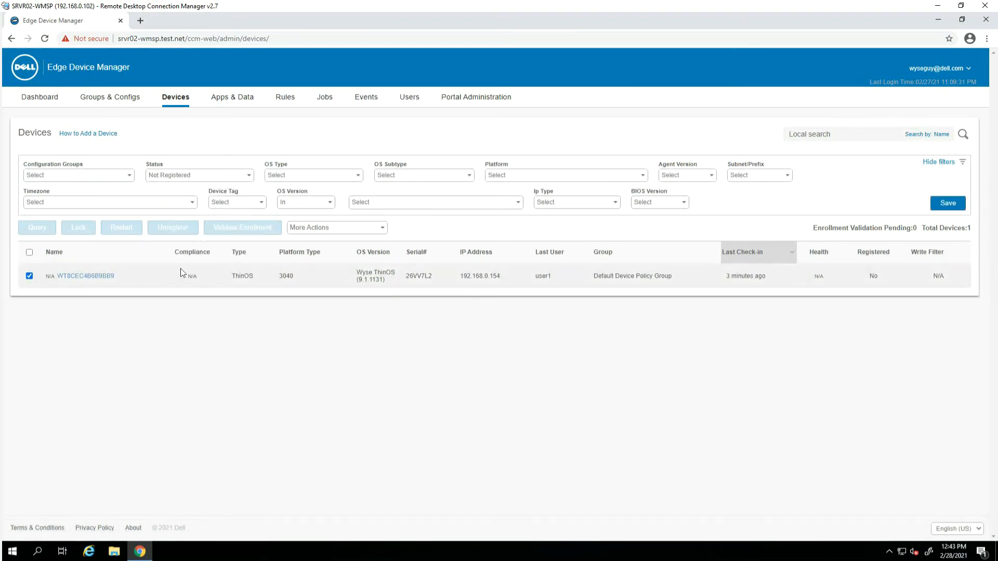
left_click(335, 229)
left_click(310, 278)
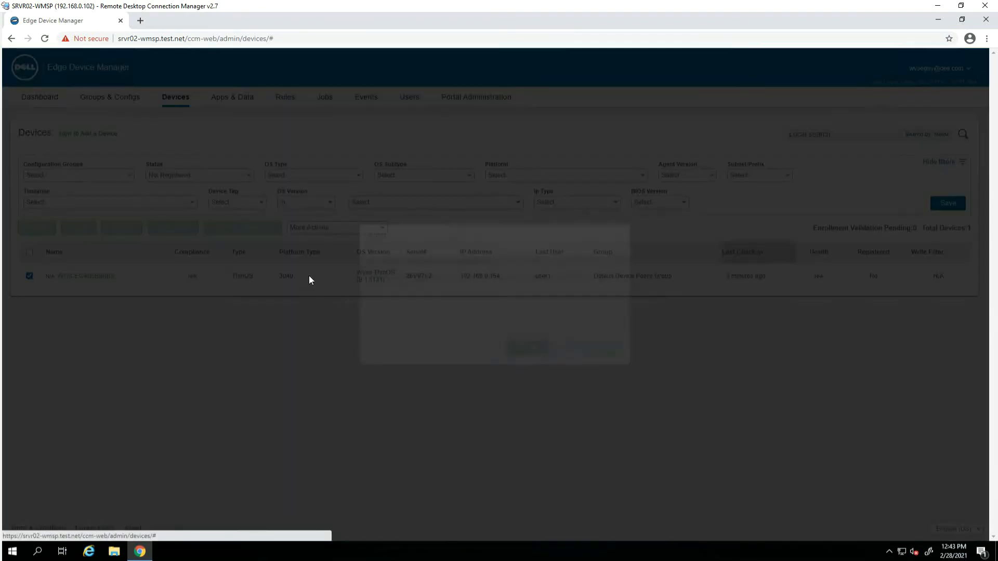
left_click(486, 314)
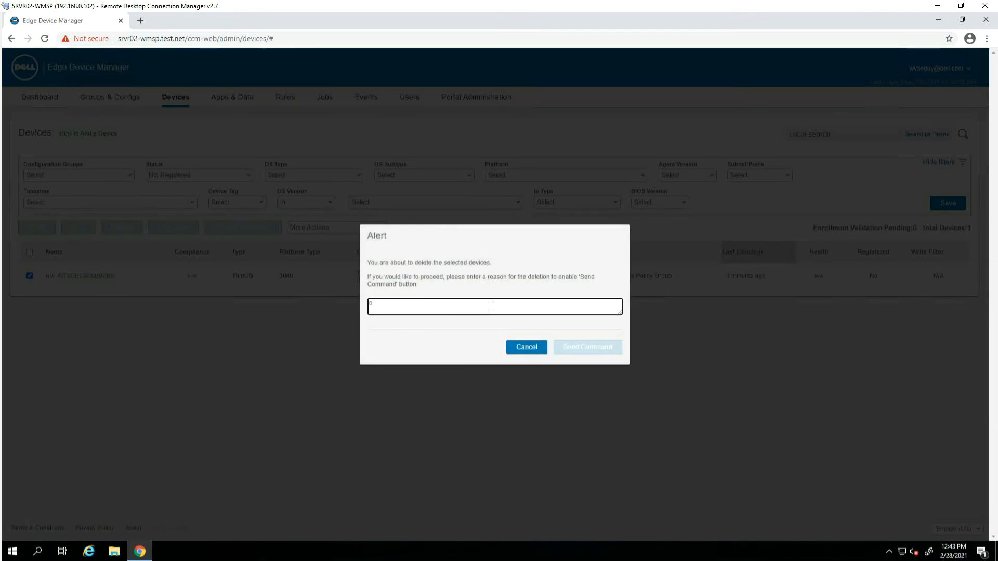
type("test")
left_click(576, 349)
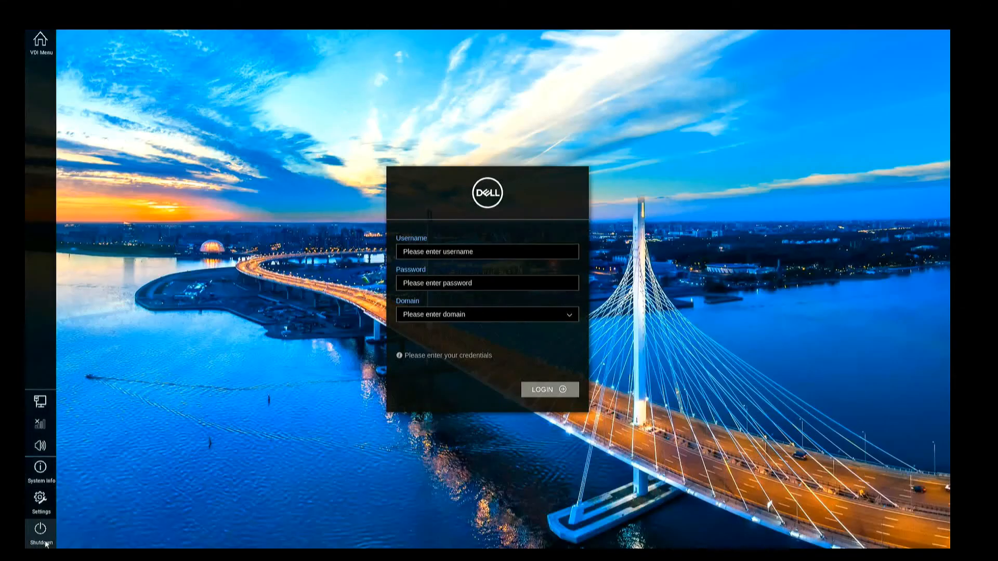
left_click(45, 544)
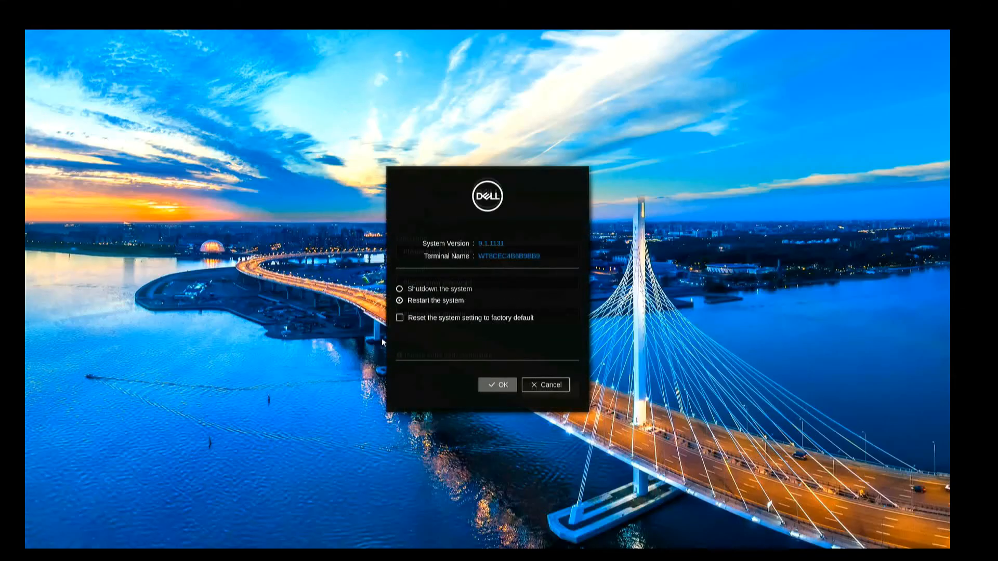
Restart the thin client and view its group registration key in Central Configuration without saving
left_click(495, 383)
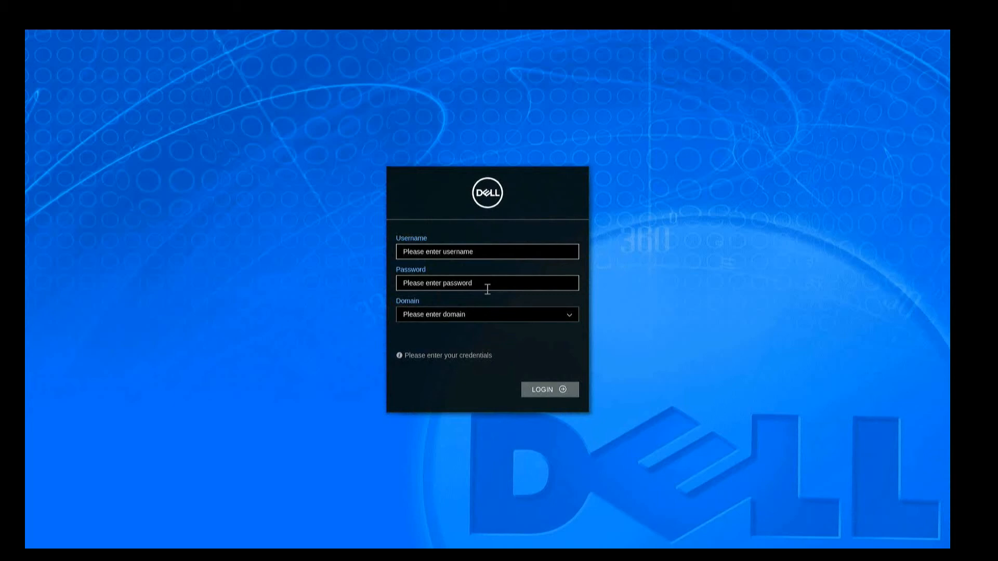
mouse_move(24, 355)
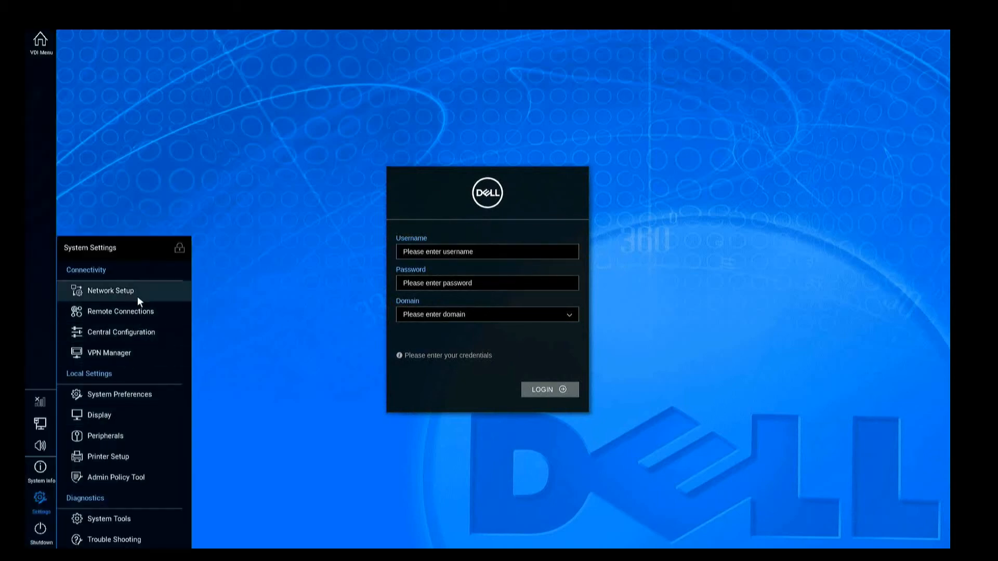
left_click(141, 326)
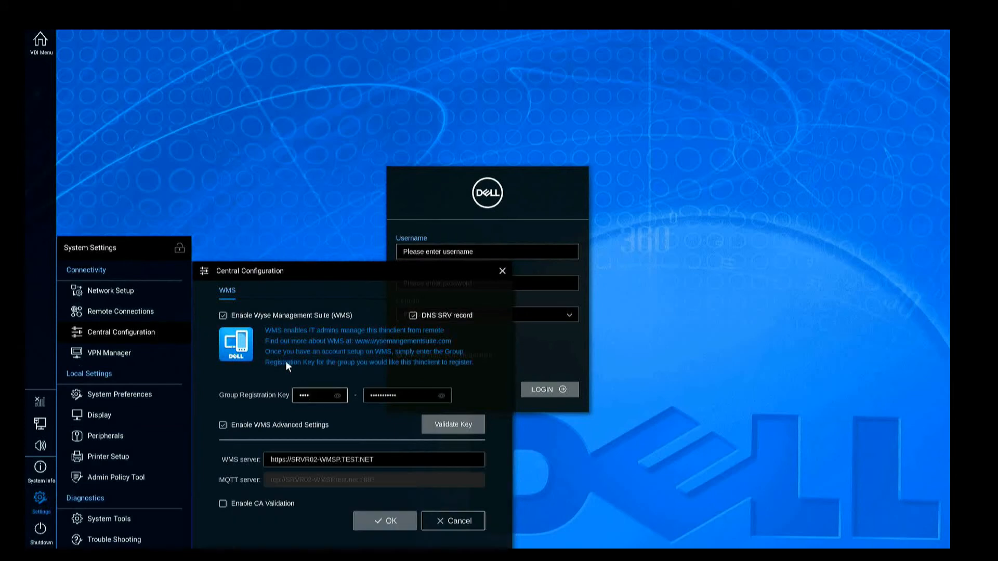
left_click(441, 397)
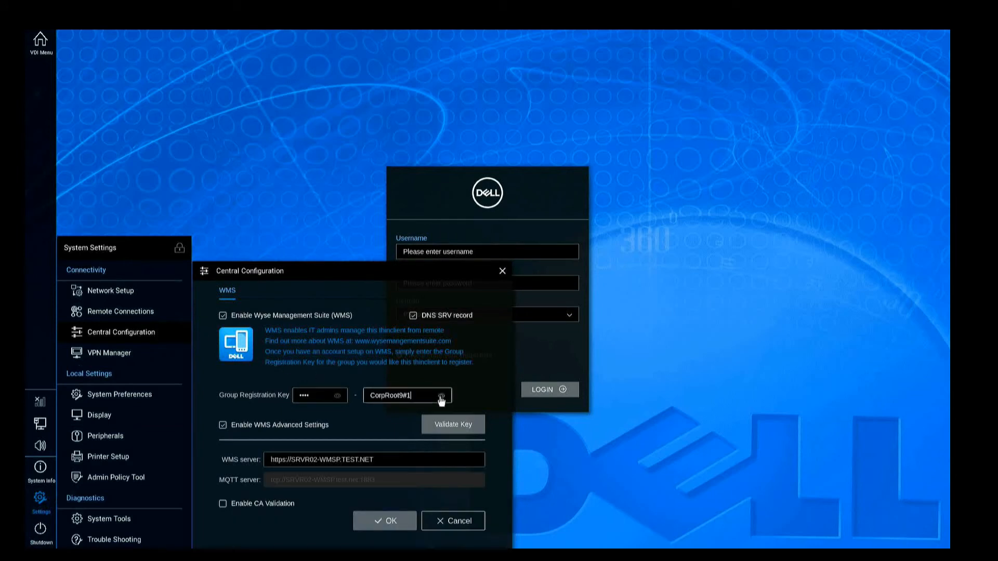
left_click(462, 523)
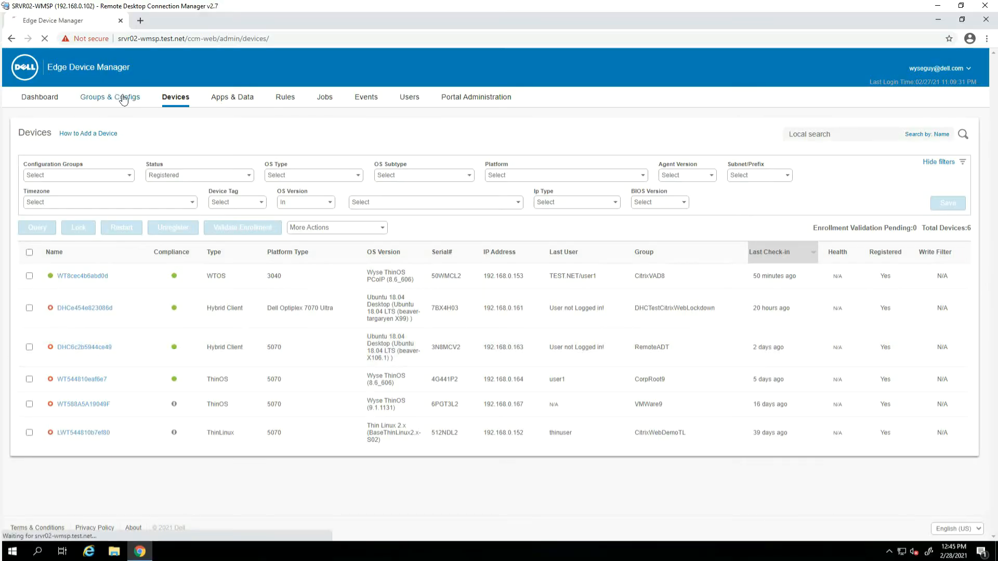
Check the Devices list for the re-registered ThinOS 3040 in CorpRoot9, then return to Groups & Configs
left_click(119, 97)
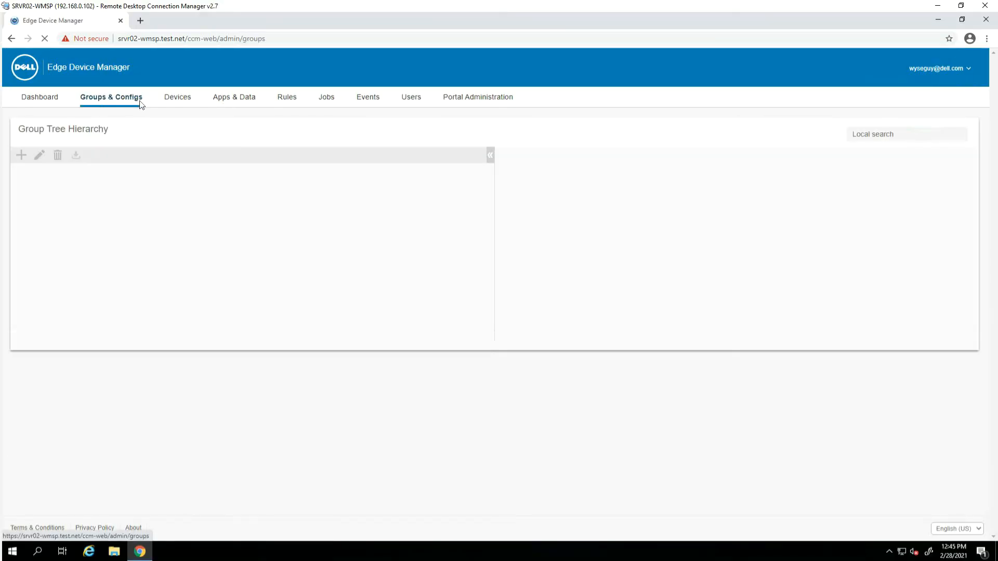
left_click(182, 99)
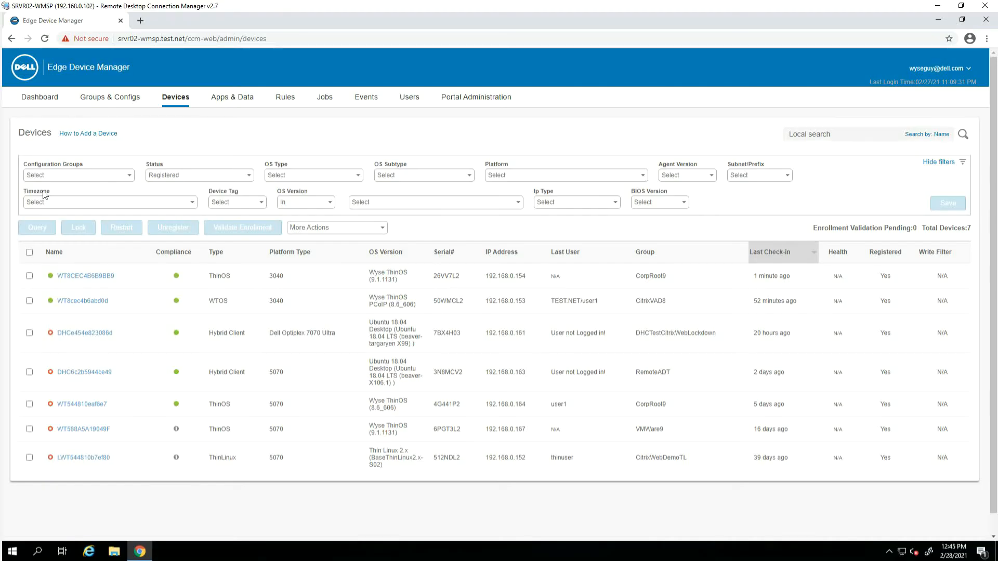
left_click(87, 100)
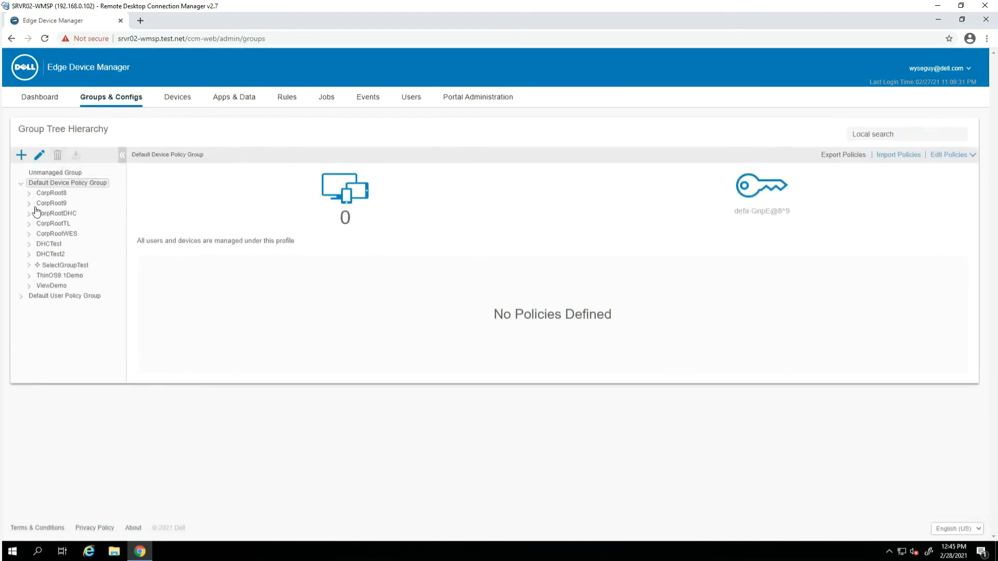
Review the CorpRoot9 group's Personalization and Services policy settings
left_click(29, 204)
left_click(60, 215)
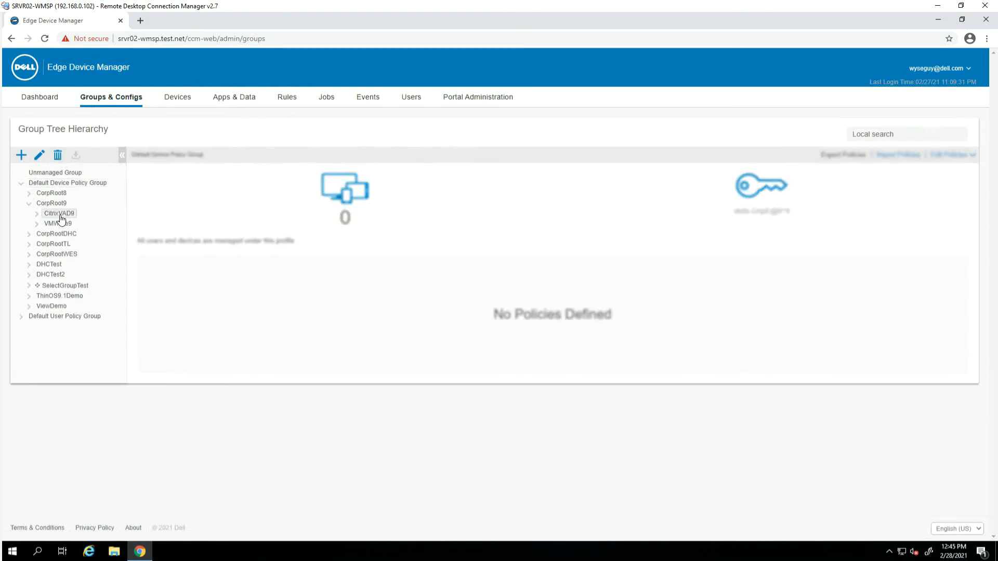
left_click(54, 204)
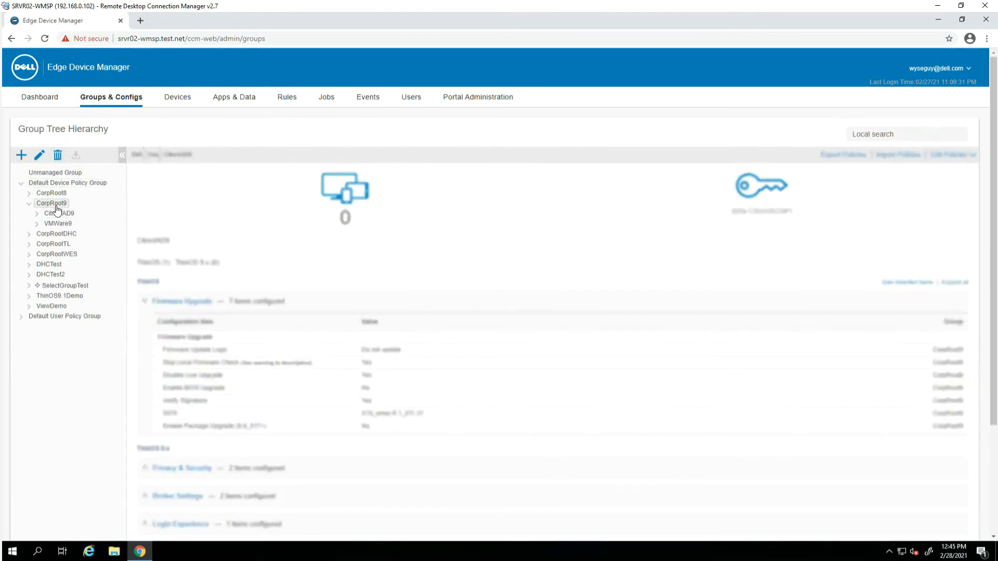
scroll(171, 350, "down", 1)
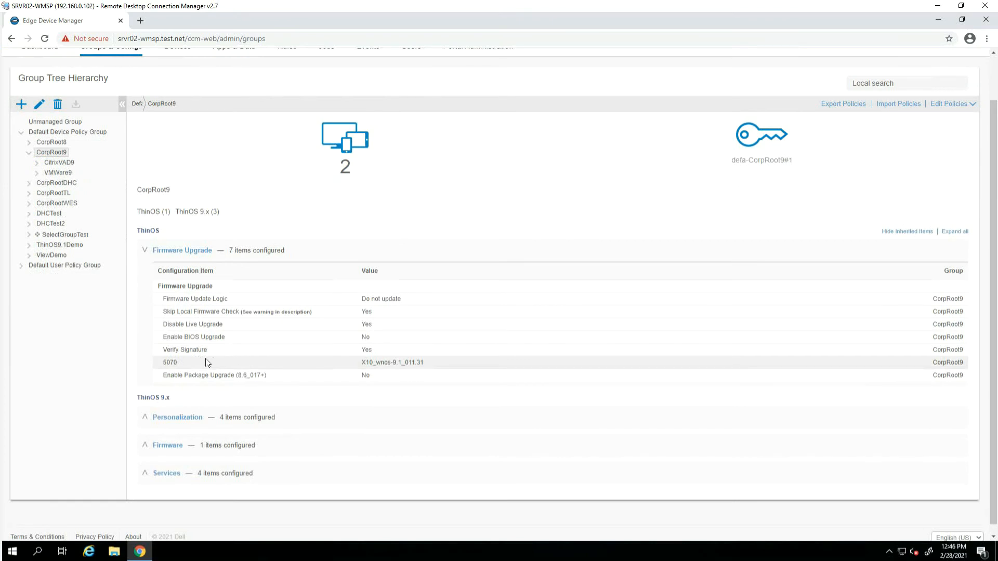
scroll(141, 418, "down", 1)
left_click(142, 410)
scroll(267, 403, "down", 2)
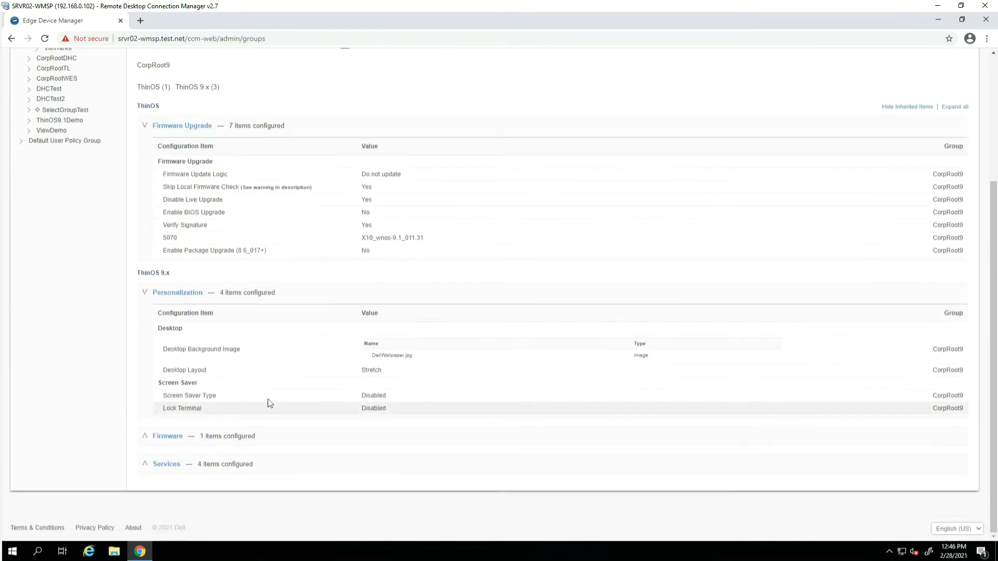
scroll(272, 472, "down", 2)
left_click(147, 463)
scroll(242, 479, "down", 2)
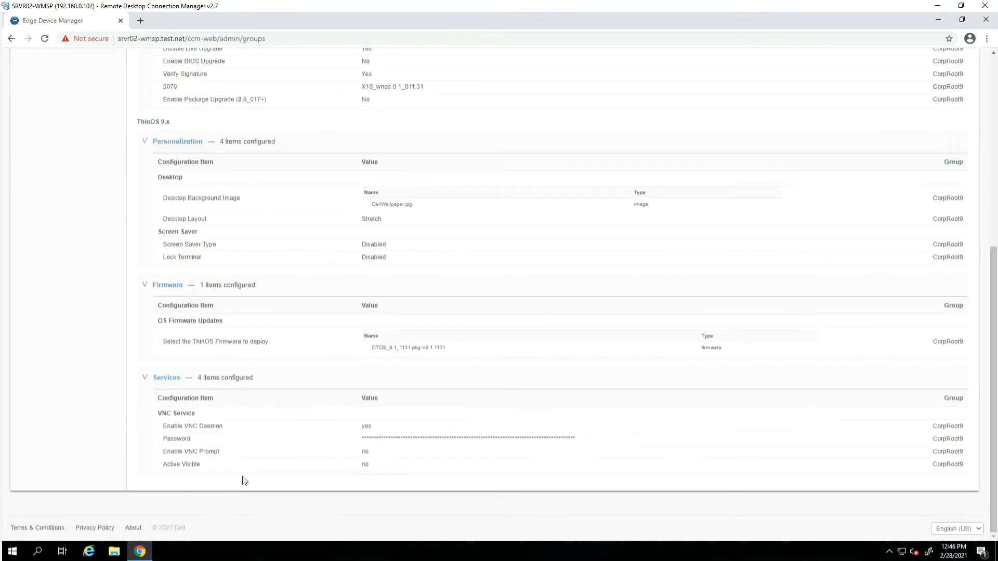
scroll(245, 457, "up", 6)
Show only CitrixVAD9's own Privacy & Security and Broker Settings, then launch Citrix Studio
left_click(59, 141)
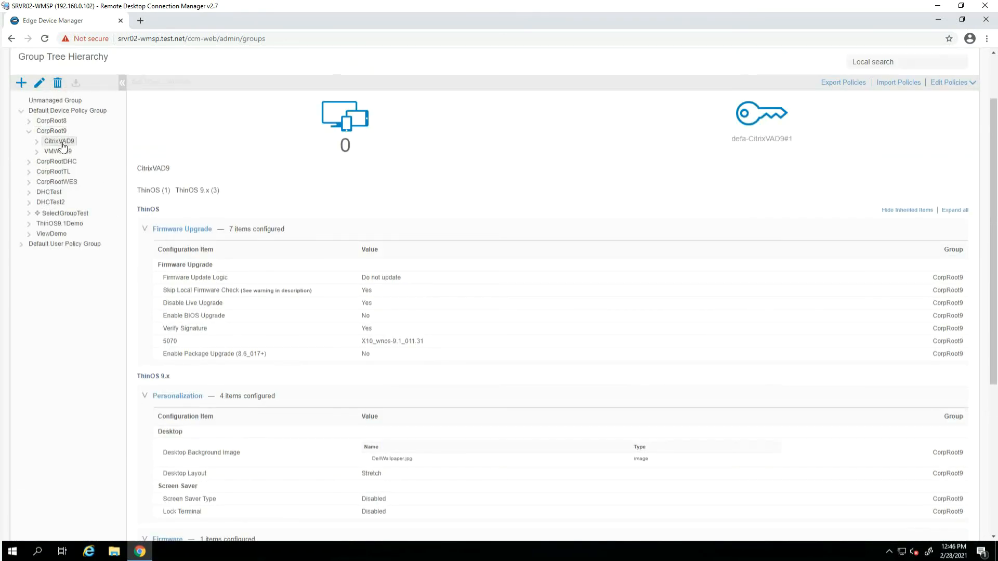
left_click(899, 212)
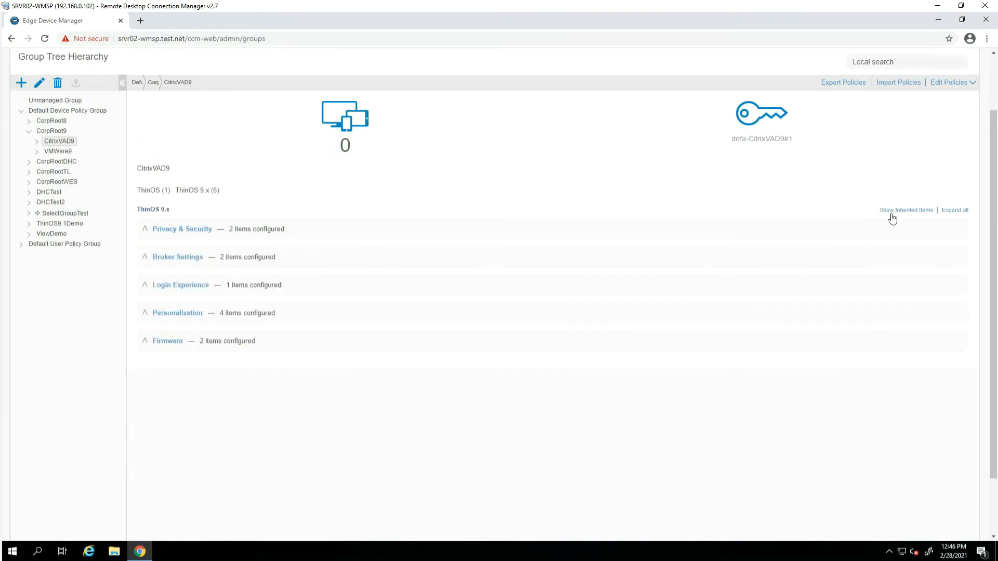
left_click(141, 232)
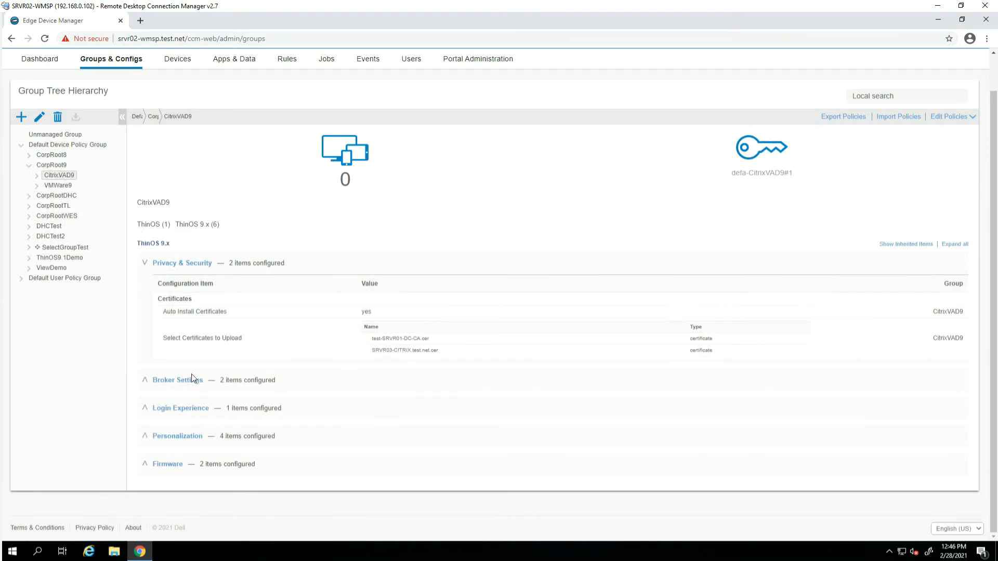
left_click(140, 383)
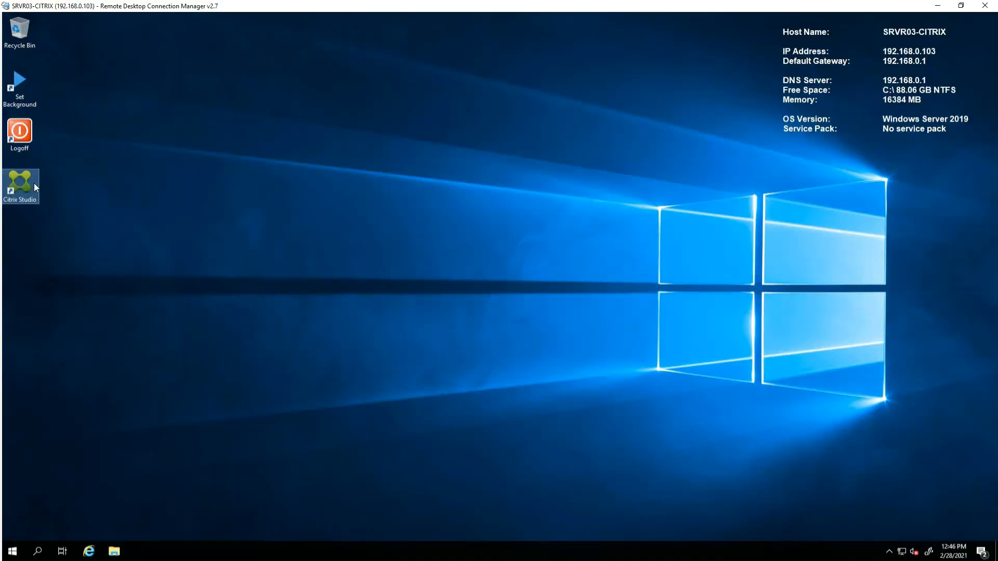
double_click(33, 183)
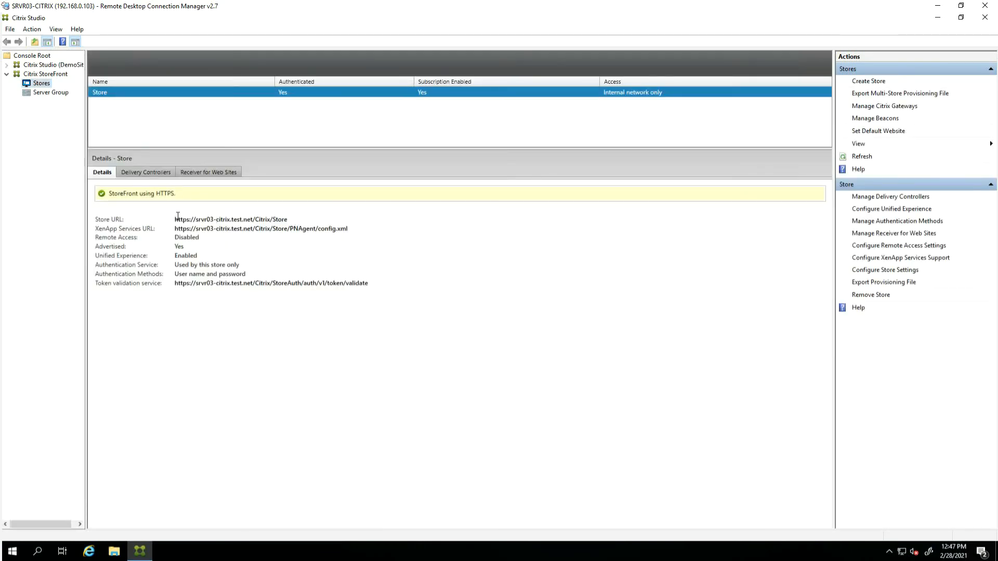
Copy the StoreFront Store URL and load it in the web browser
left_click_drag(176, 218, 297, 224)
key("ctrl+c")
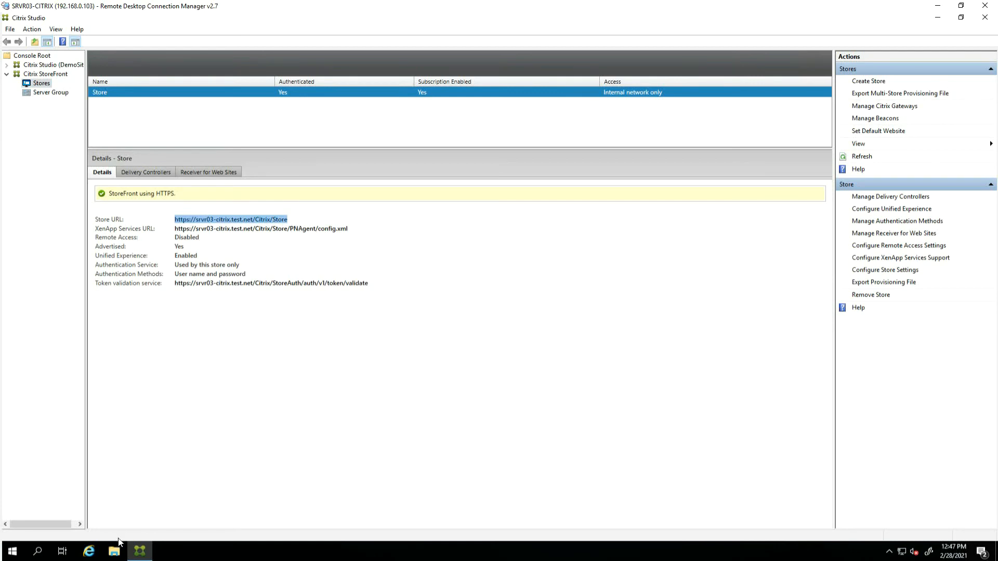
left_click(85, 556)
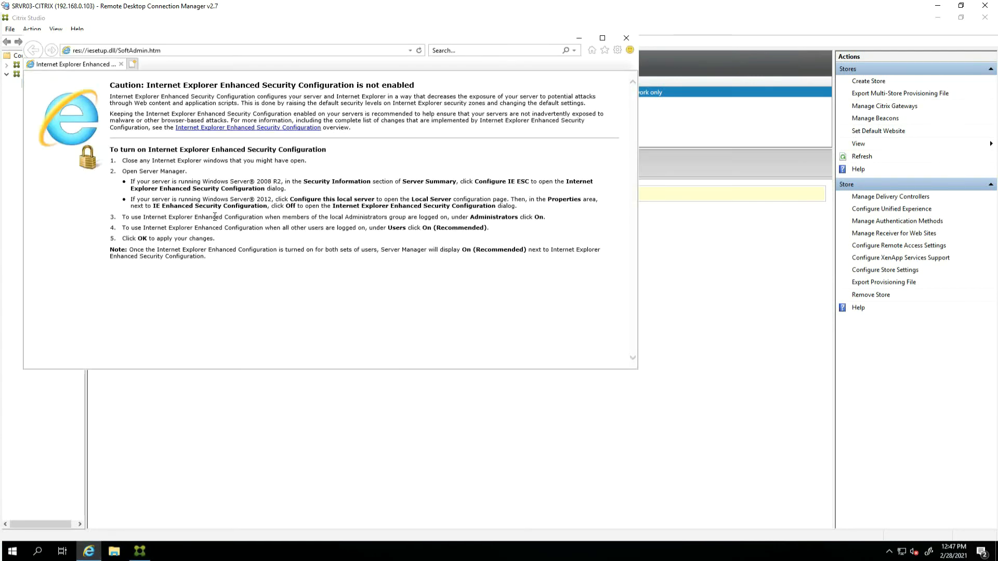
left_click(179, 52)
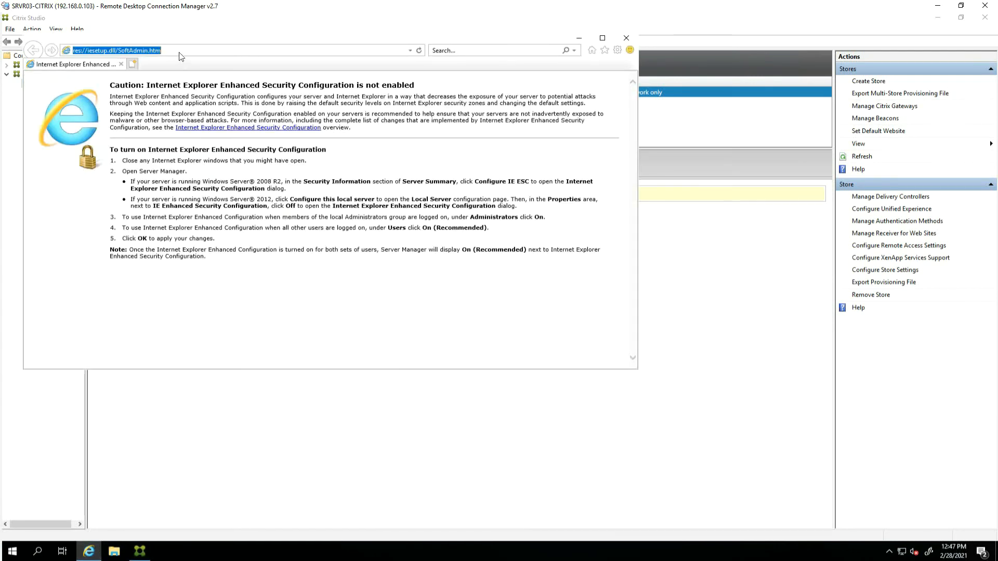
key("ctrl+v")
key("Return")
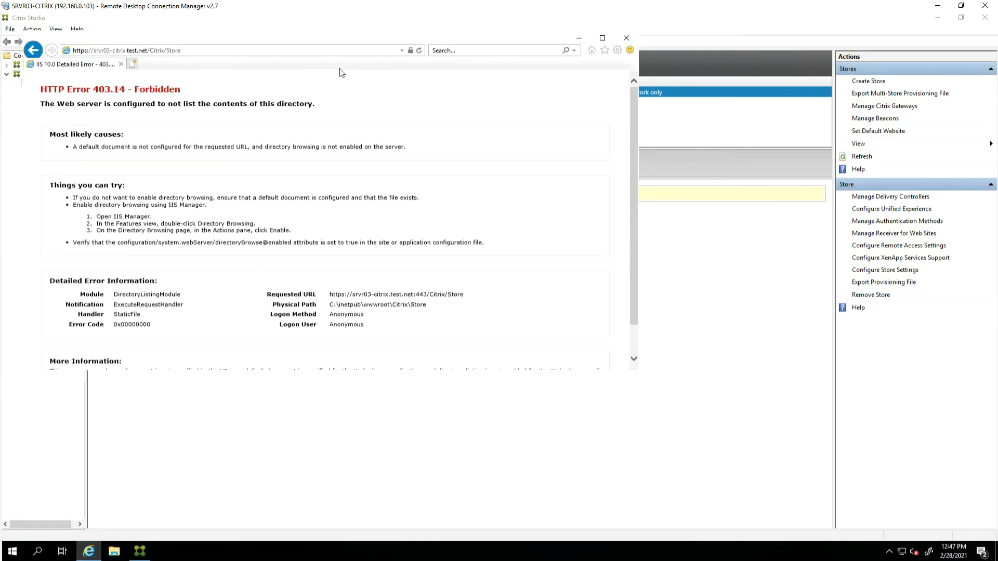
Inspect the site's certificate chain, issuing CA and server certificate, then close the browser
left_click(410, 50)
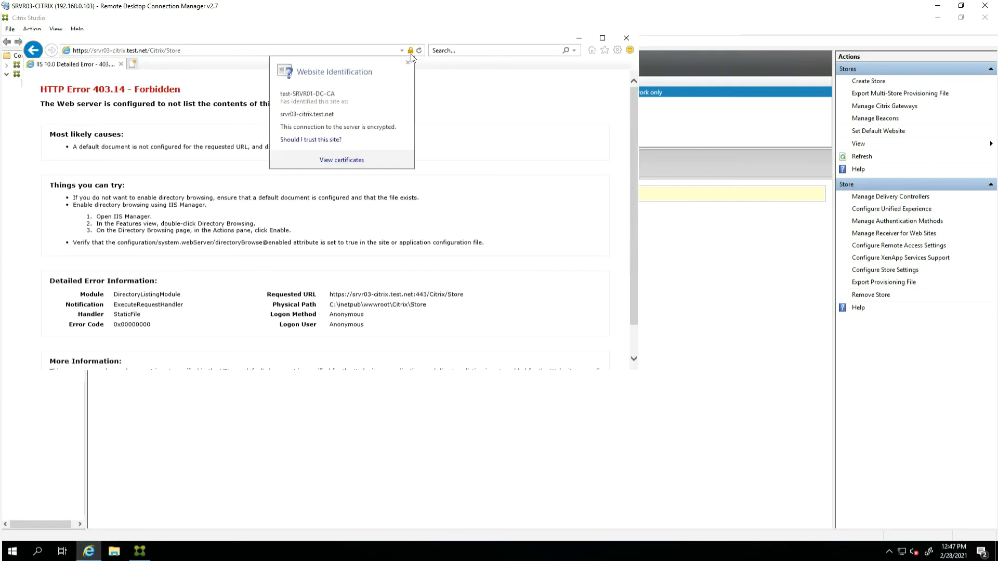
left_click(341, 160)
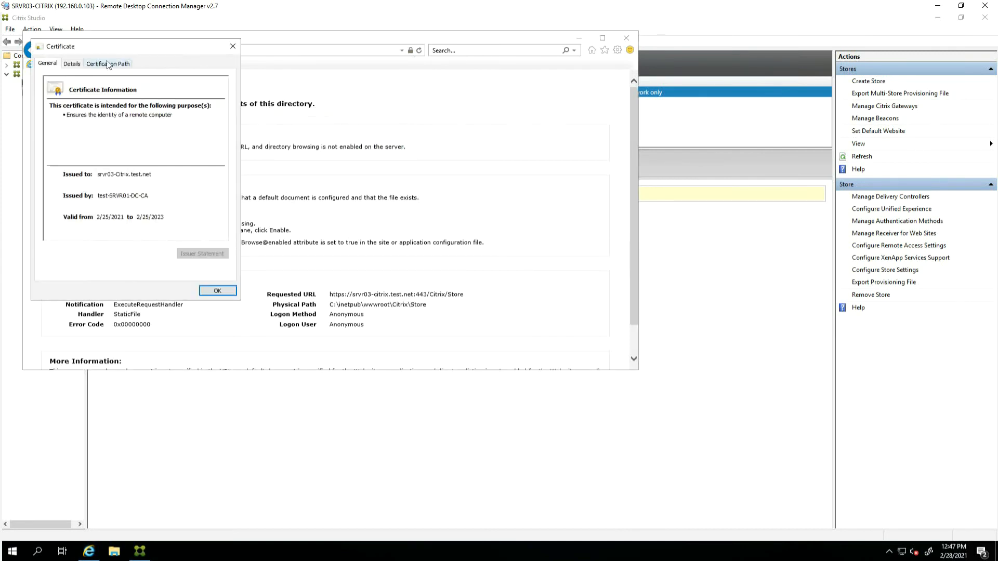
left_click(110, 64)
left_click(89, 90)
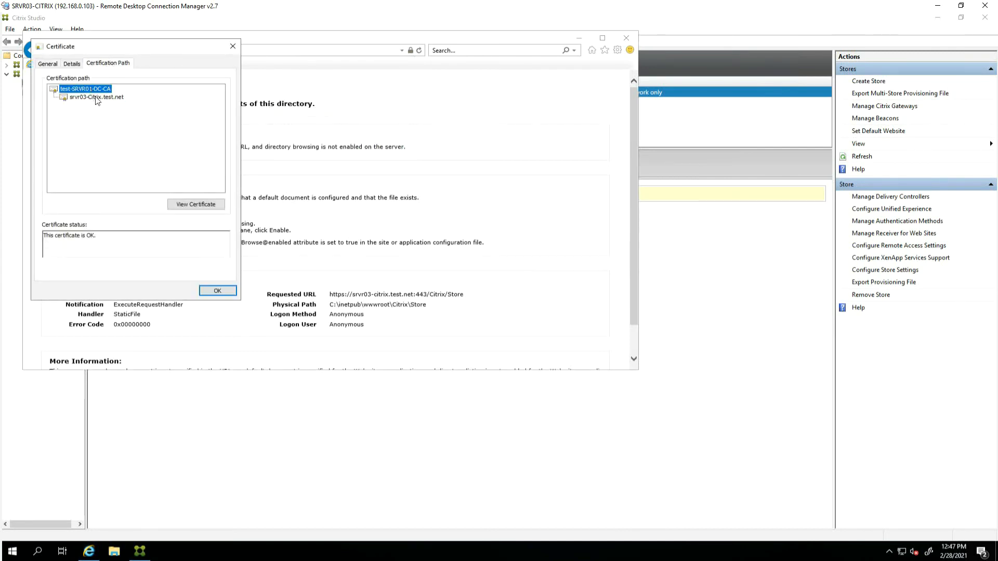
left_click(97, 98)
left_click(92, 90)
left_click(232, 46)
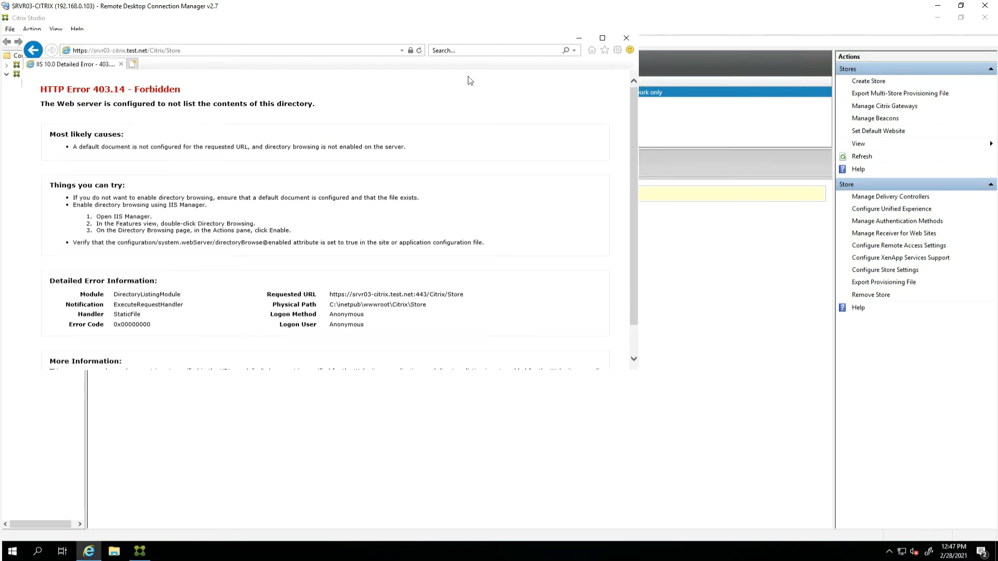
left_click(626, 41)
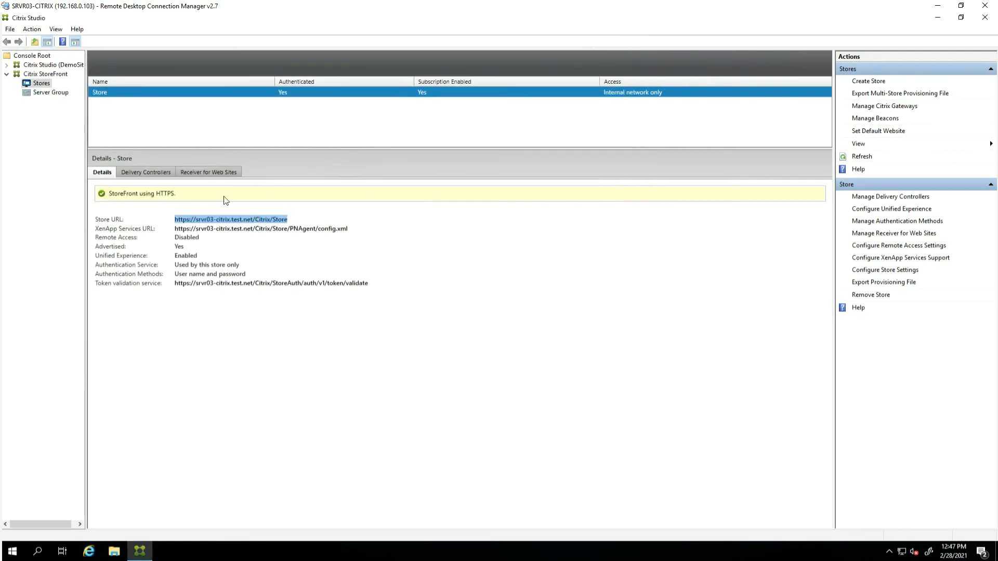
List the Win2019Catalog machines, confirming SRVR04-CRAD.test.net is registered, then minimize Citrix Studio
left_click(6, 65)
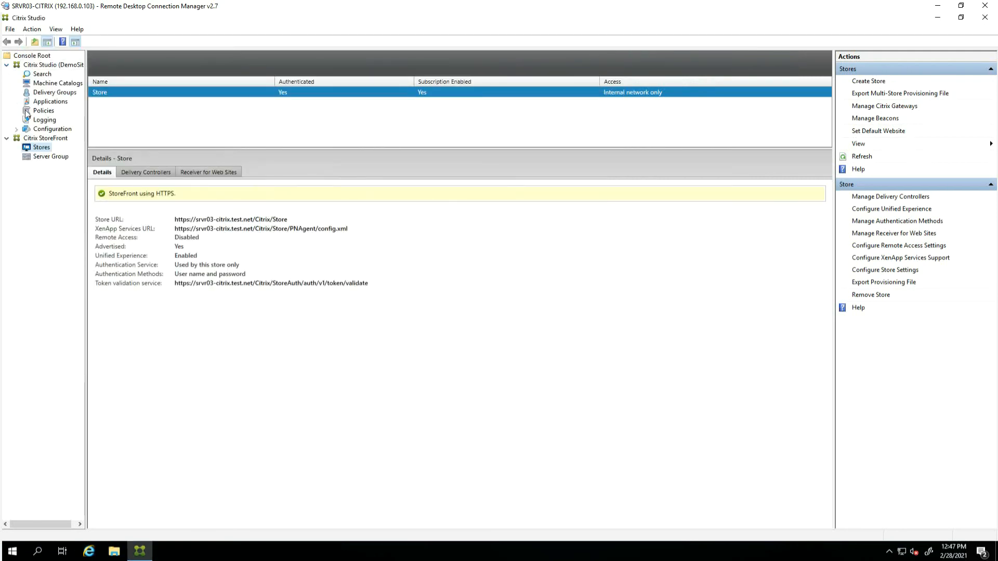
left_click(59, 83)
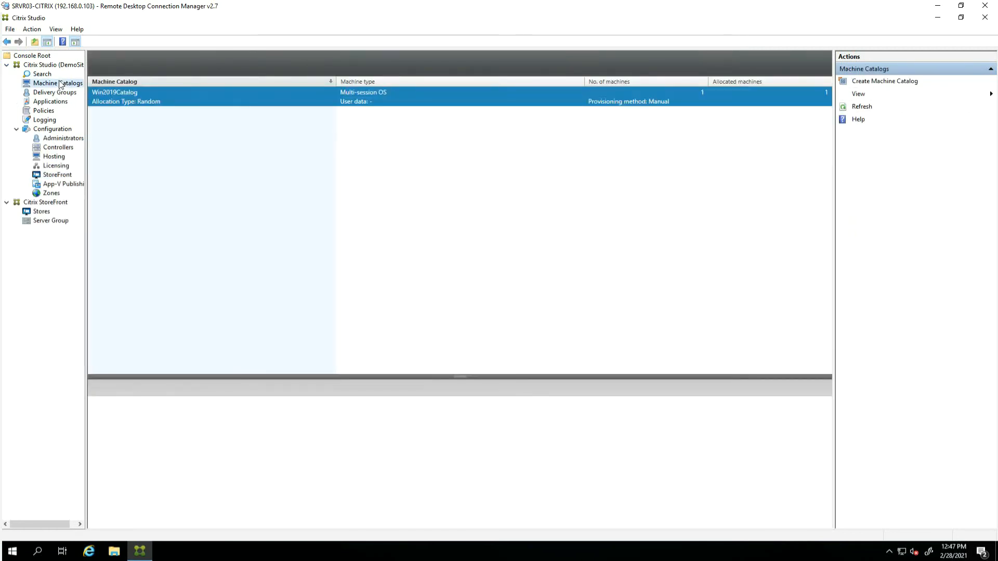
key("Up")
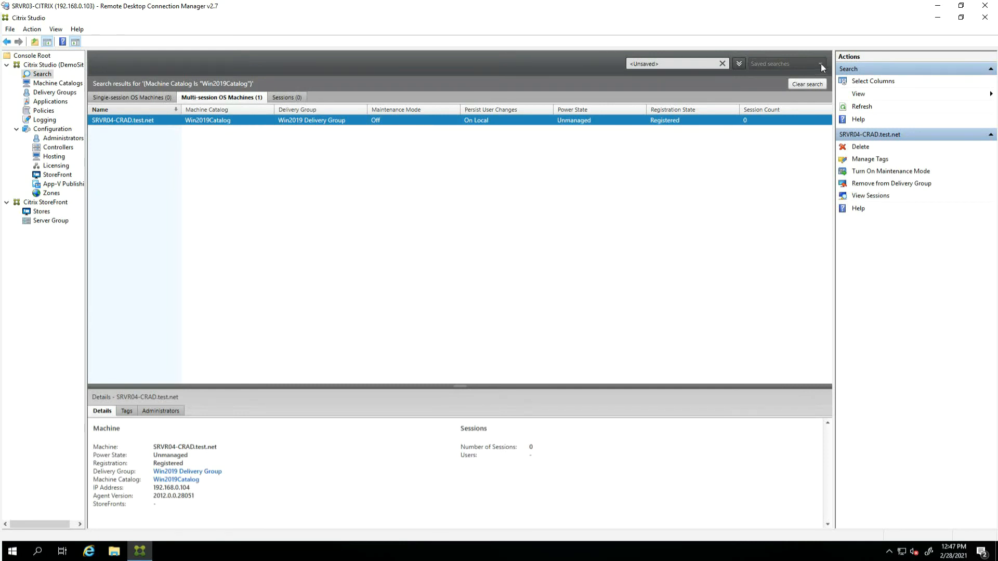
left_click(940, 7)
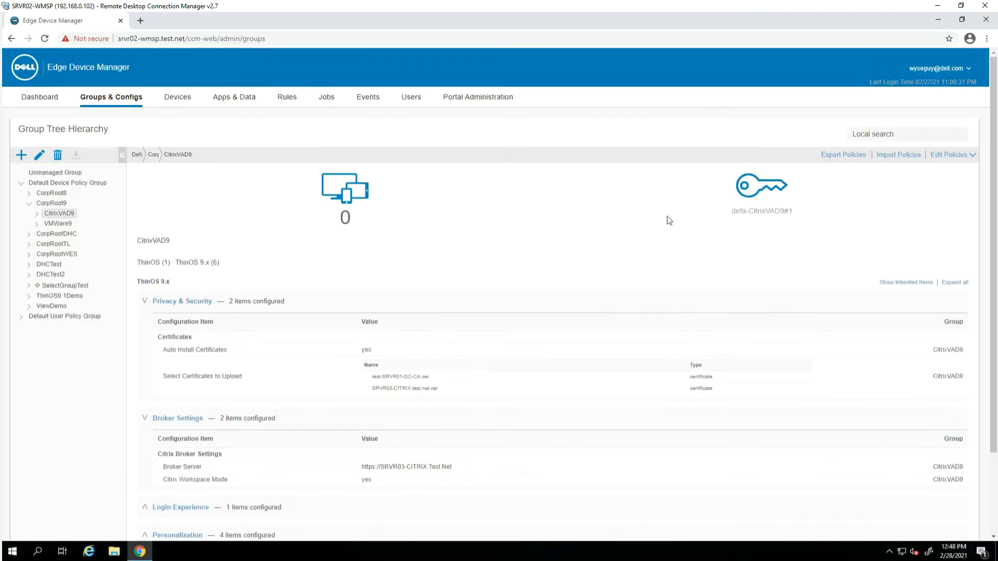
Expand CitrixVAD9's Login Experience, Personalization and Firmware sections to see its three ThinOS packages
scroll(665, 218, "down", 3)
left_click(147, 411)
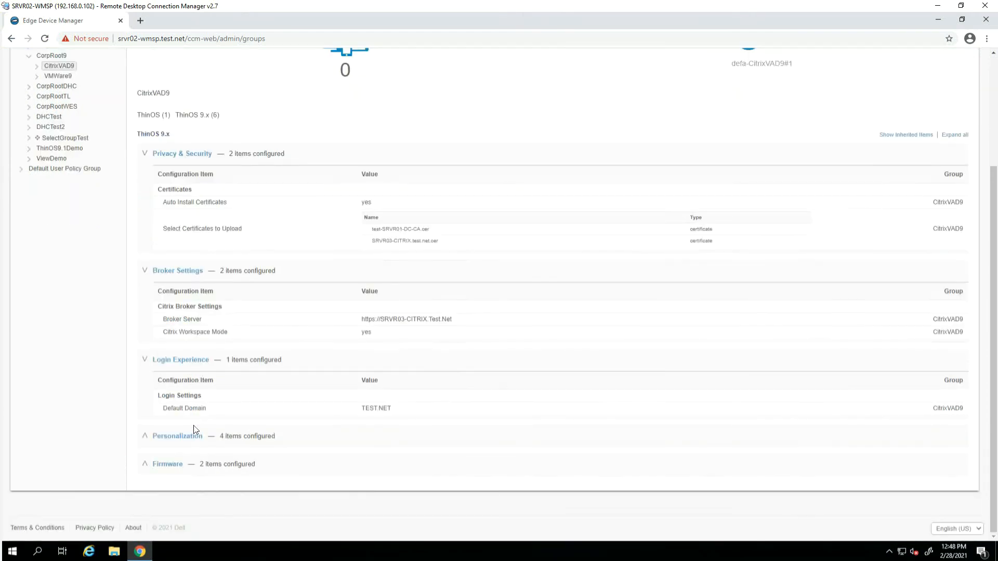
left_click(143, 445)
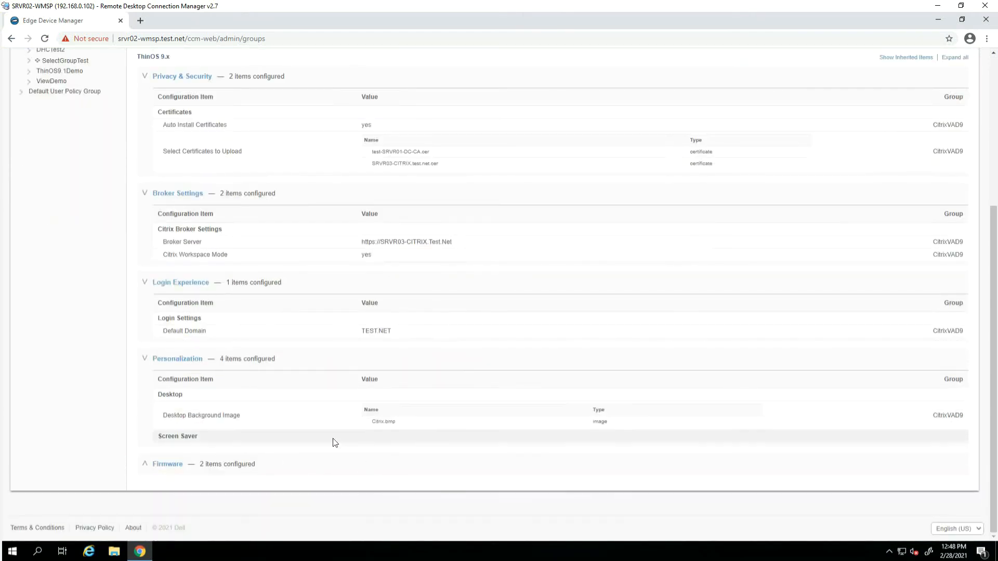
left_click(144, 471)
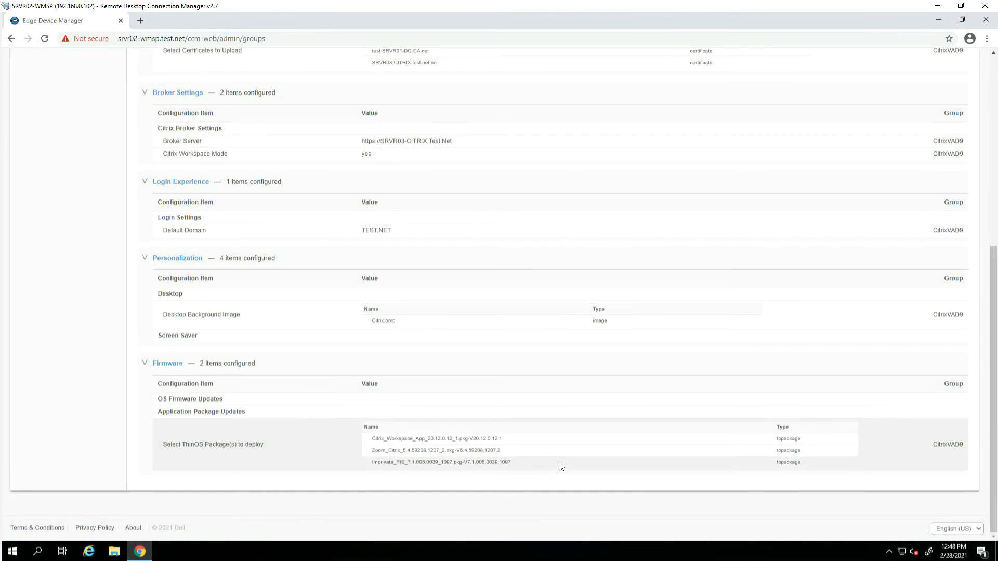
scroll(561, 466, "up", 6)
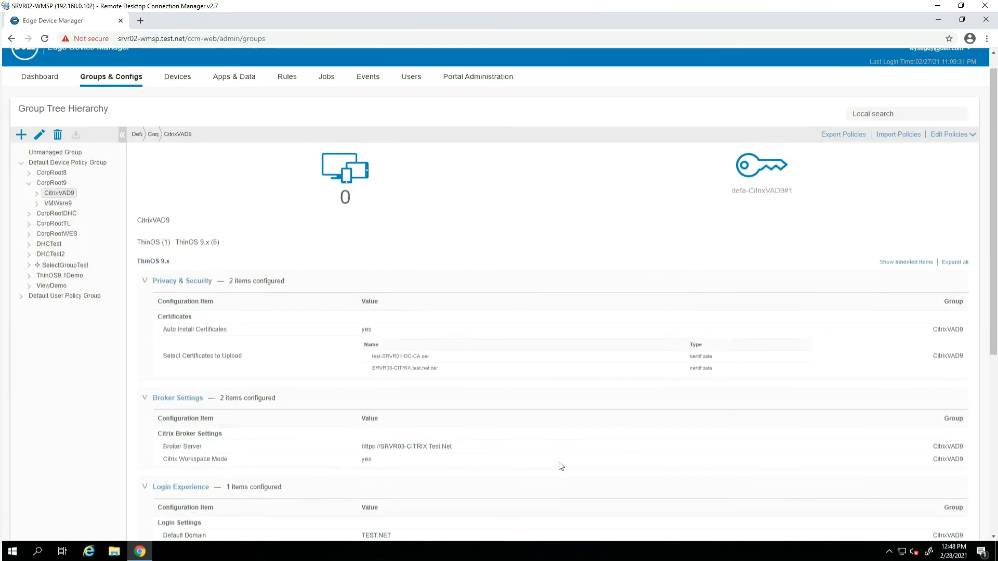
left_click(177, 77)
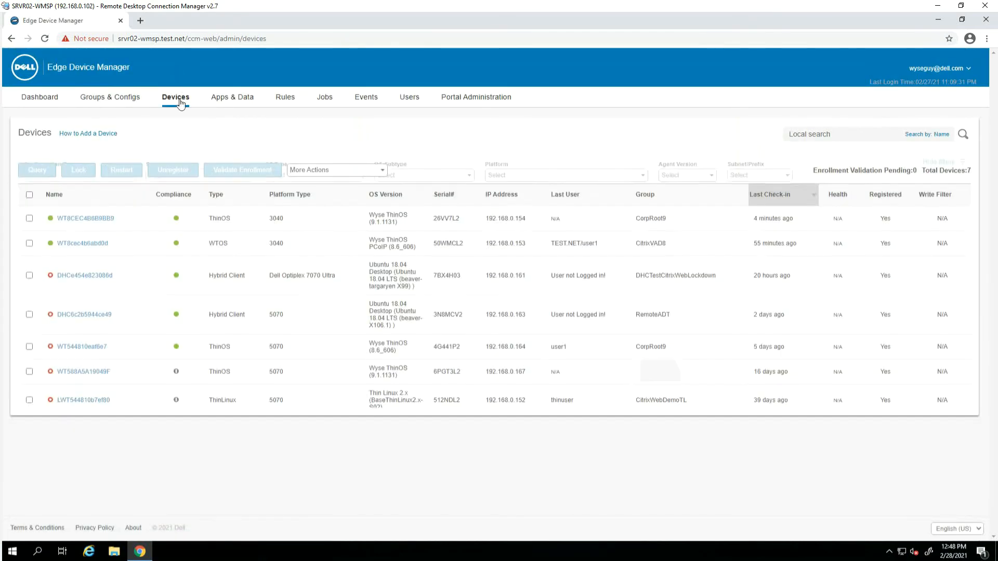
Move the first ThinOS 3040 device into the CorpRoot9 > CitrixVAD9 group
left_click(29, 276)
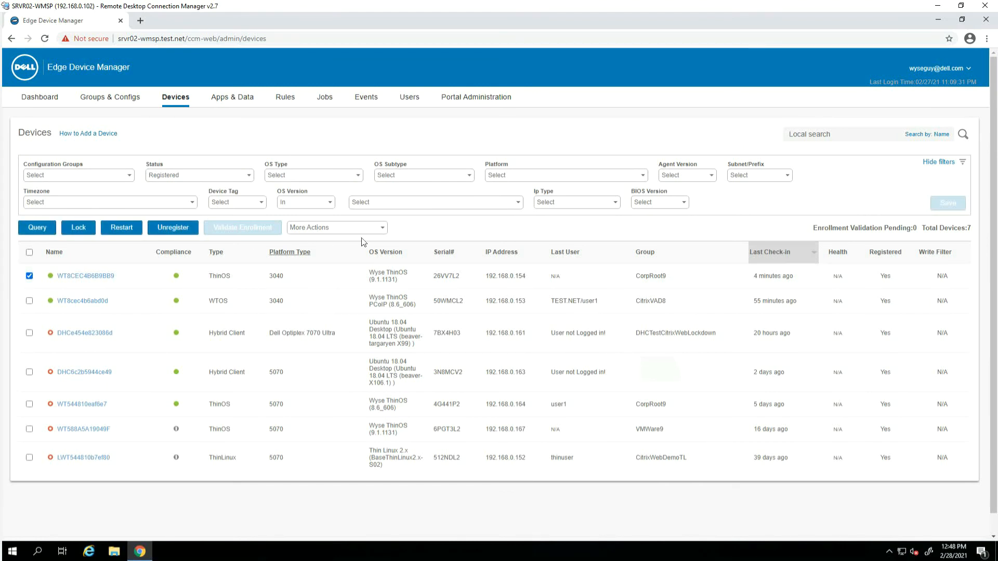
left_click(380, 230)
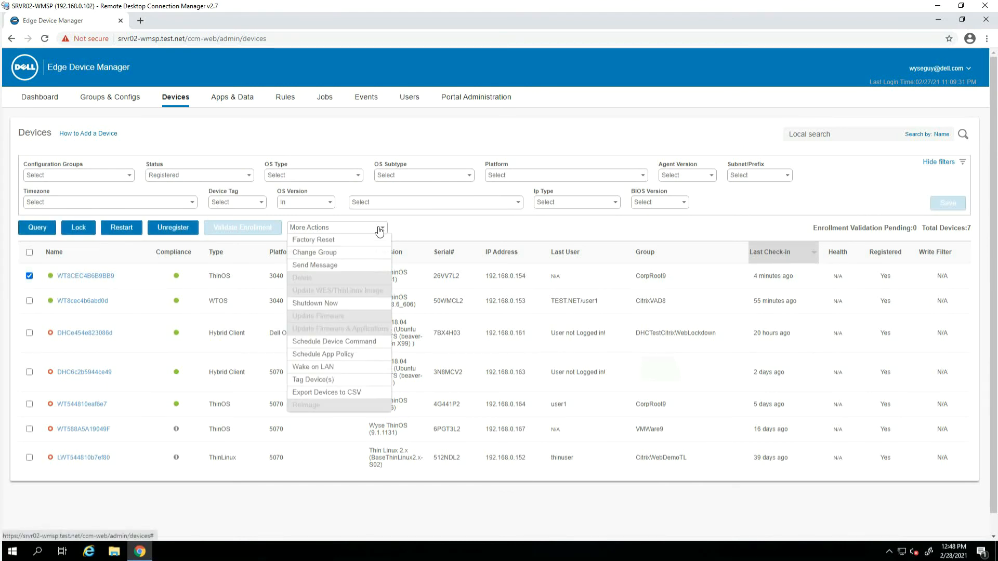
left_click(342, 253)
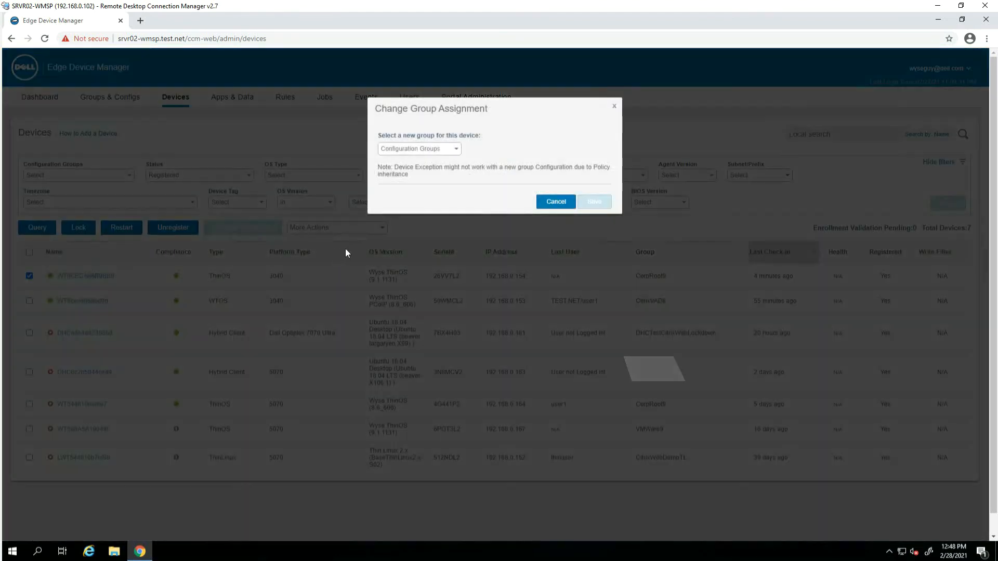
left_click(456, 150)
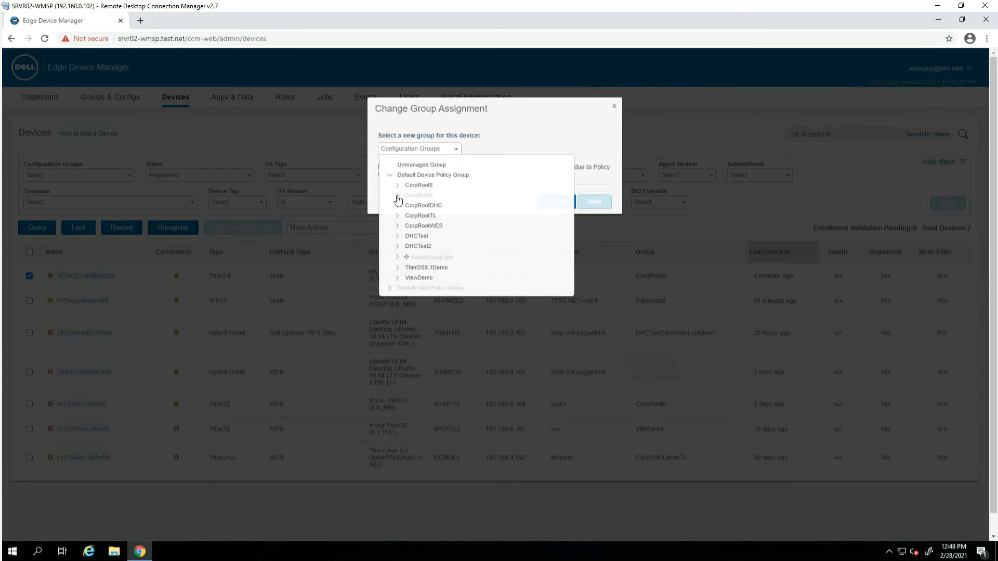
left_click(398, 200)
left_click(423, 208)
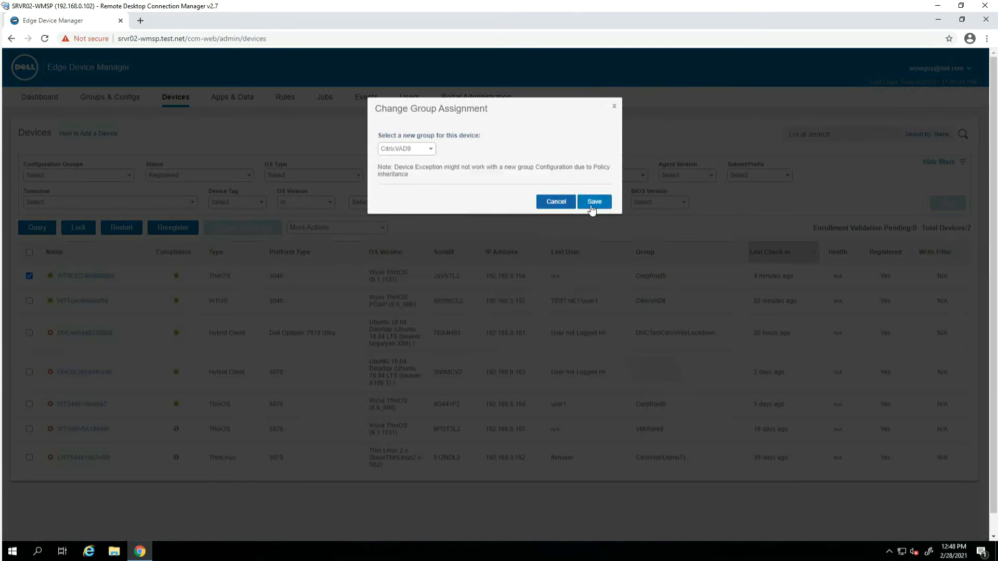
left_click(580, 205)
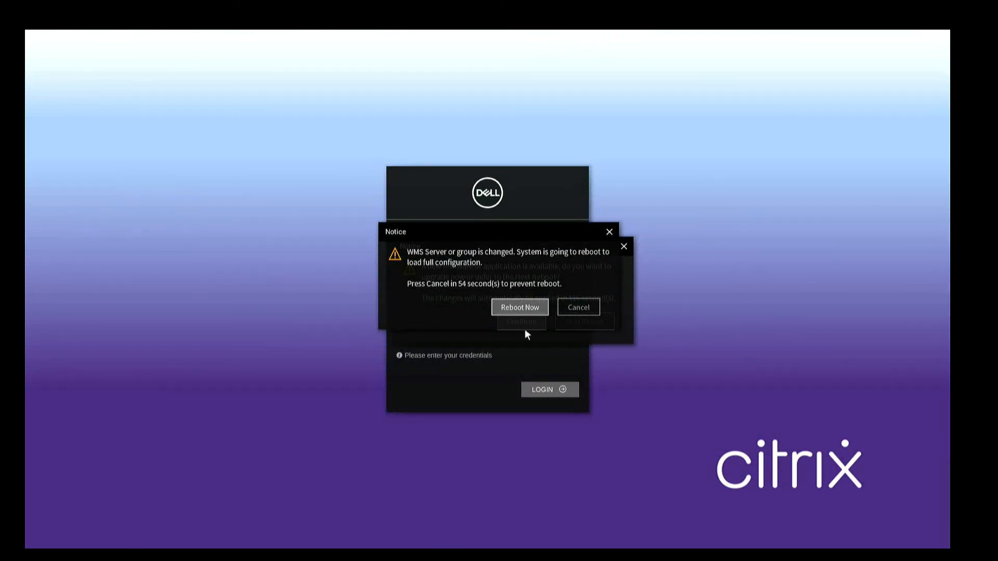
Reboot the client to load the new group configuration and install the pending CitrixVAD9 package upgrade
left_click(542, 309)
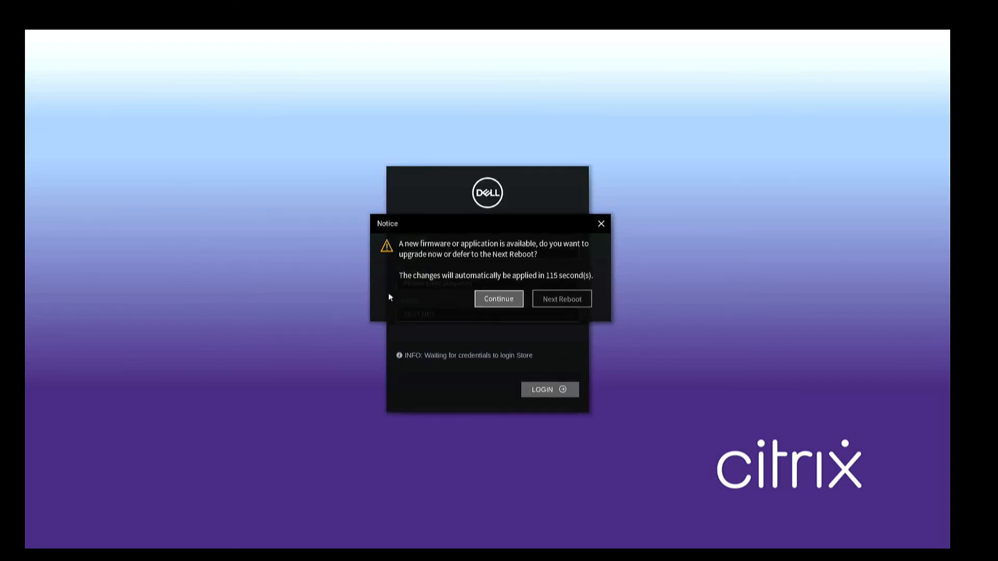
left_click(506, 300)
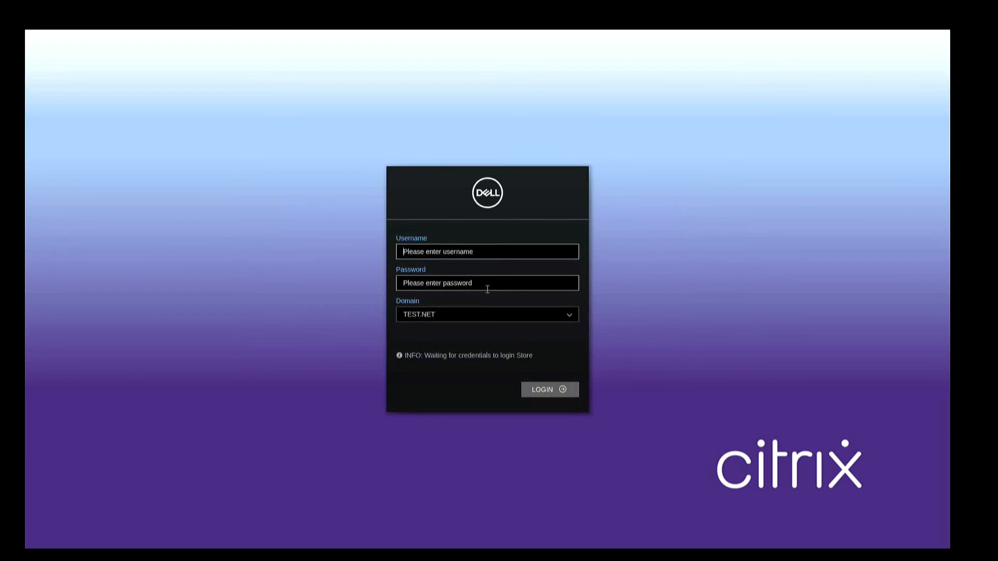
Sign in to the Citrix store with the user's credentials and launch the published Calculator
type("user1")
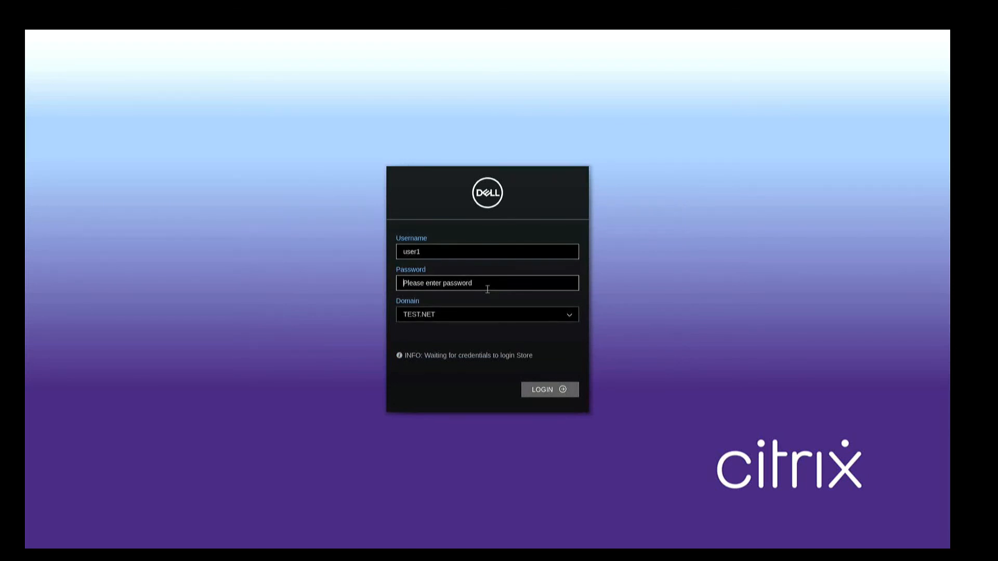
type("••")
key("Return")
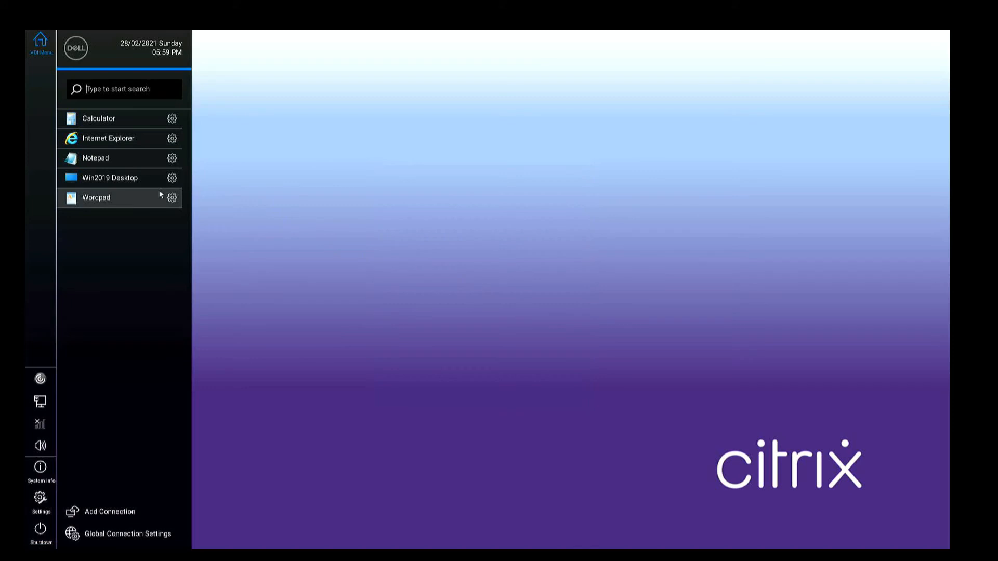
left_click(118, 125)
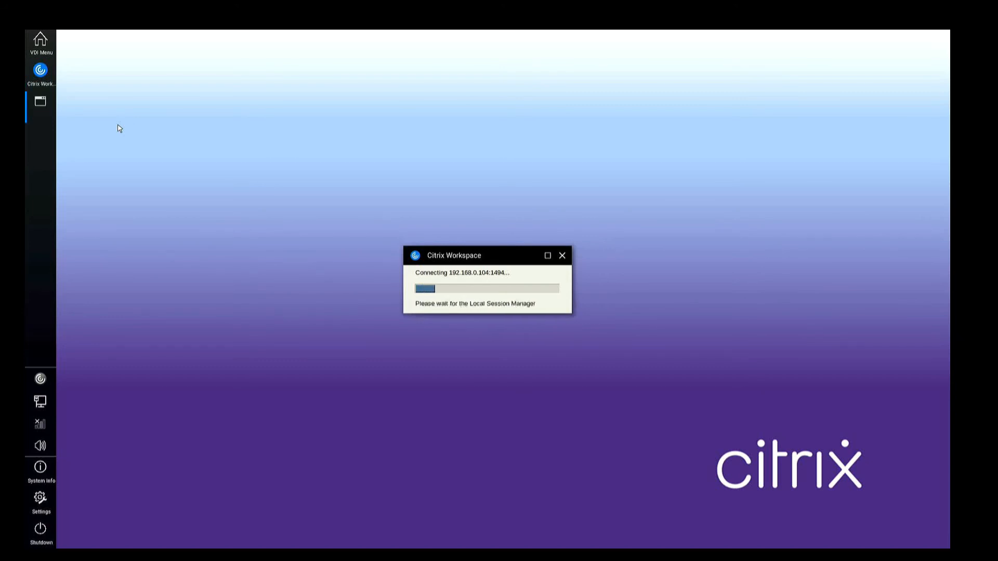
Launch Internet Explorer with recommended settings, then start the Win2019 Desktop session
left_click(39, 47)
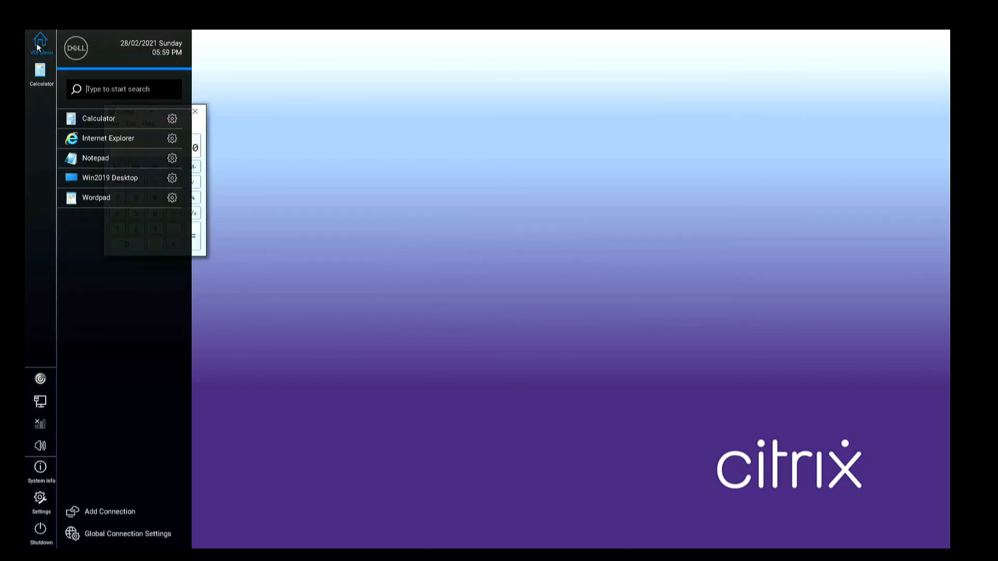
left_click(105, 143)
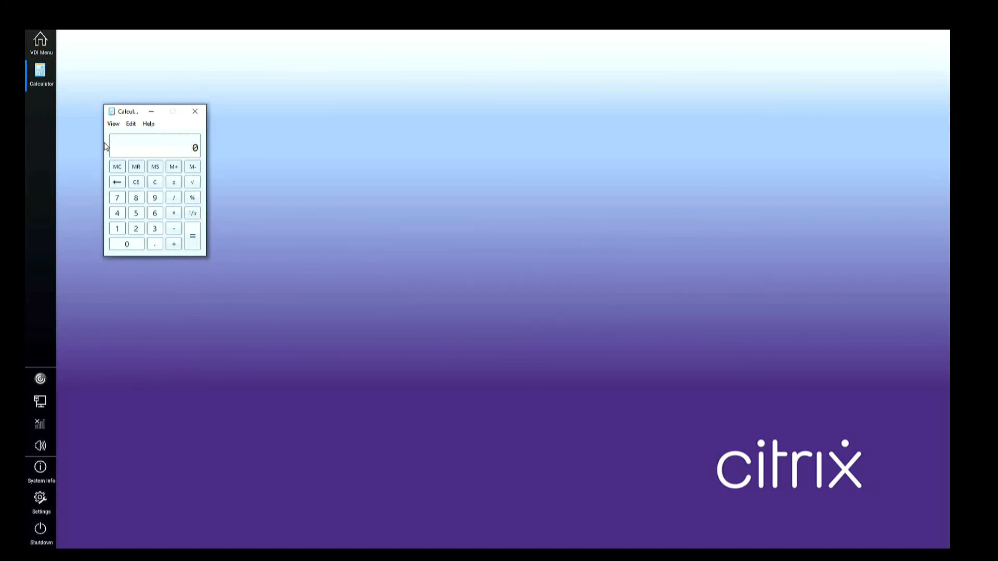
left_click_drag(179, 56, 401, 190)
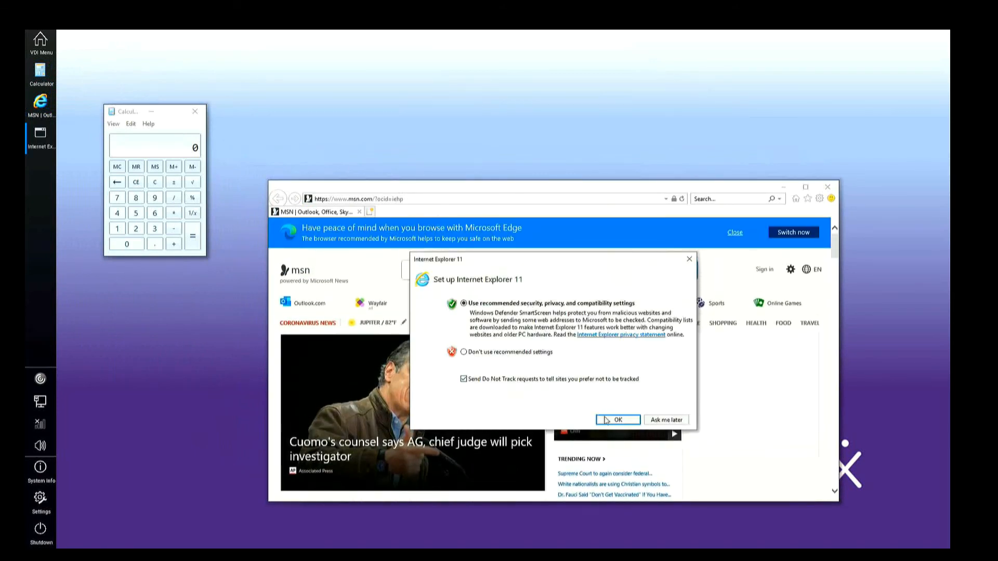
left_click(622, 423)
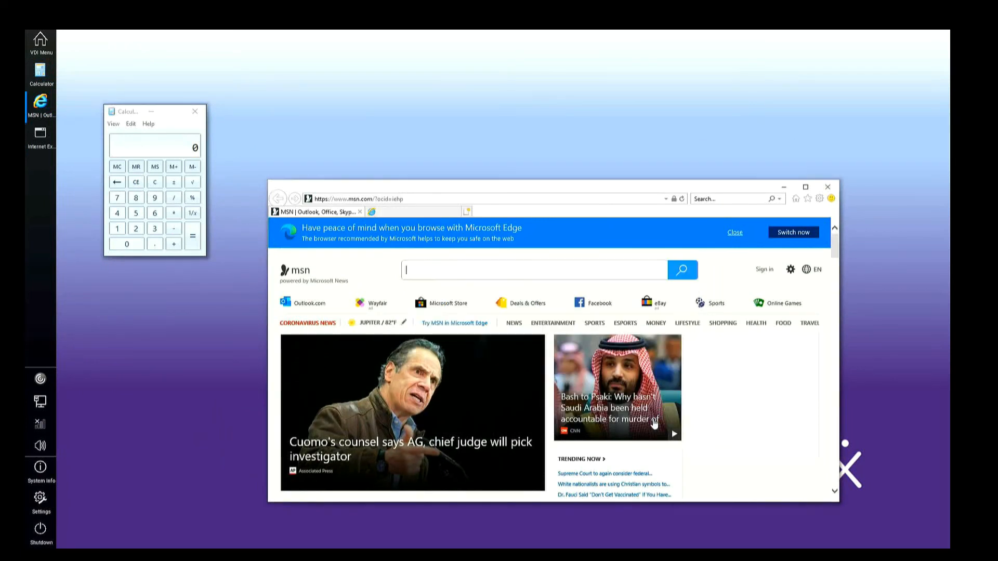
left_click(40, 53)
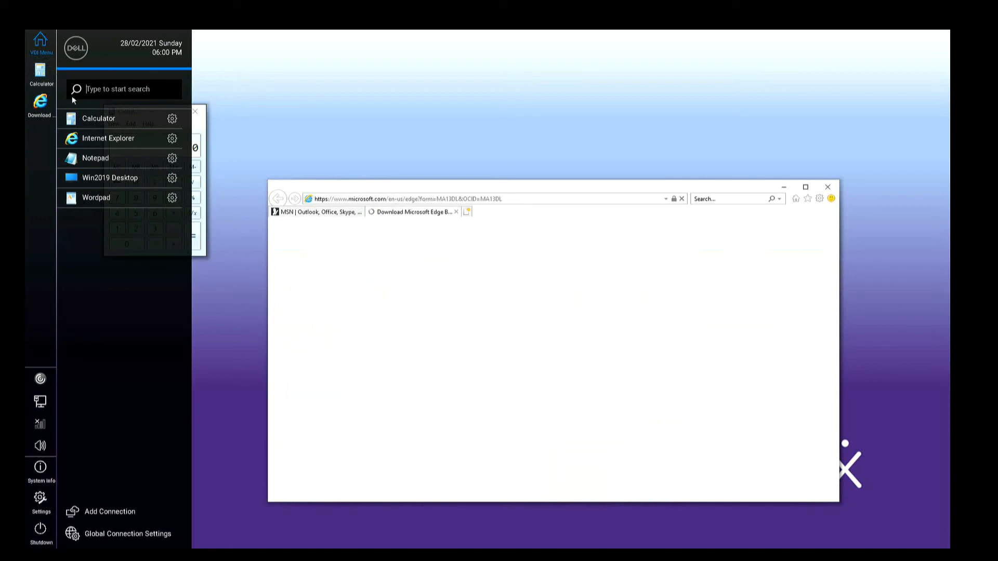
left_click(138, 185)
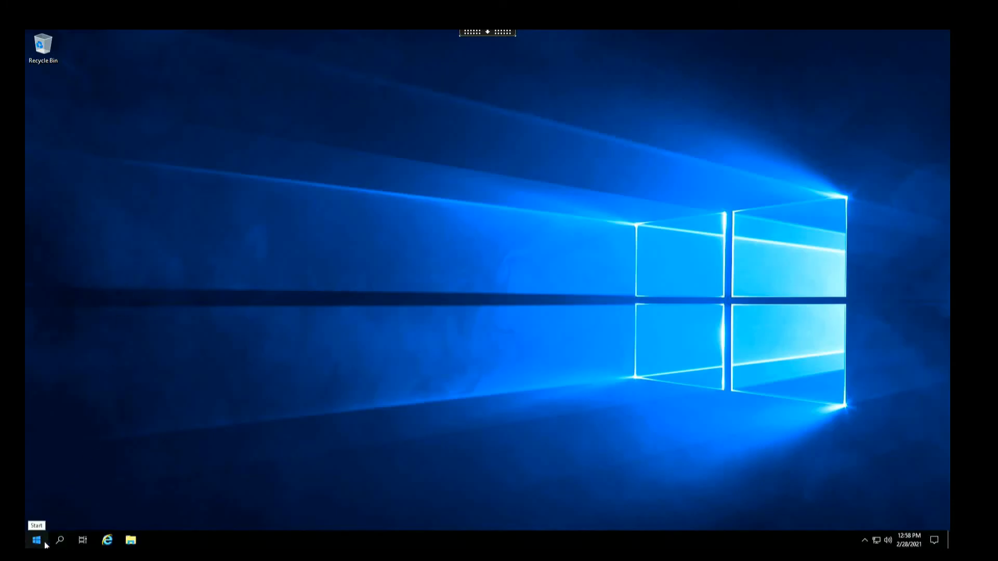
Bring the Win2019 Desktop to the front and sign out from the Start menu account options
key("alt+Tab")
key("alt+Tab")
key("alt+Tab")
key("alt+Tab")
key("alt+Tab")
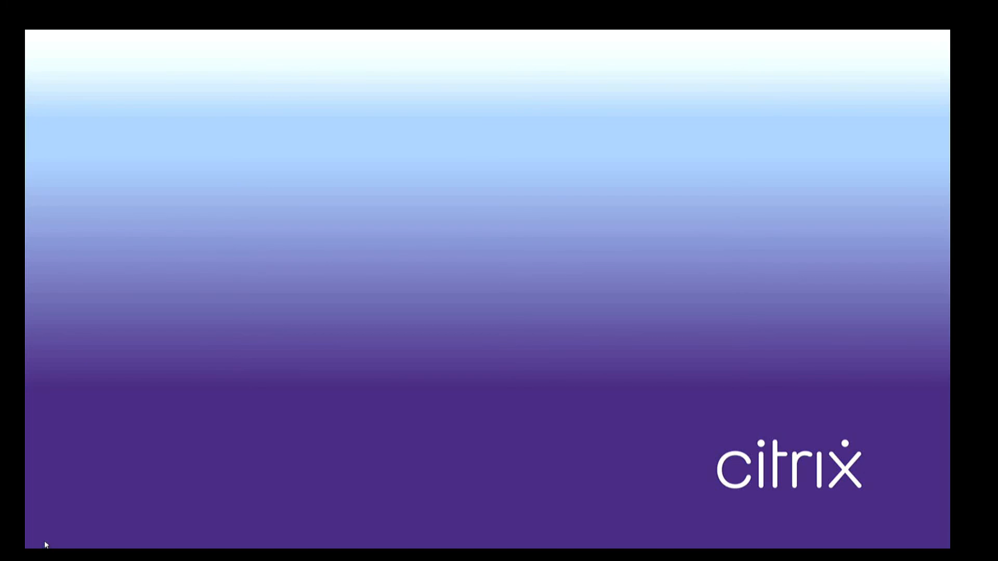
key("alt+Tab")
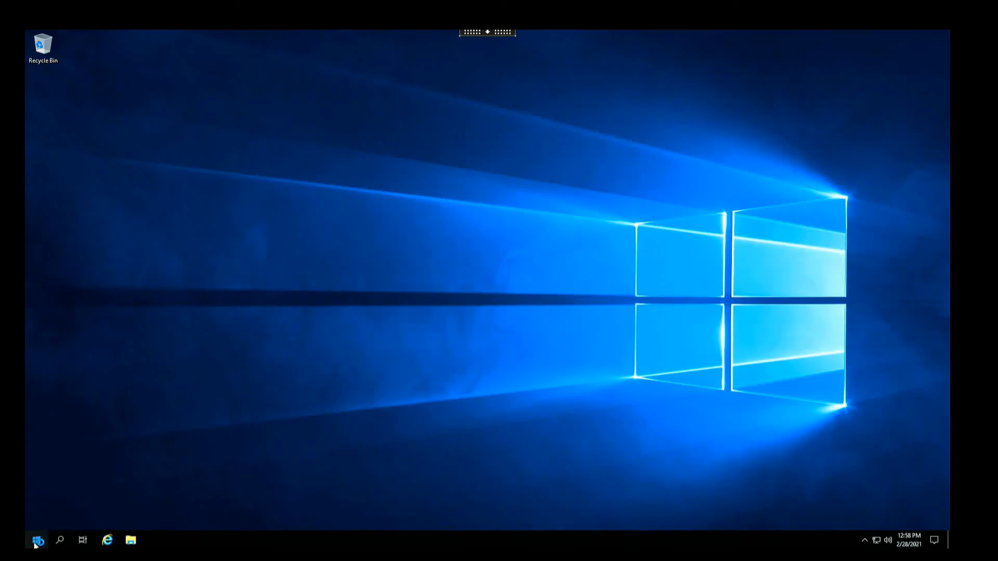
left_click(37, 542)
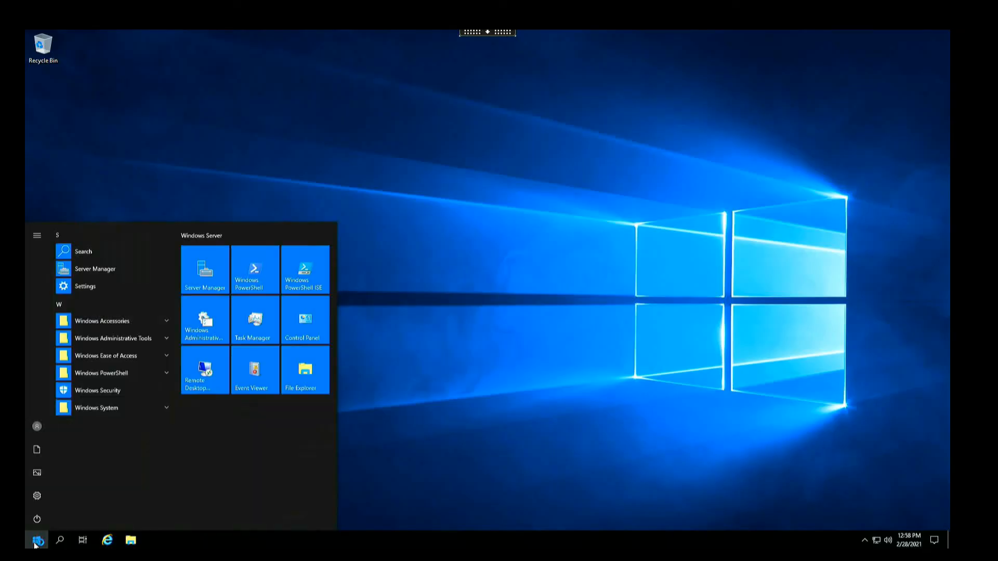
left_click(46, 436)
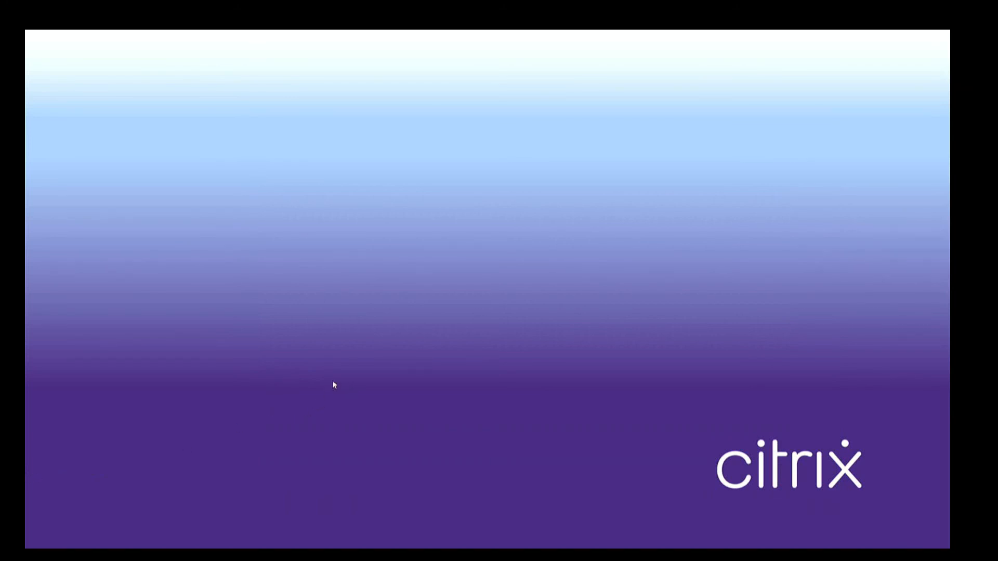
Sign off the thin client user despite active connections, then view Edge Device Manager's Groups & Configs
mouse_move(29, 424)
left_click(41, 529)
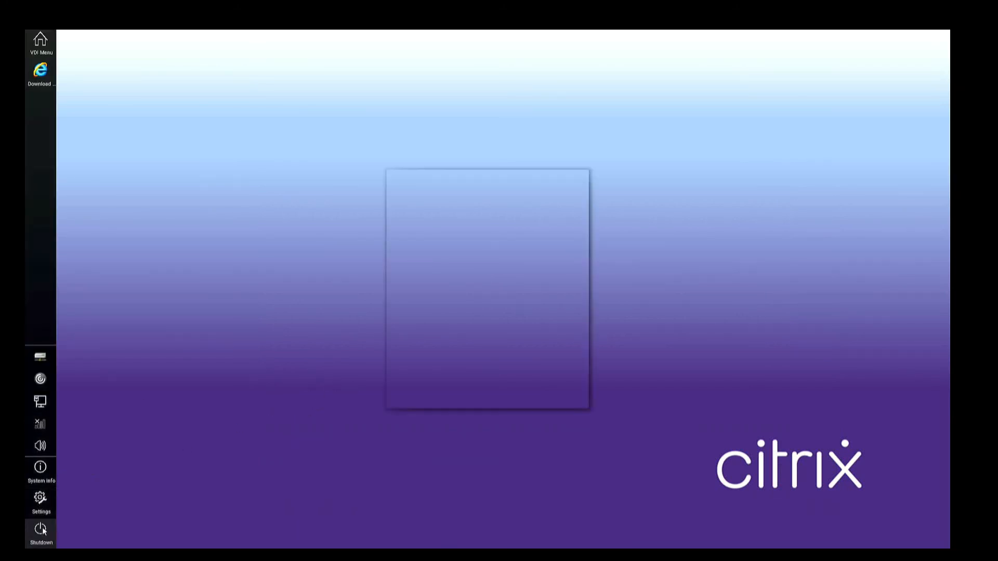
left_click(404, 316)
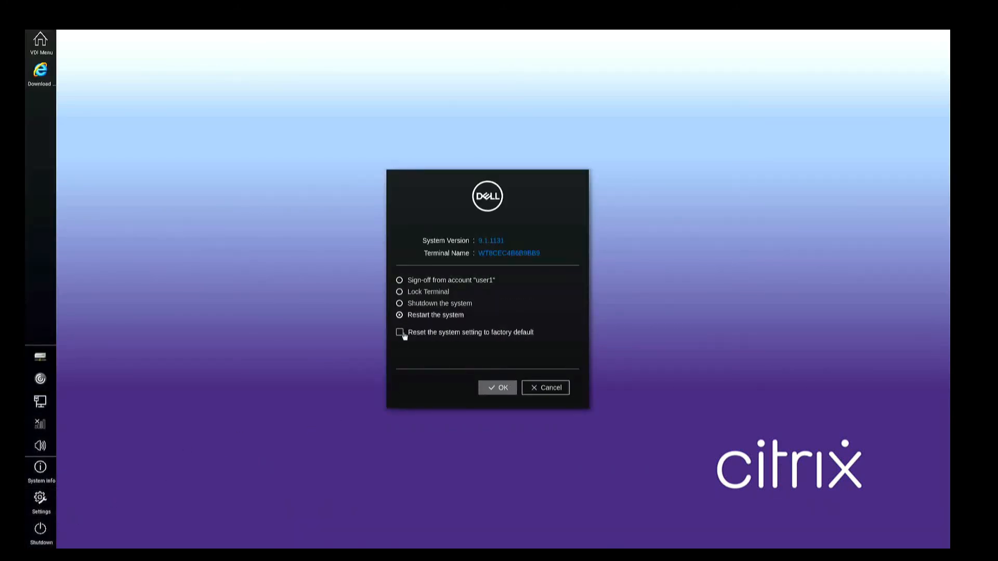
left_click(430, 285)
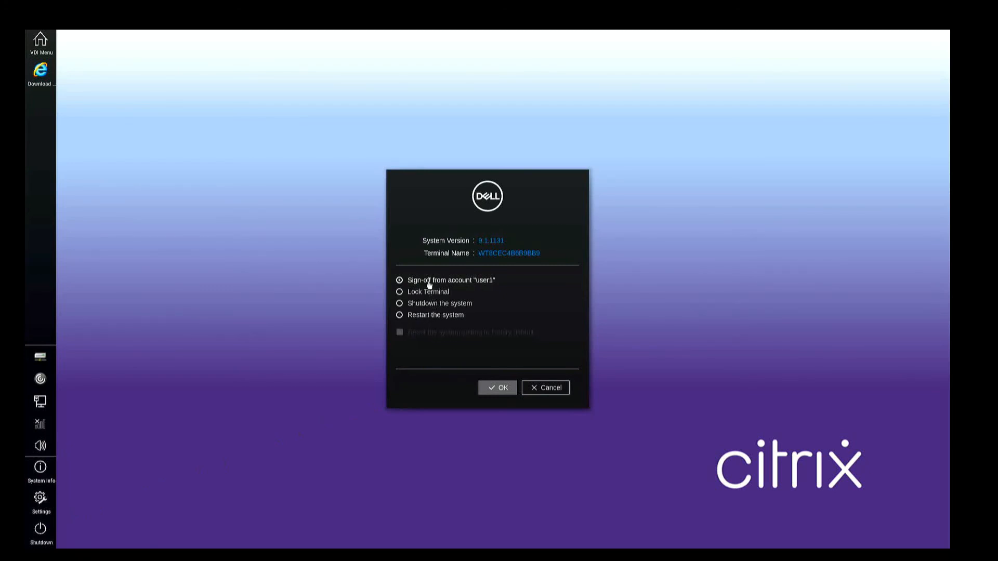
left_click(496, 389)
left_click(451, 297)
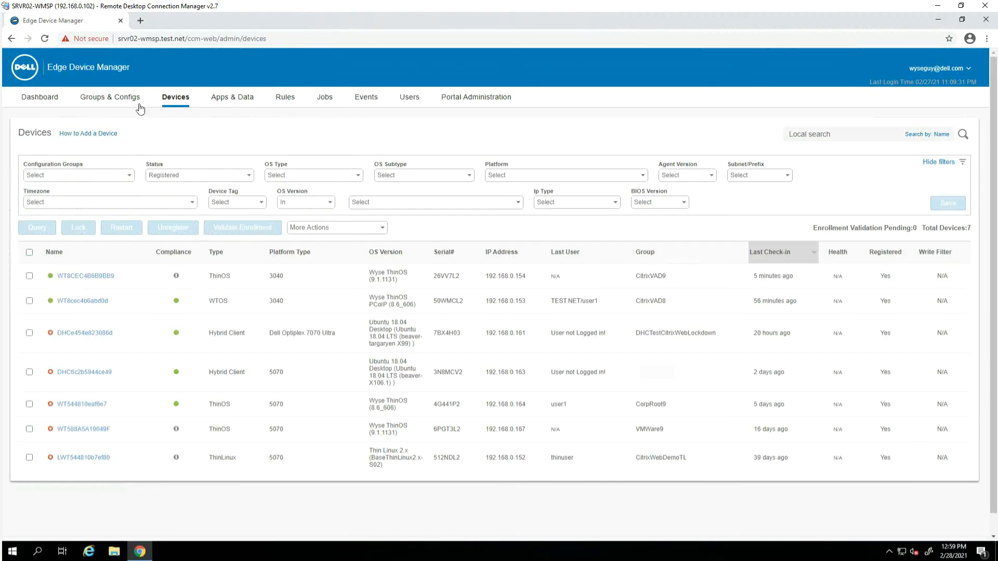
left_click(131, 102)
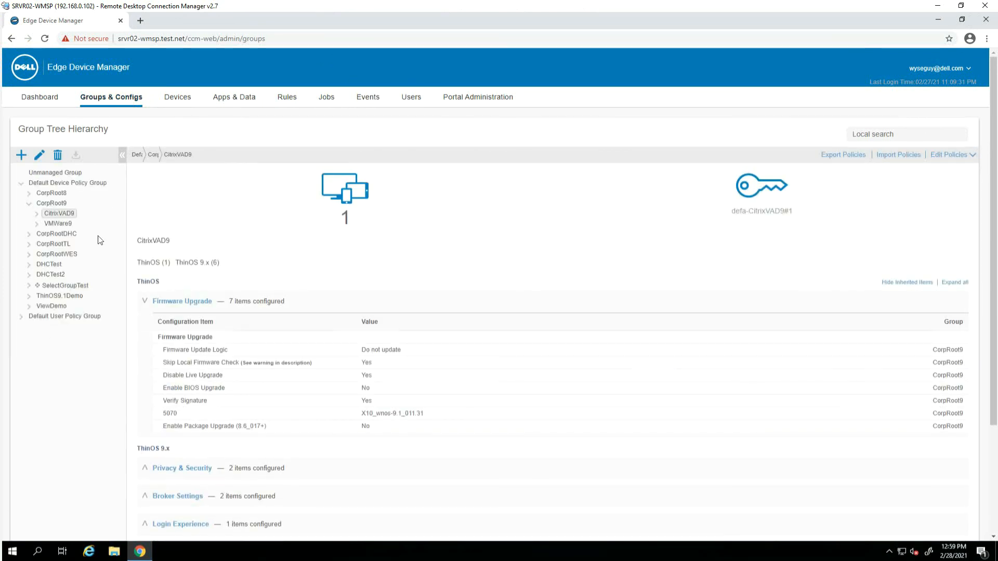
Select CitrixVAD9Lockdown under CitrixVAD9, hide inherited items, and open its Privacy & Security policy
left_click(40, 216)
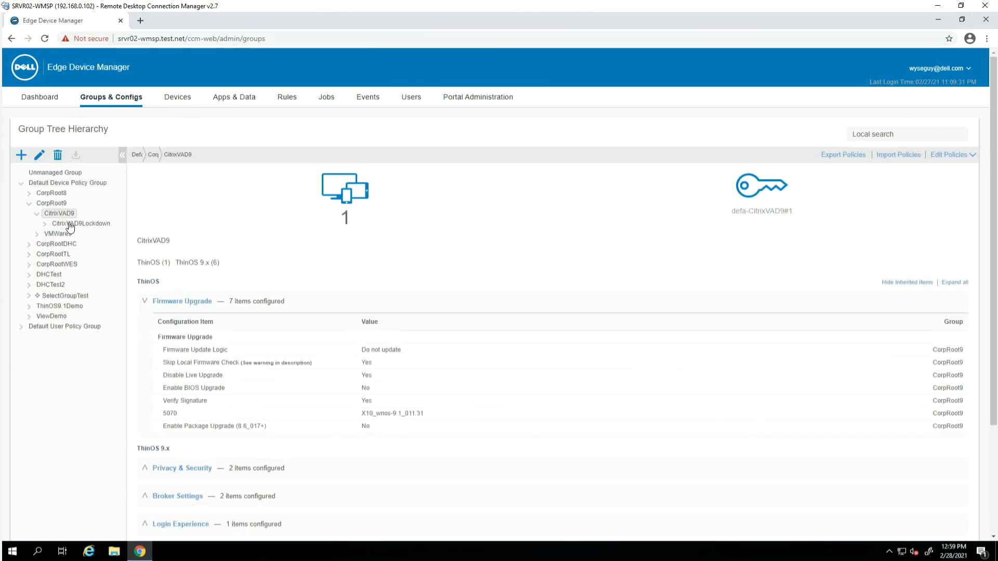
left_click(69, 224)
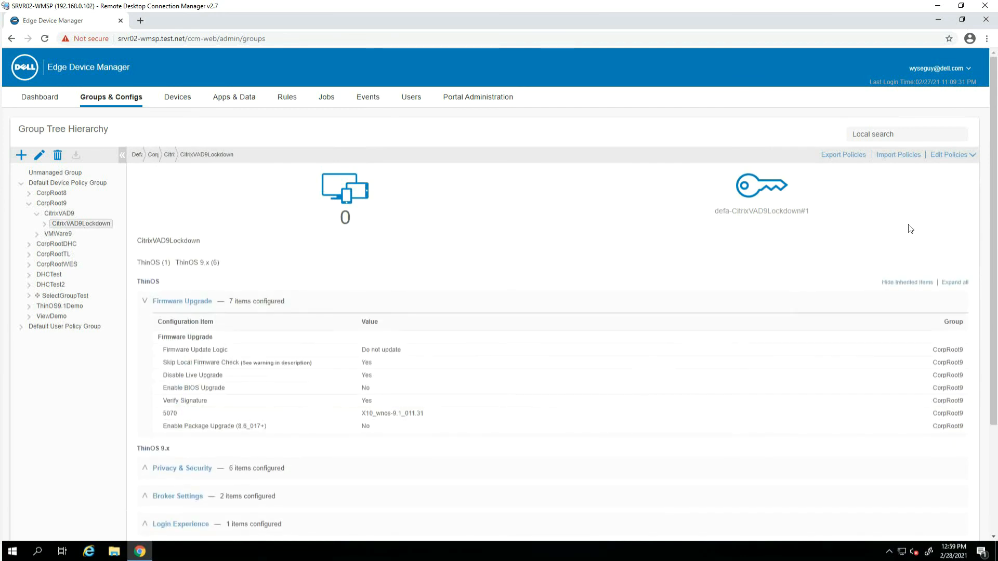
left_click(907, 284)
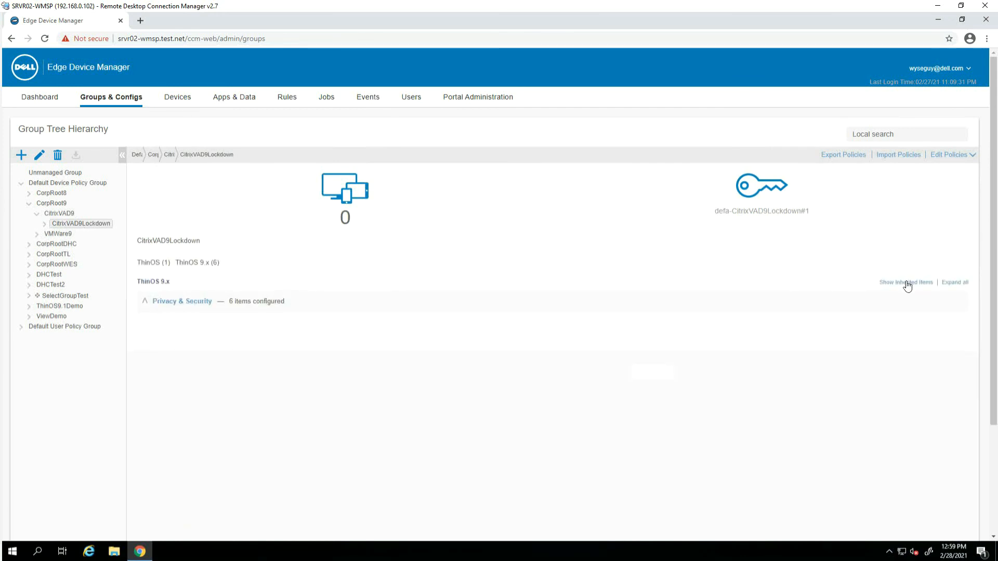
left_click(145, 303)
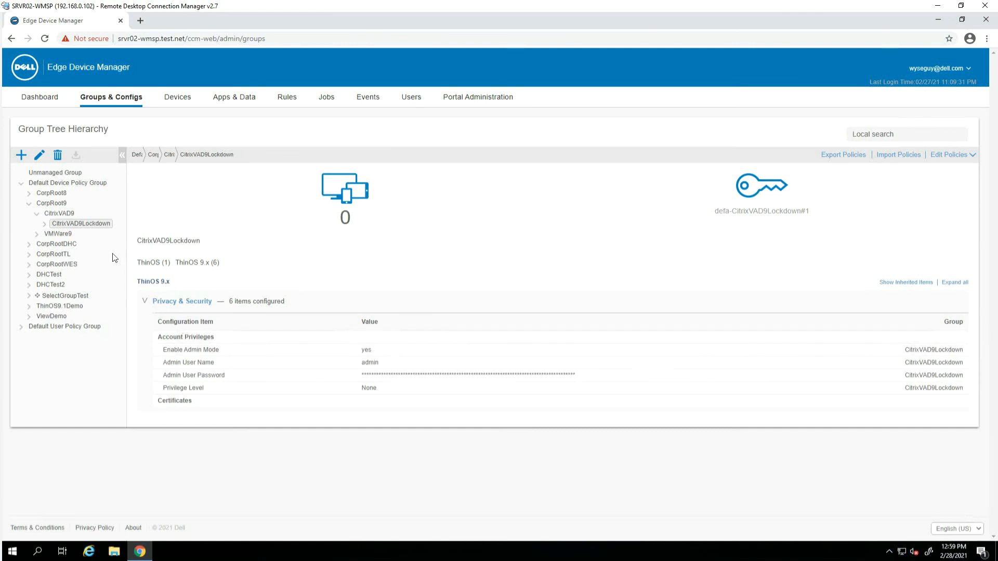
left_click(181, 304)
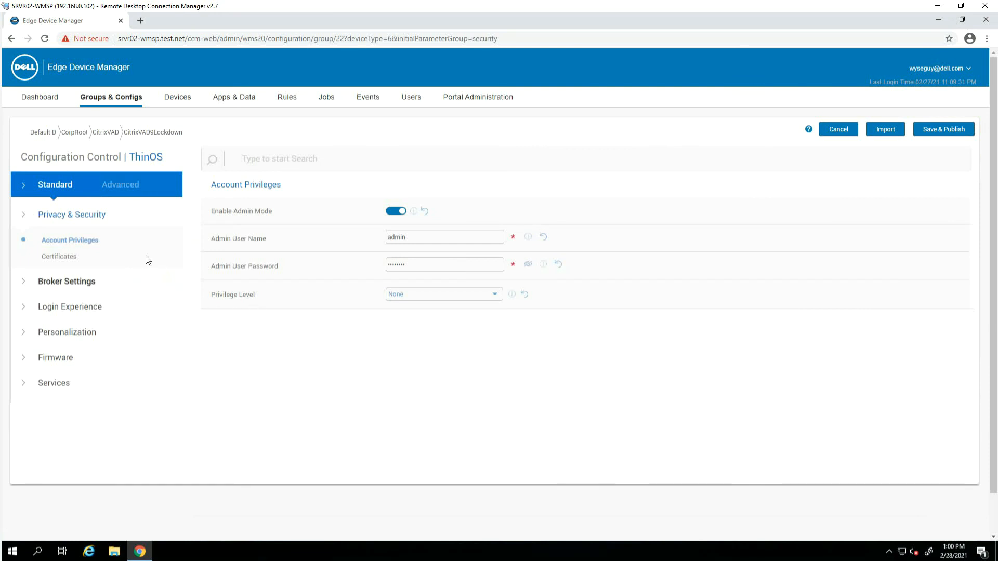
Check the Advanced account privileges, keep Privilege Level at None, and return to the Devices list
left_click(129, 180)
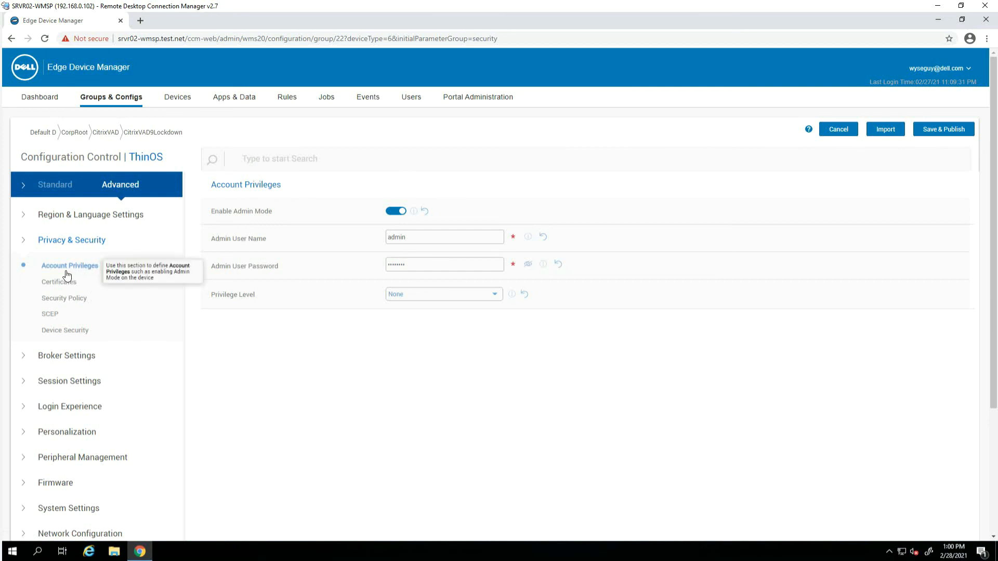
left_click(495, 297)
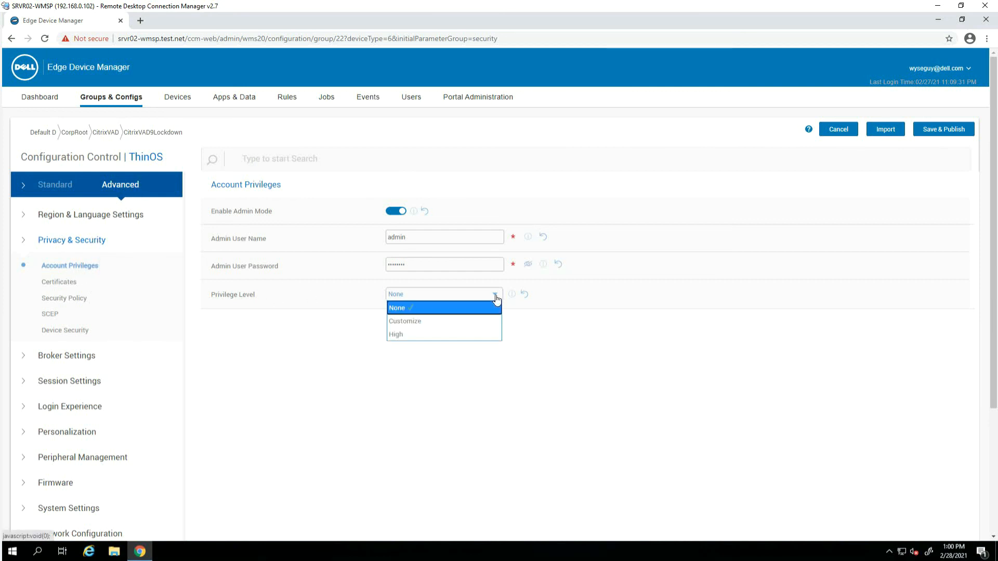
left_click(450, 308)
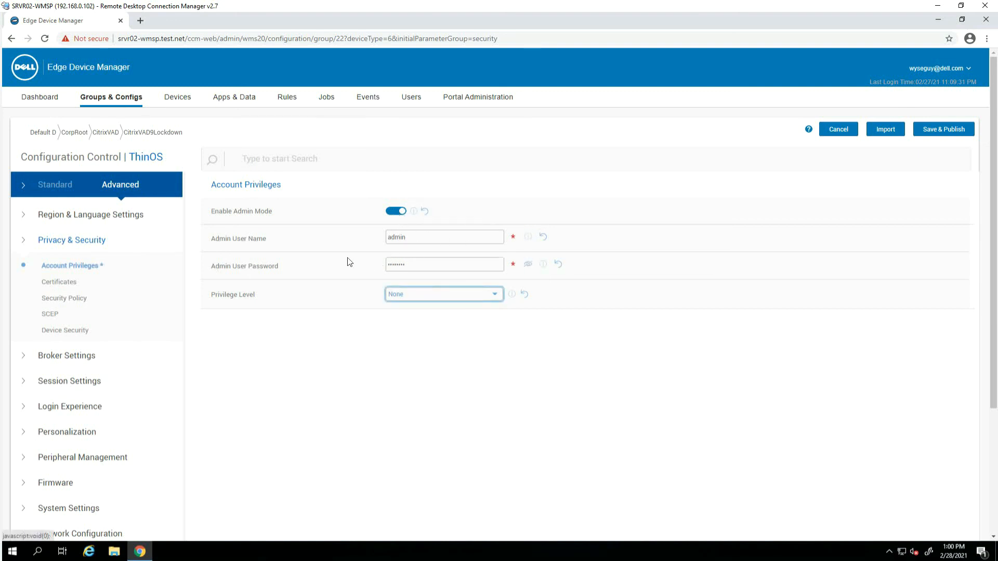
left_click(176, 104)
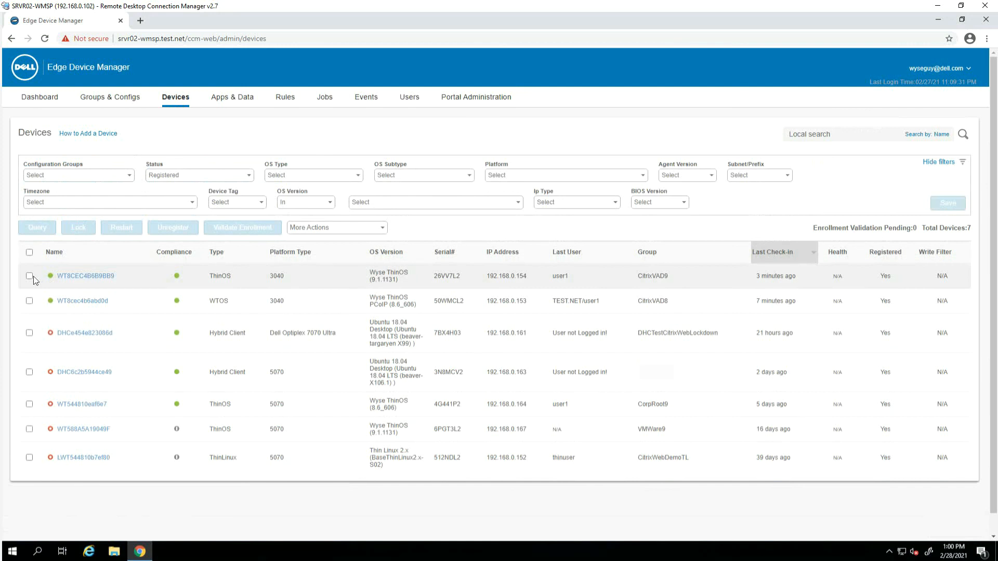
Reassign the first ThinOS device (ThinOS 3040) from CitrixVAD9 to the CitrixVAD9Lockdown group
left_click(30, 277)
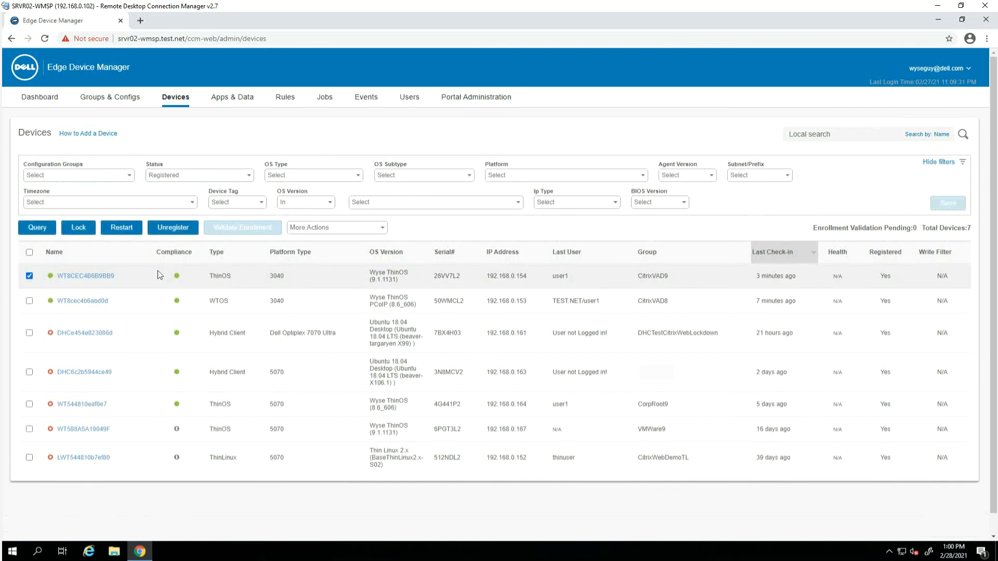
left_click(383, 232)
left_click(344, 253)
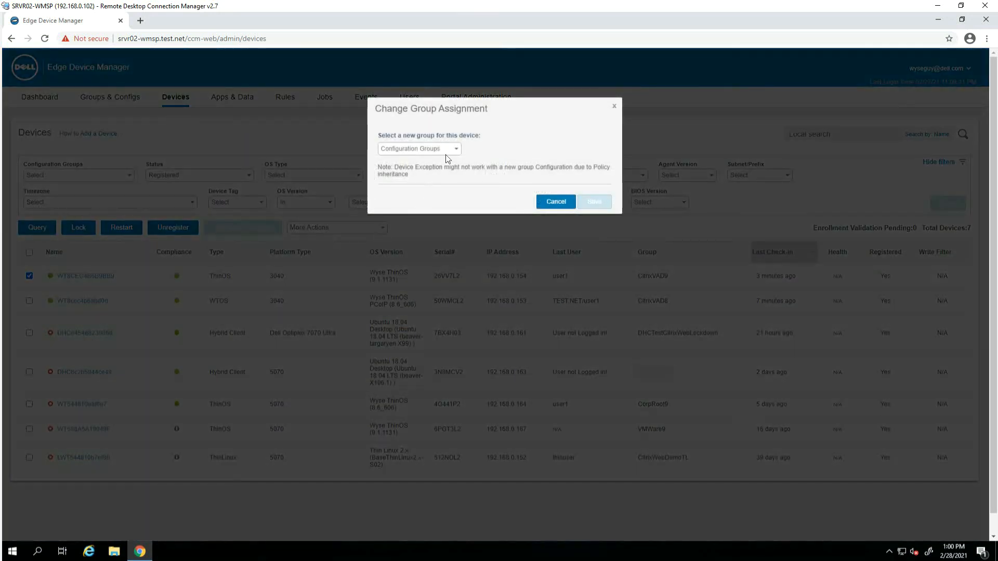
left_click(449, 150)
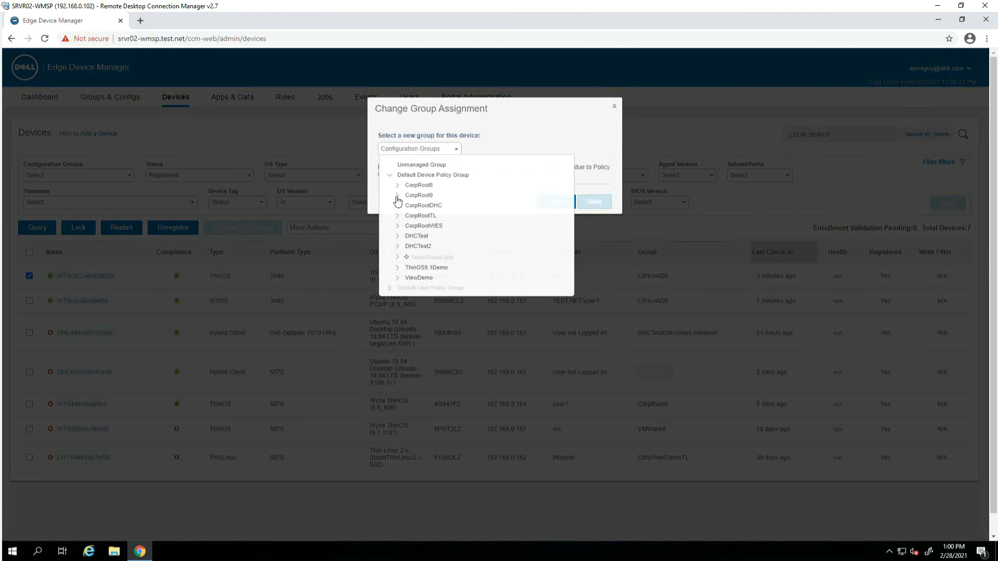
left_click(405, 205)
left_click(439, 215)
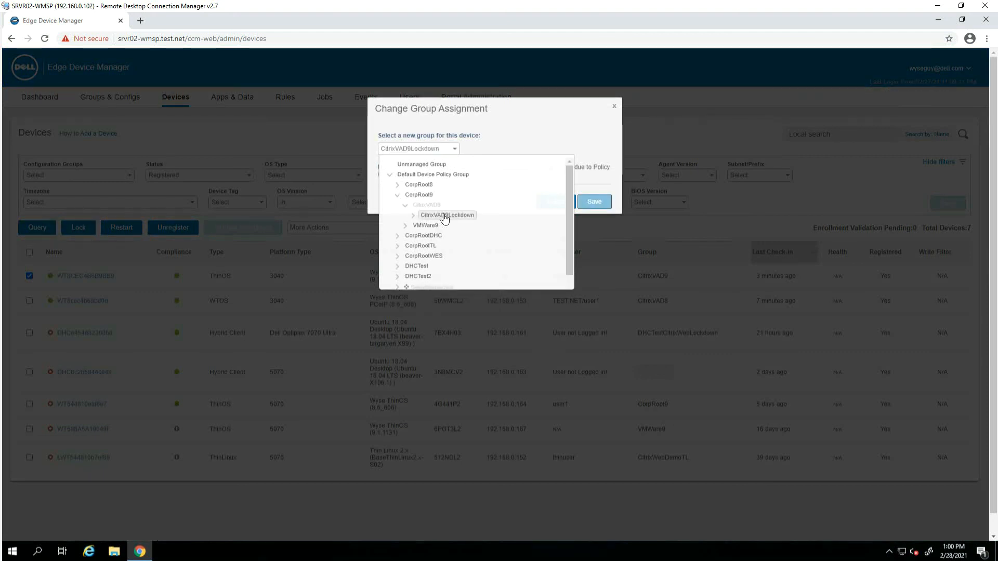
left_click(593, 203)
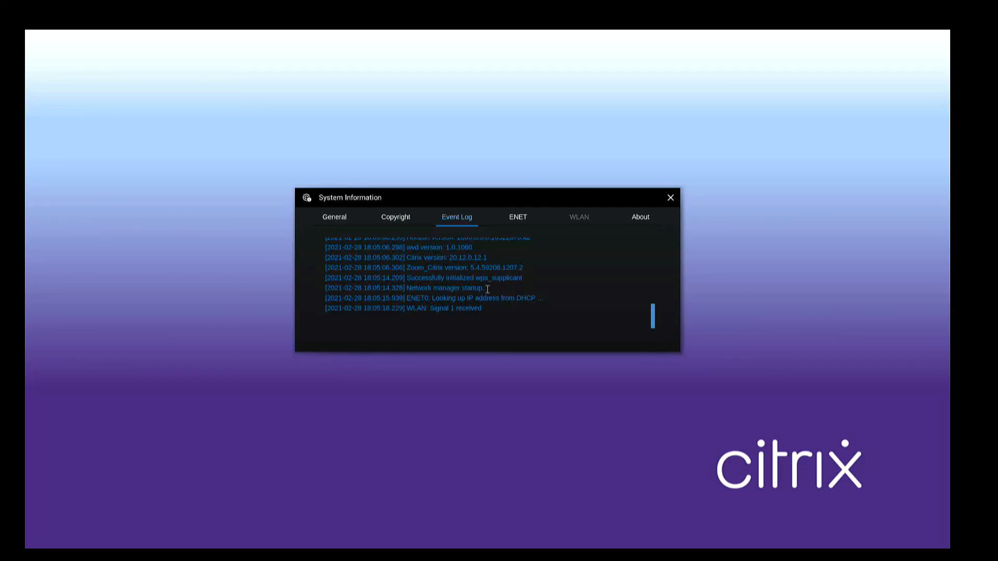
Close System Information, cancel the Shutdown dialog, and open the locked System Settings menu
key("Escape")
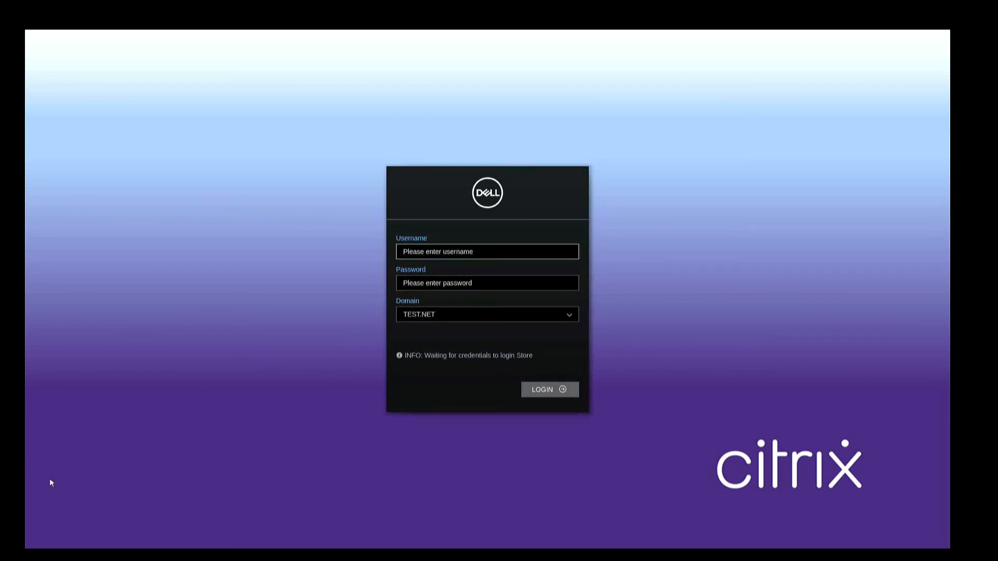
mouse_move(25, 494)
left_click(38, 531)
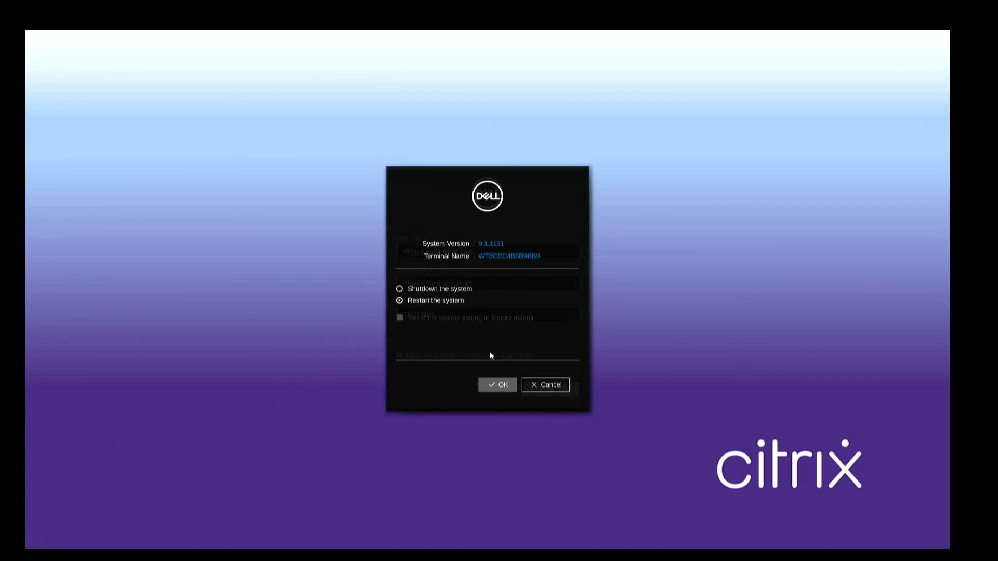
left_click(537, 386)
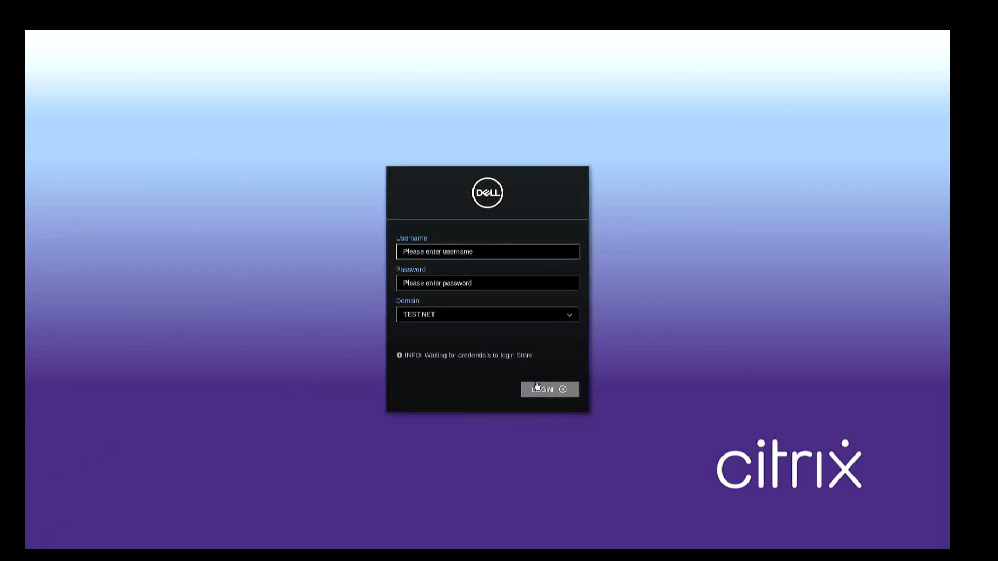
mouse_move(27, 424)
left_click(40, 499)
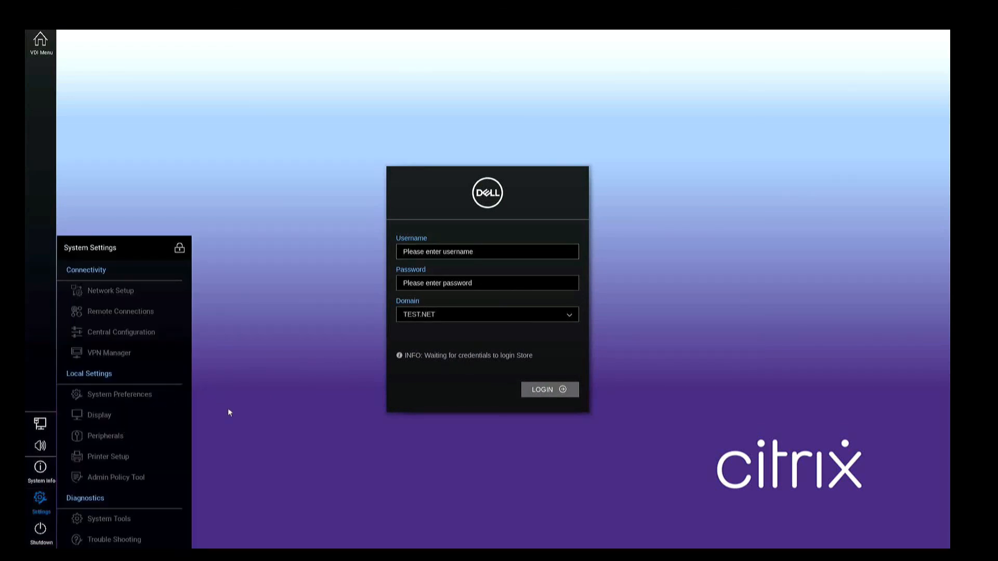
left_click(180, 248)
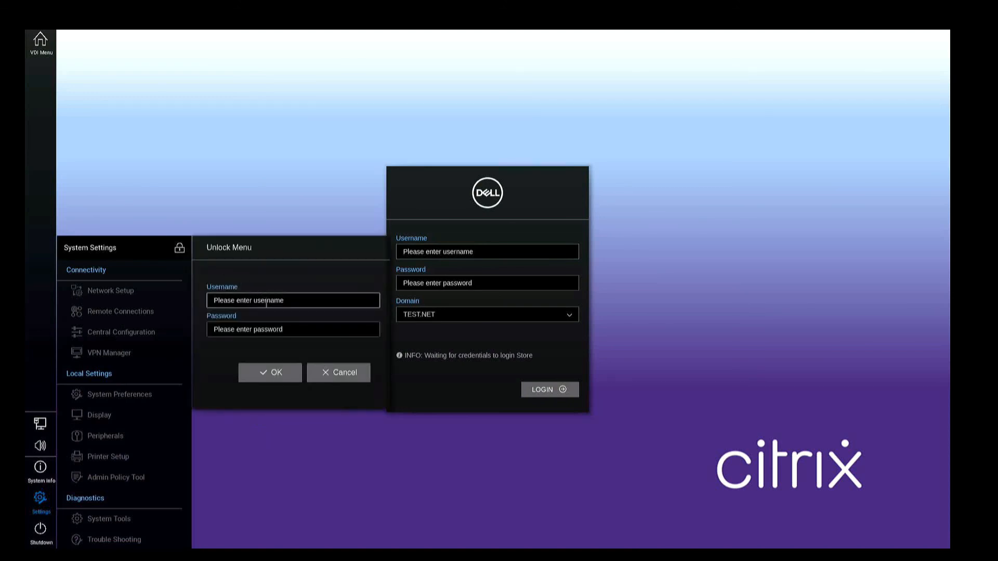
type("admin")
key("Tab")
type("Fi")
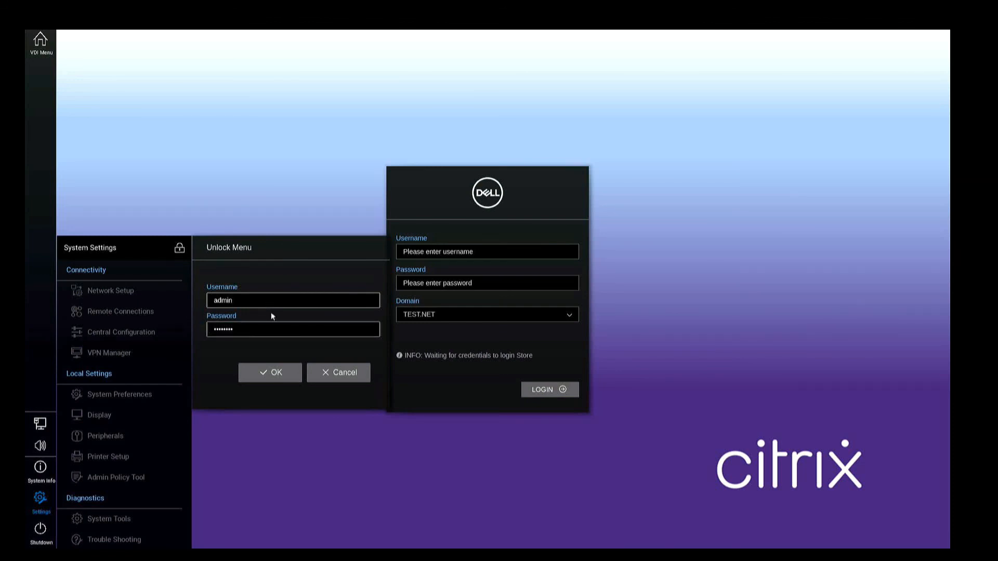
left_click(282, 372)
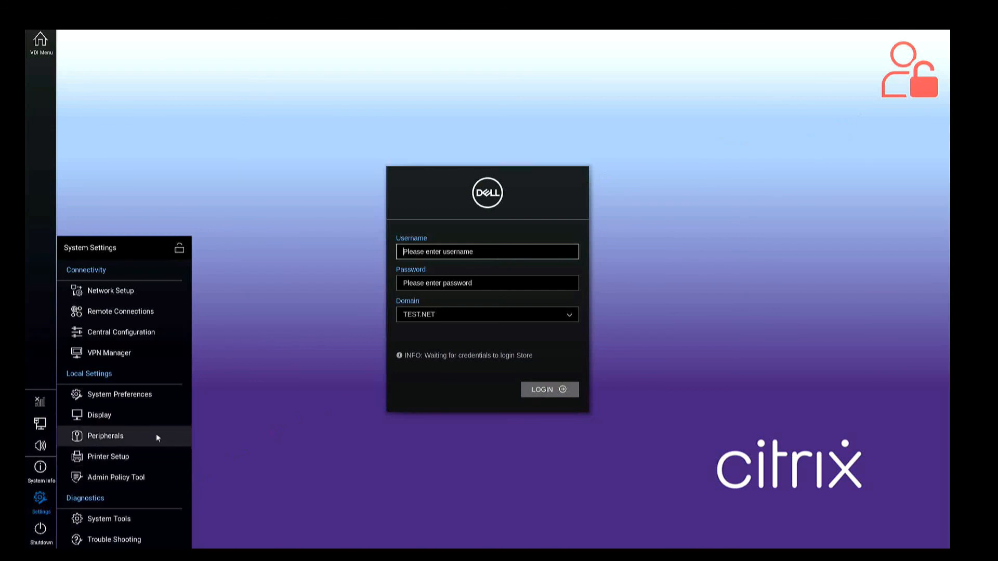
left_click(41, 533)
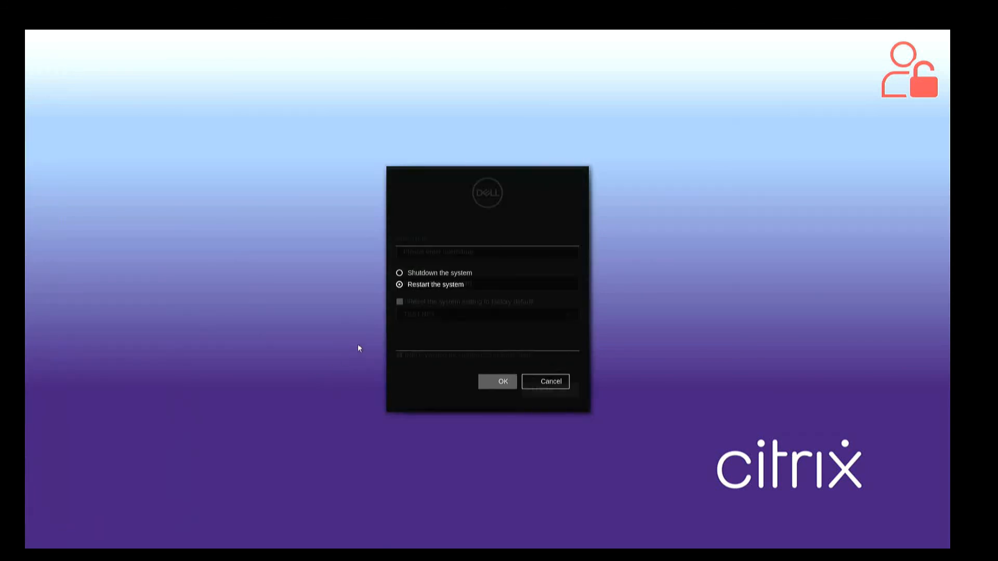
left_click(528, 384)
mouse_move(27, 354)
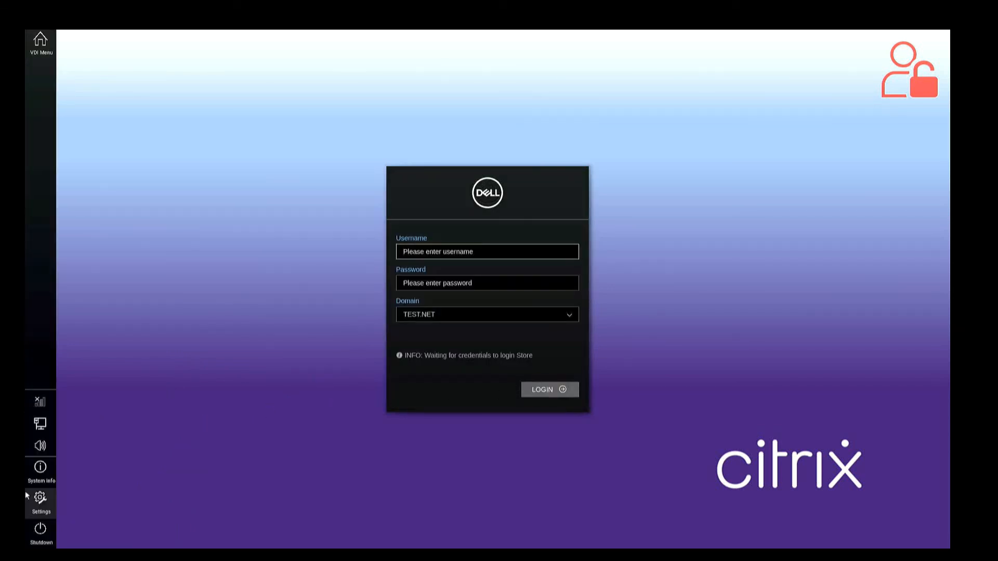
left_click(35, 499)
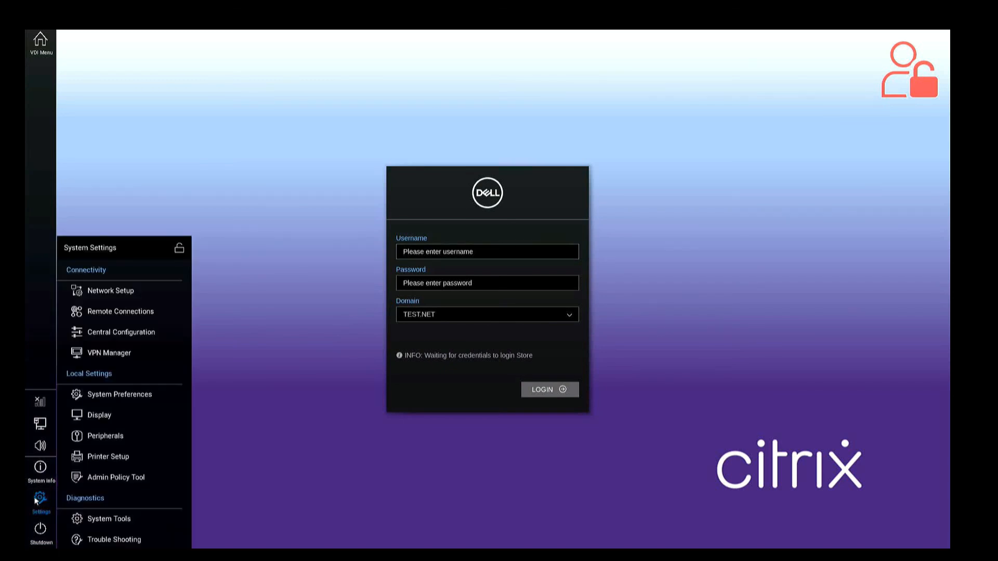
left_click(179, 251)
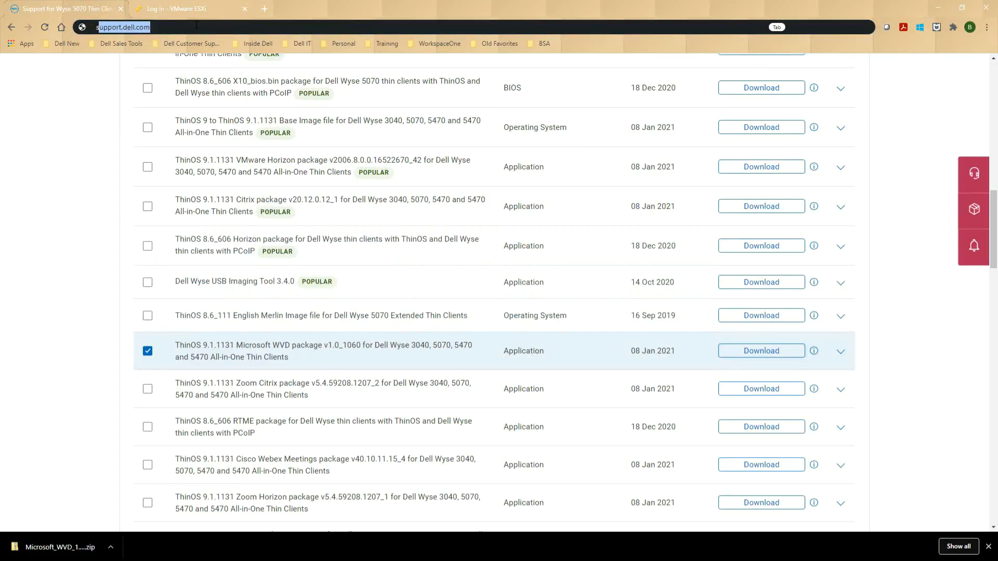
Load dell.com/support in the browser
type("su")
key("BackSpace")
key("BackSpace")
key("BackSpace")
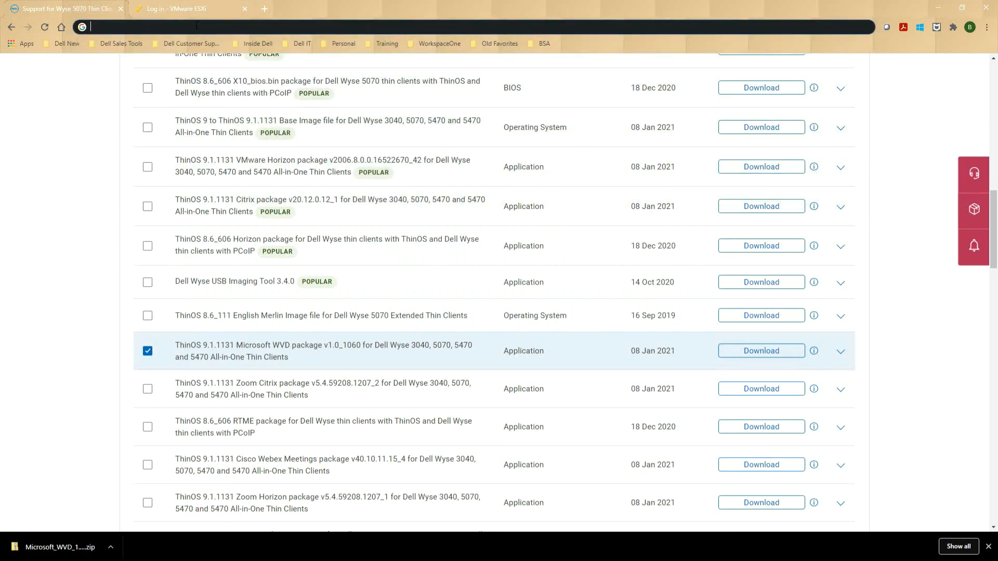
type("dell.com")
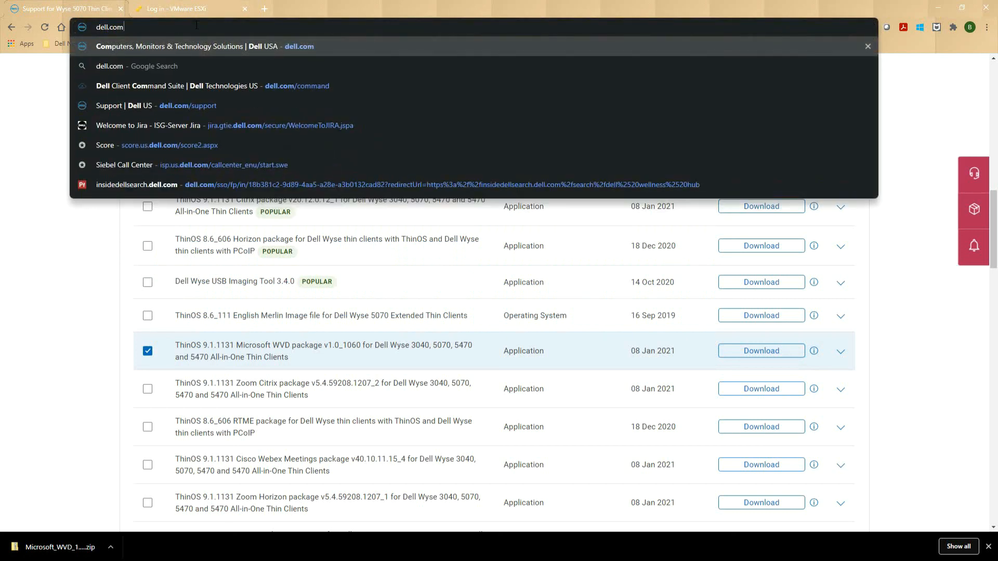
type("/support")
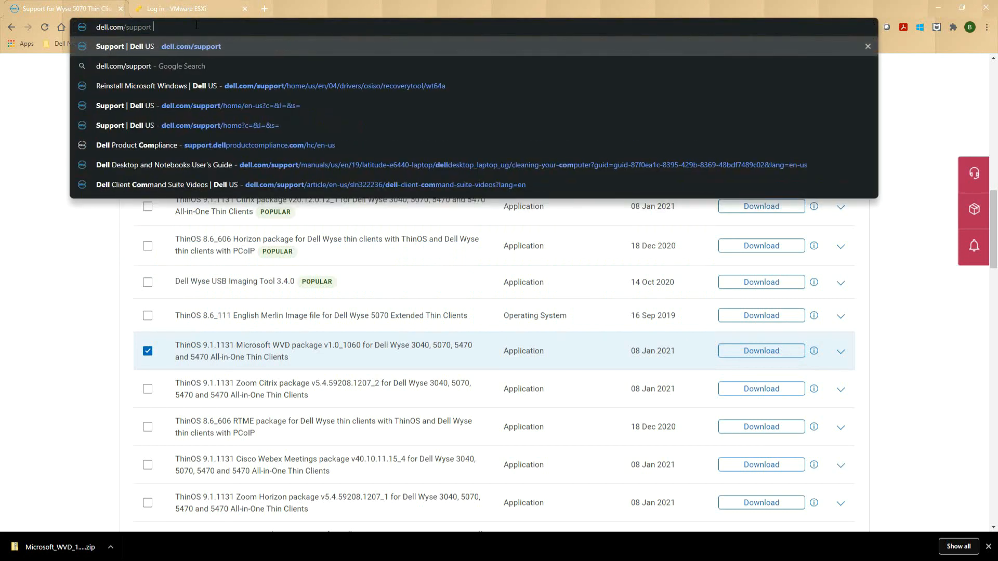
key("Return")
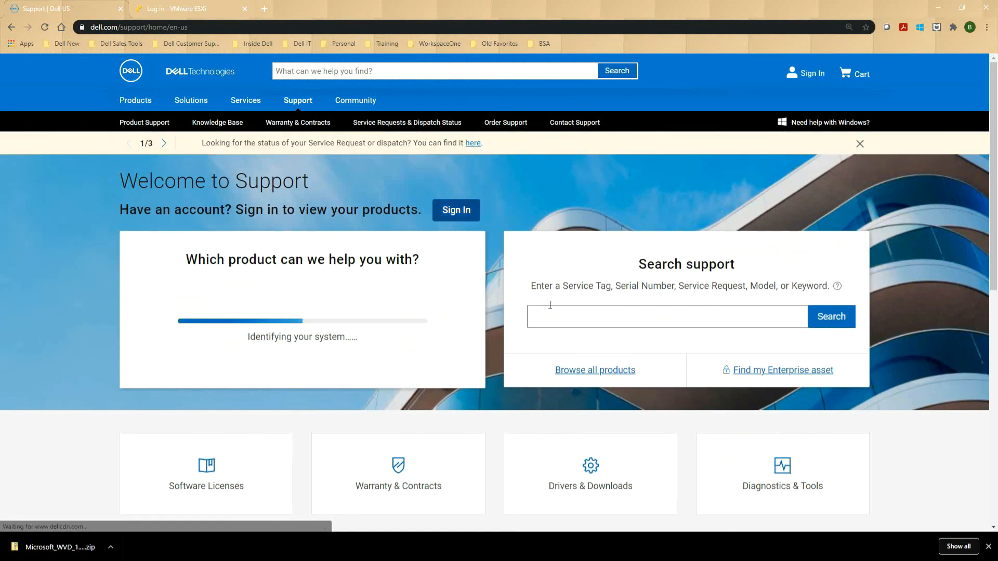
Browse Thin Clients > Wyse Hardware > Wyse 5070 and open its Drivers & Downloads
left_click(588, 370)
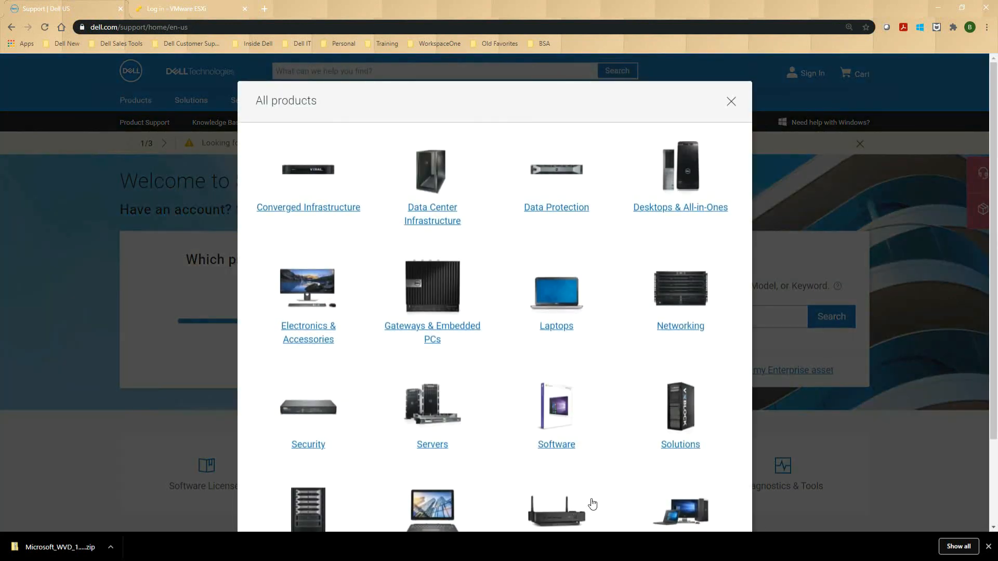
scroll(592, 501, "down", 1)
left_click(575, 499)
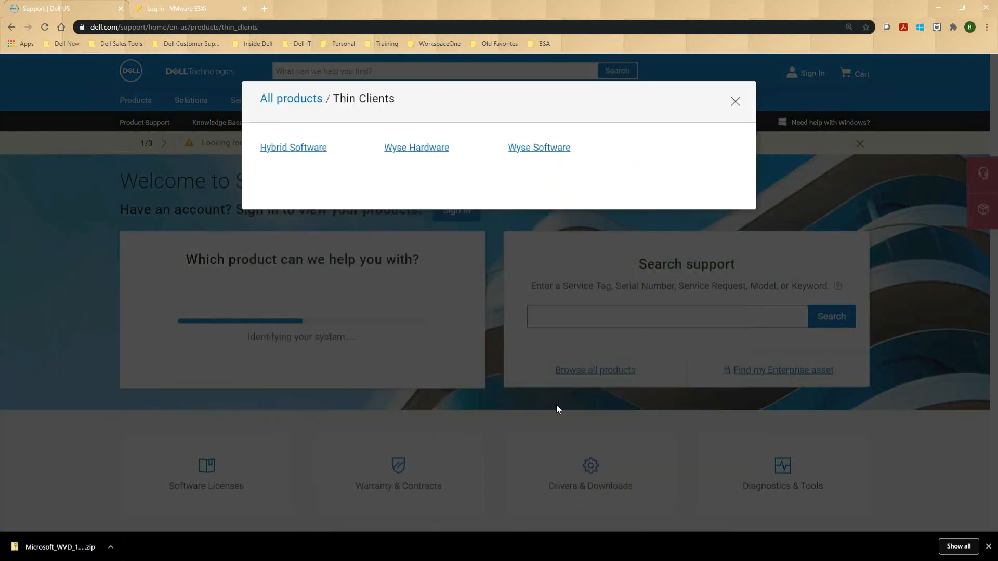
left_click(430, 148)
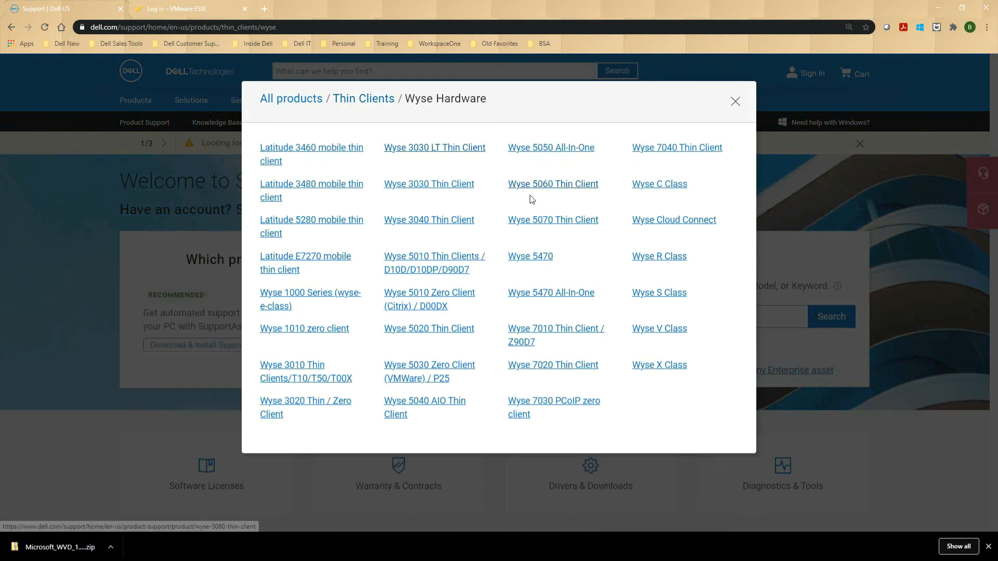
left_click(594, 227)
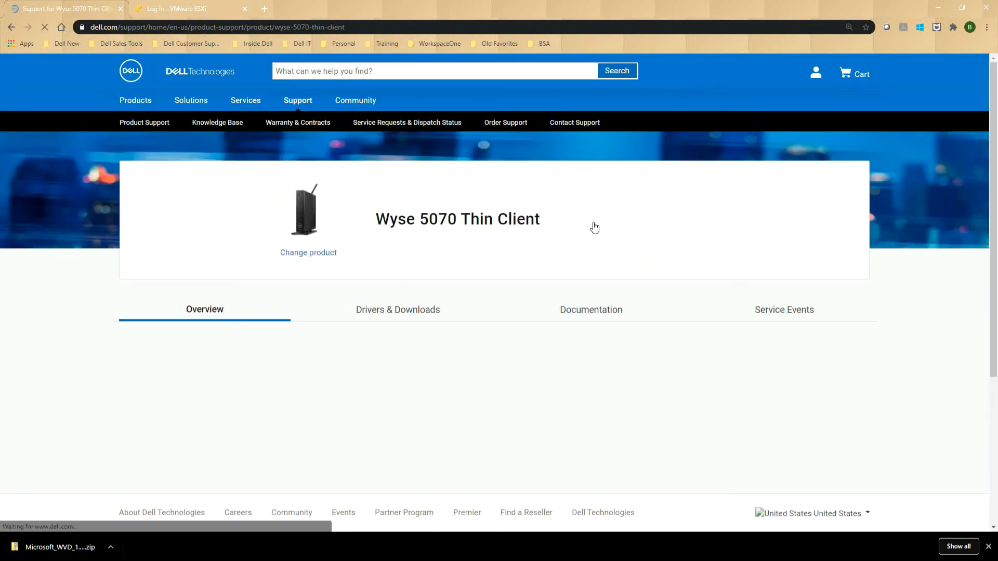
left_click(422, 307)
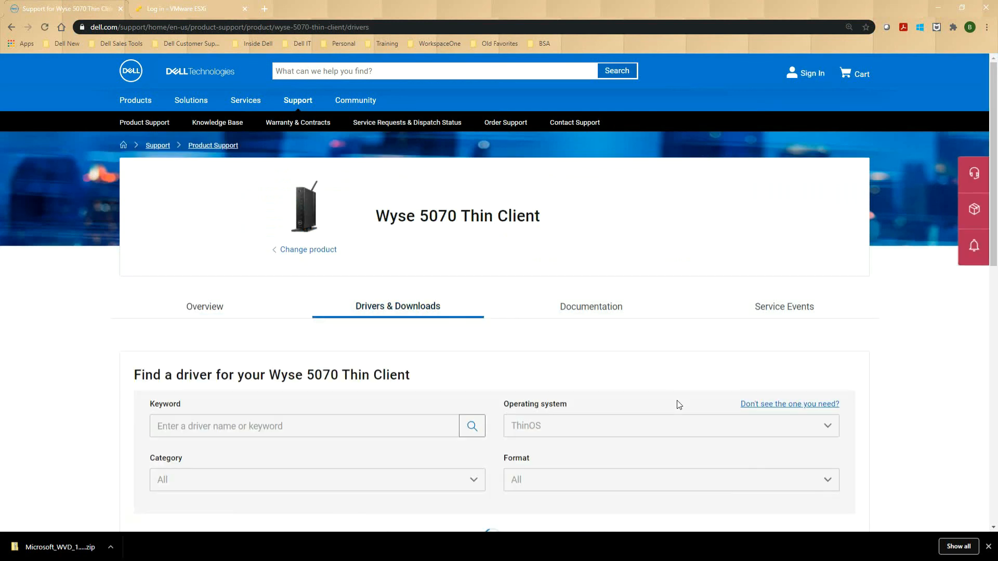
Select the ThinOS 9.1.1131 Base Image and show its version, file name and description
scroll(694, 366, "down", 2)
scroll(696, 360, "down", 6)
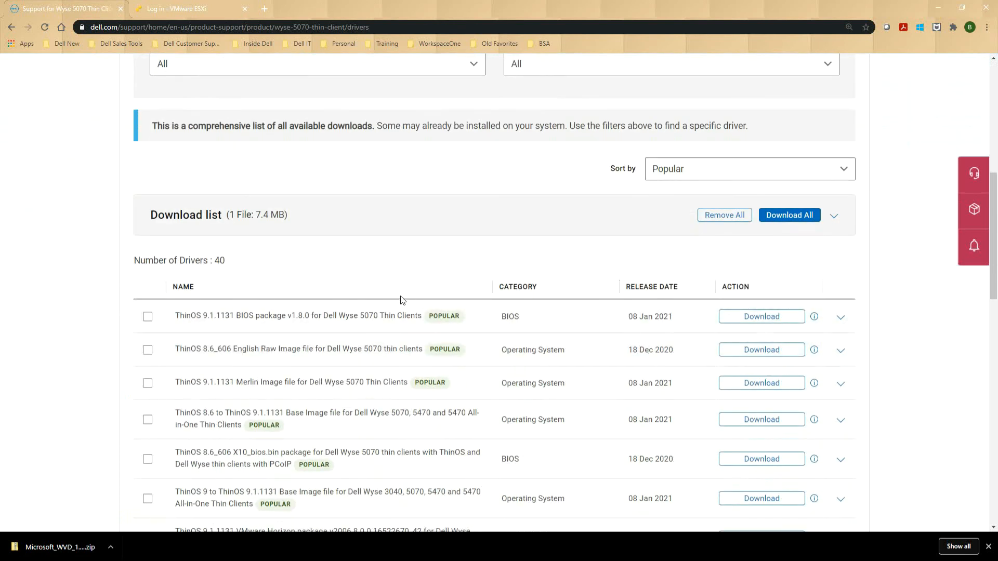
scroll(410, 283, "down", 2)
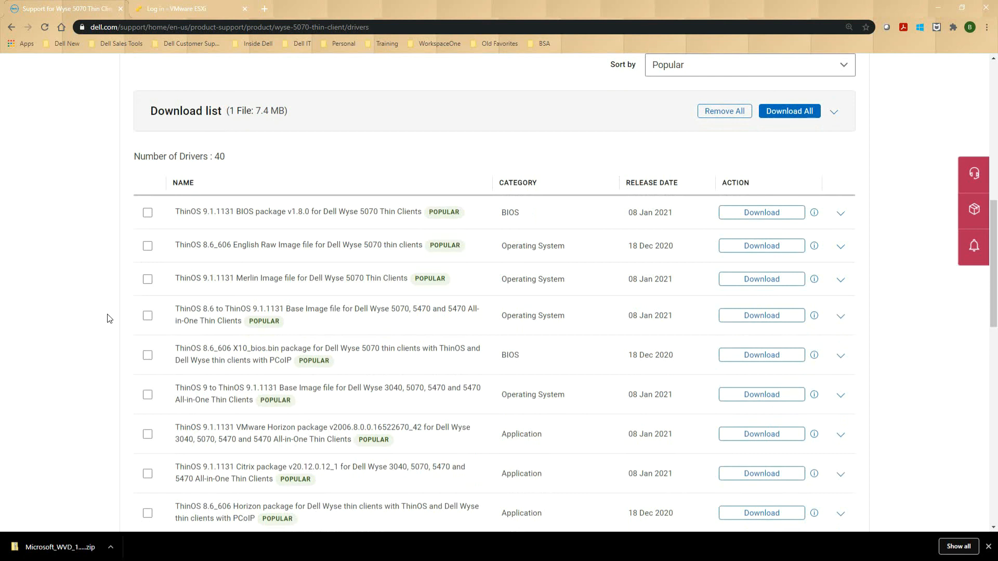
scroll(107, 320, "down", 1)
scroll(115, 321, "down", 2)
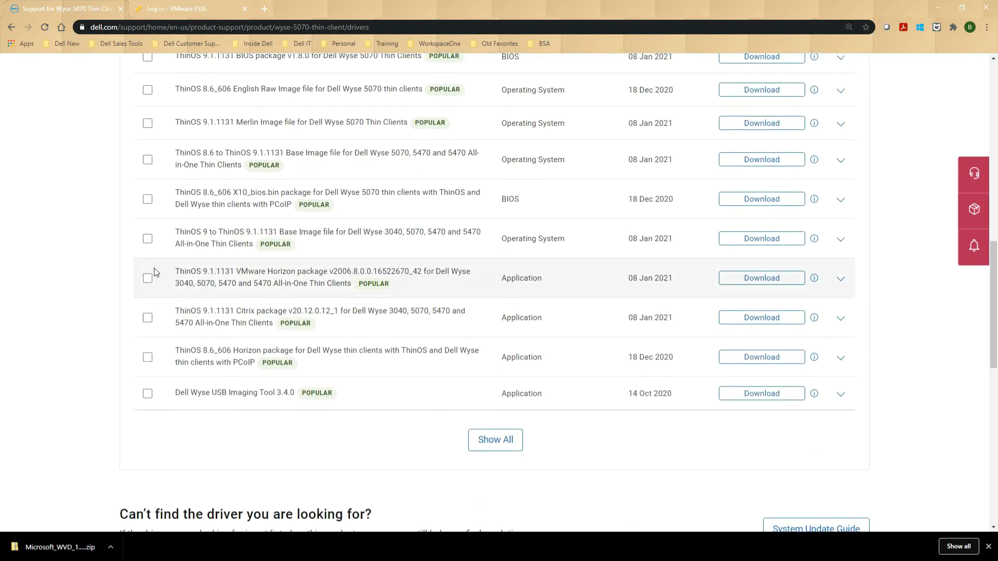
left_click(146, 239)
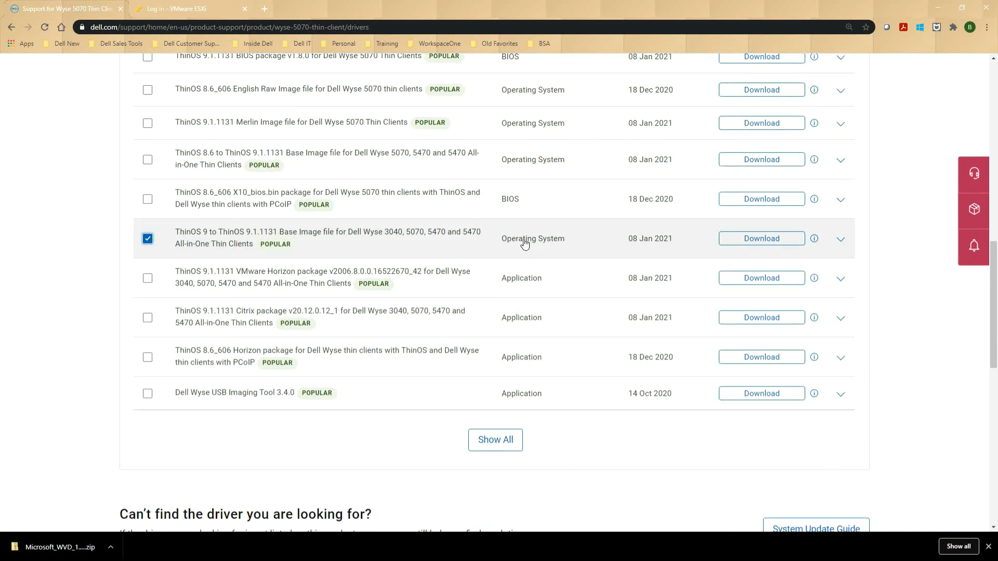
mouse_move(815, 239)
left_click(840, 239)
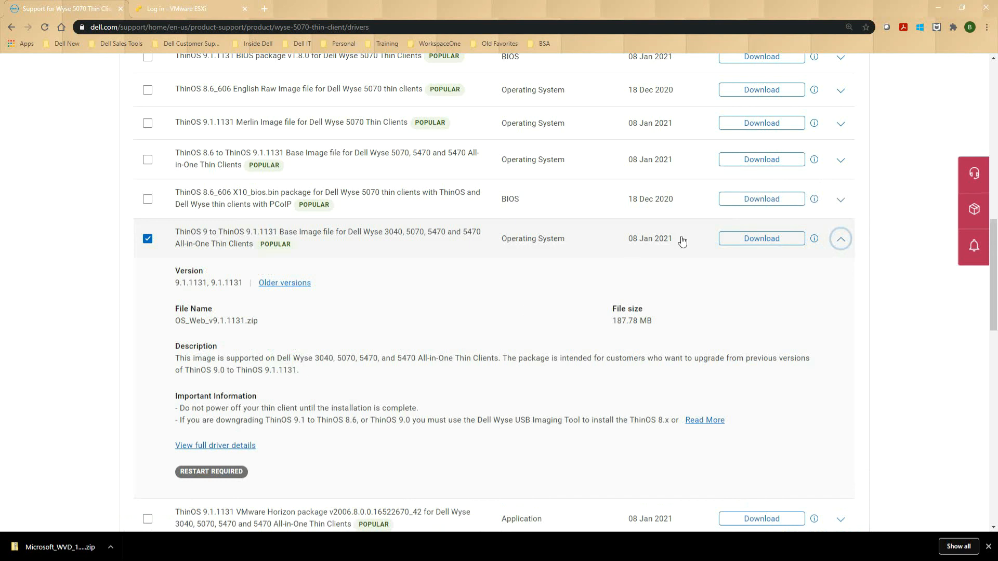
left_click(940, 8)
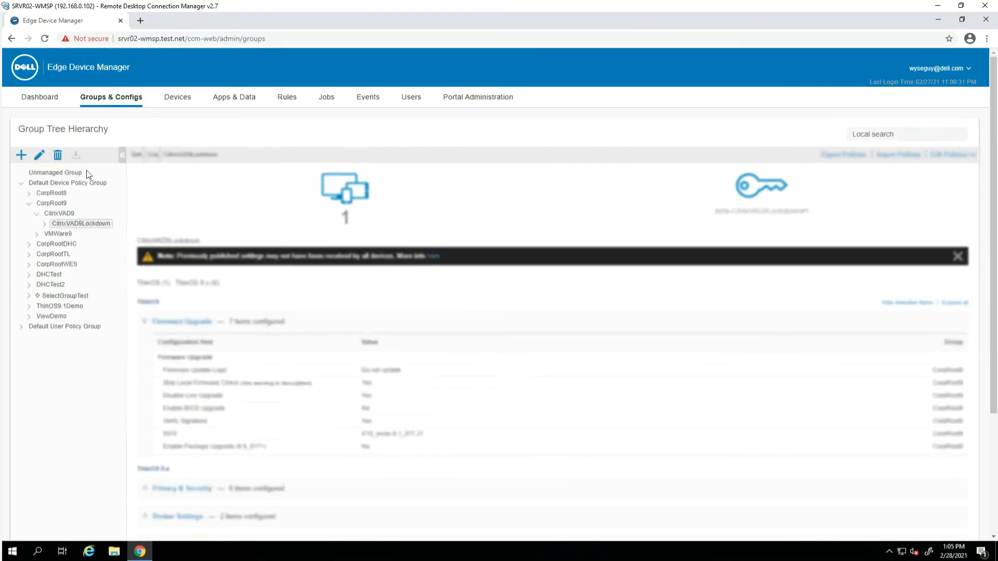
Collapse Firmware Upgrade and expand the ThinOS 9.x Firmware settings for CitrixVAD9Lockdown
left_click(145, 301)
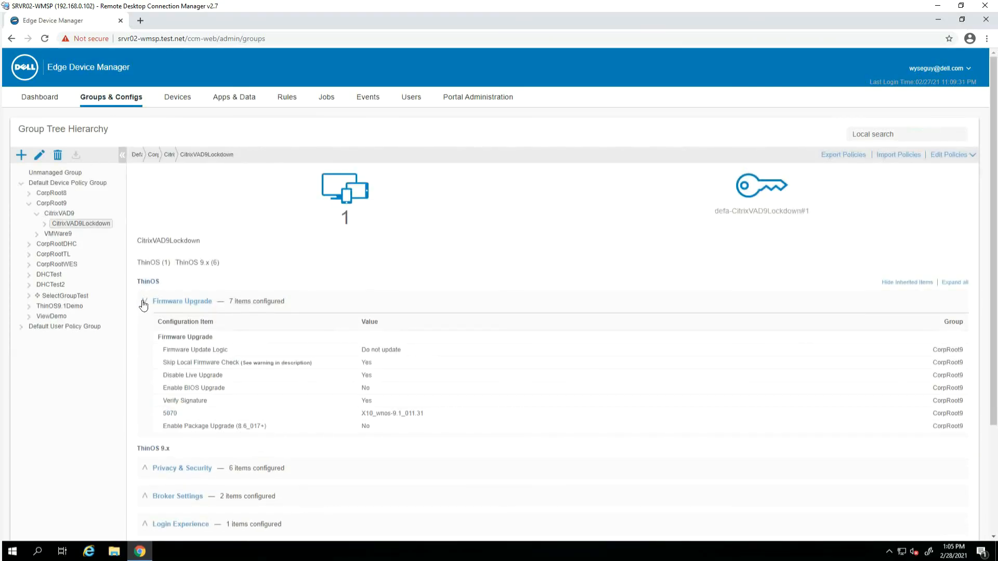
left_click(147, 455)
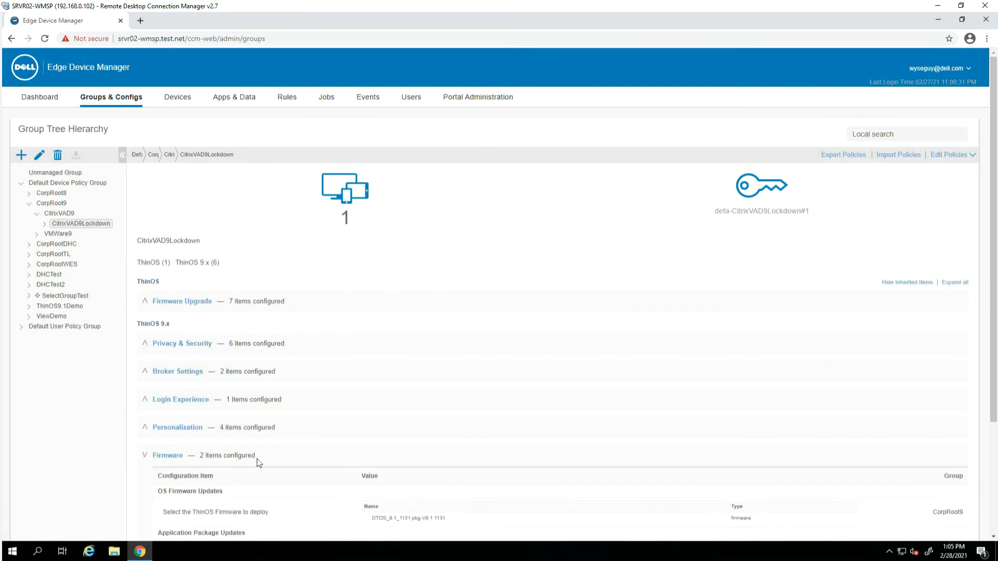
scroll(260, 463, "down", 2)
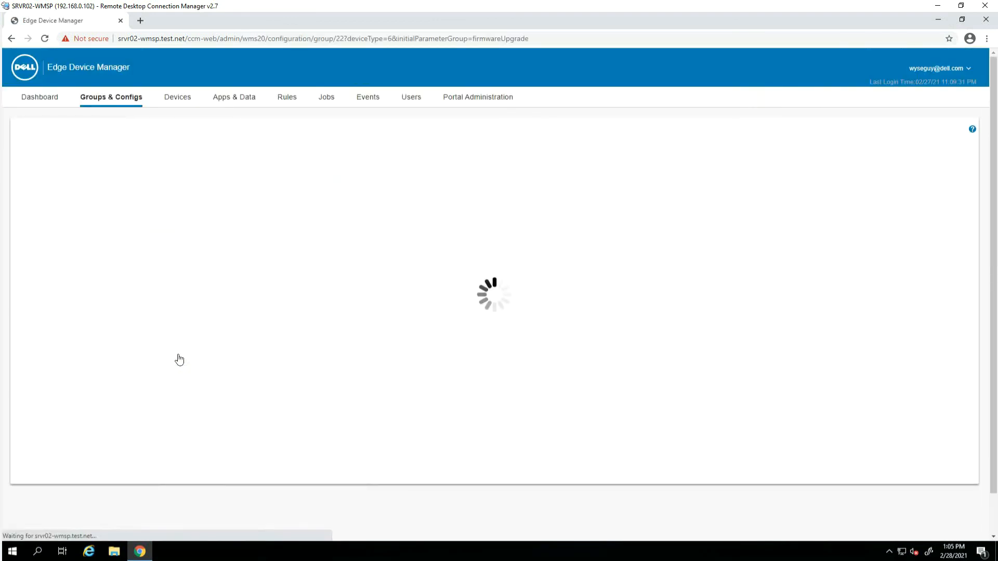